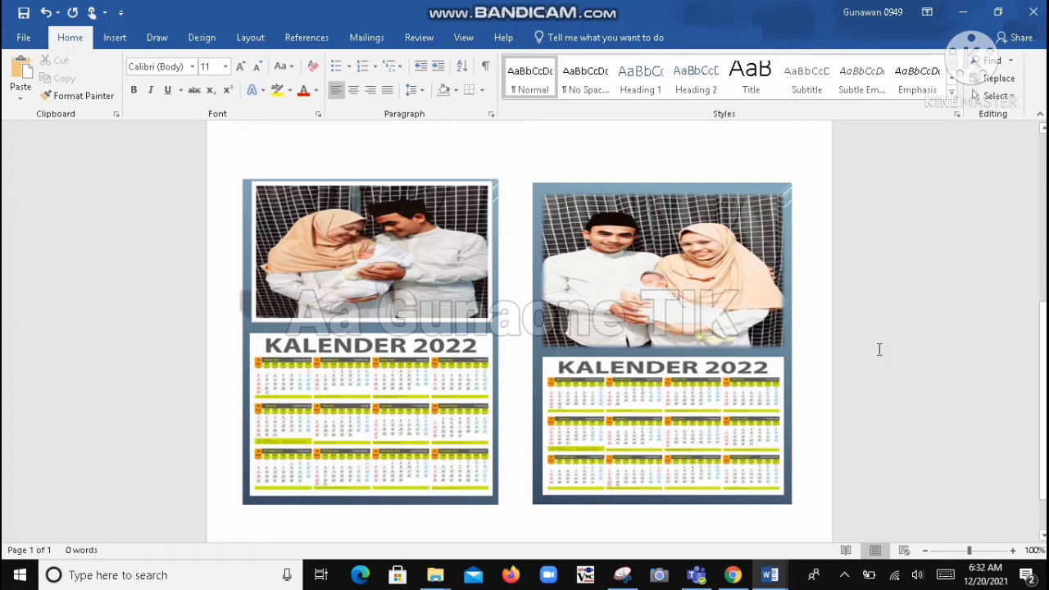
Cycle the task switcher through the open windows: Word documents, KALENDER 2022 folder, Snipping Tool.
{"action": "key", "text": "alt+Tab"}
{"action": "key", "text": "alt+Tab"}
{"action": "key", "text": "alt+Tab"}
{"action": "key", "text": "alt+Tab"}
{"action": "key", "text": "alt+Tab"}
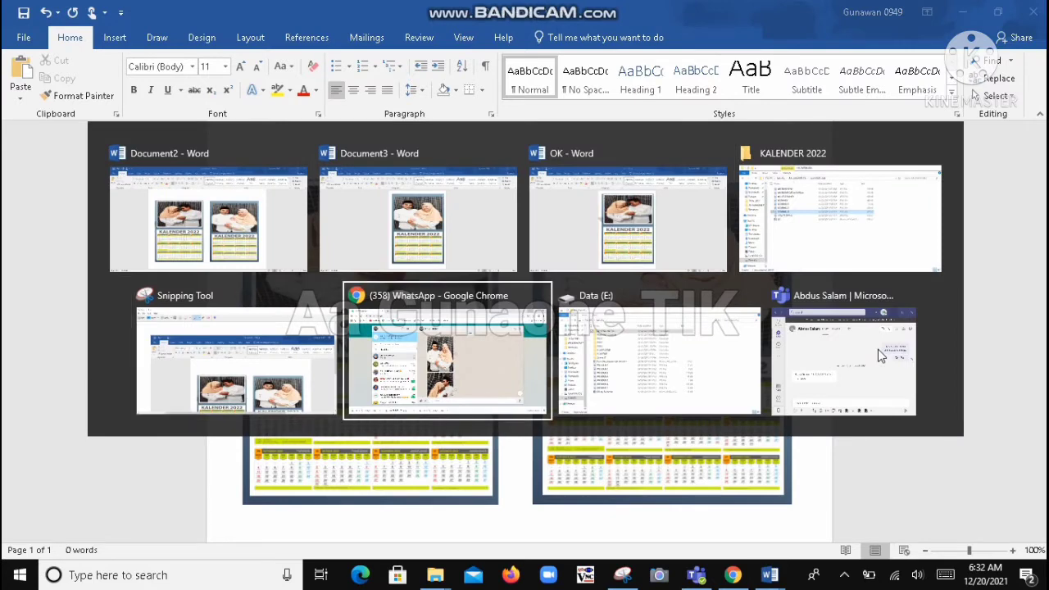
{"action": "key", "text": "alt+Tab"}
{"action": "key", "text": "alt+Tab"}
{"action": "key", "text": "alt+Tab"}
{"action": "key", "text": "alt+Tab"}
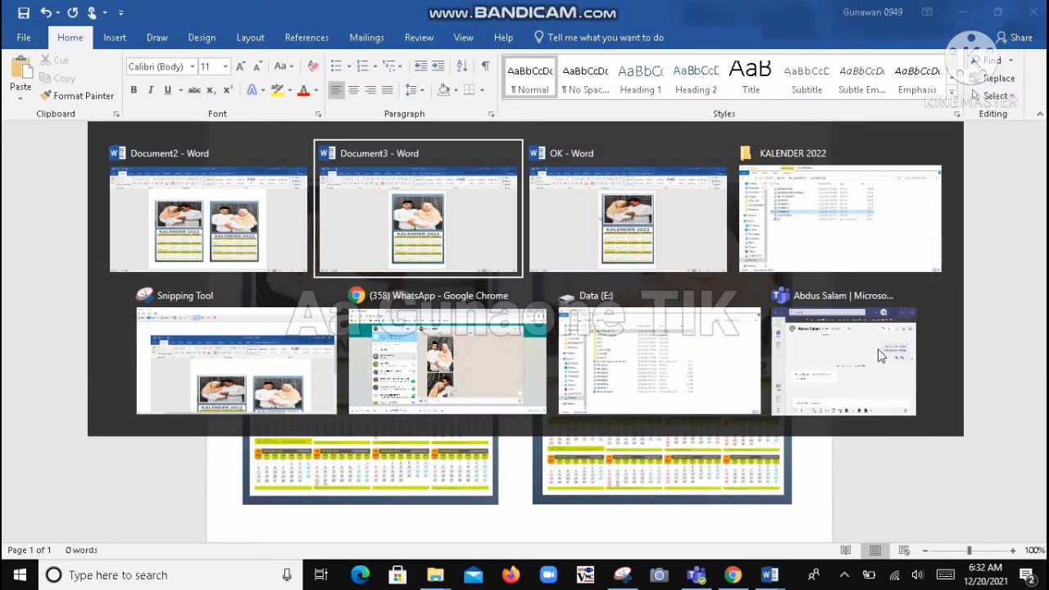
{"action": "key", "text": "alt+Tab"}
{"action": "key", "text": "alt+Tab"}
{"action": "key", "text": "alt+Tab"}
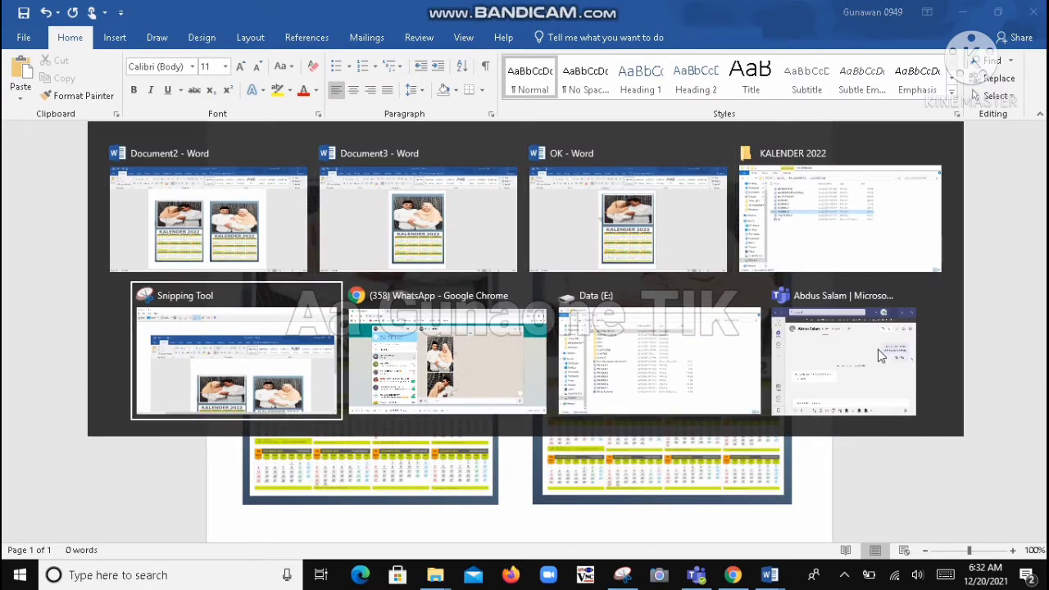
{"action": "key", "text": "alt+Tab"}
{"action": "key", "text": "alt+Tab"}
{"action": "key", "text": "alt+Tab"}
{"action": "key", "text": "alt+Tab"}
{"action": "key", "text": "alt+Tab"}
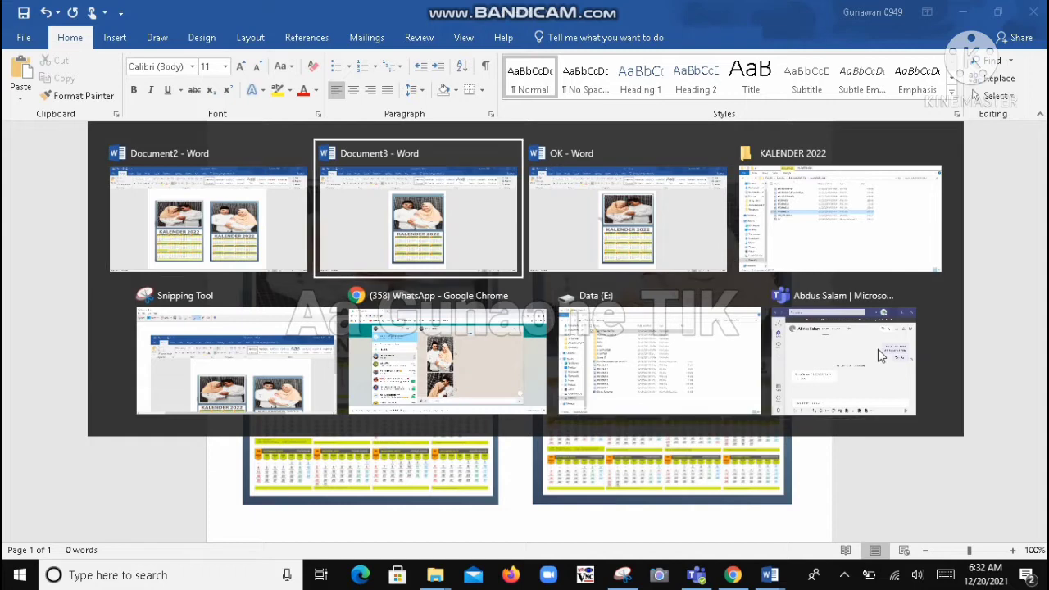
{"action": "key", "text": "alt+Tab"}
{"action": "key", "text": "alt+Tab"}
{"action": "key", "text": "alt+Tab"}
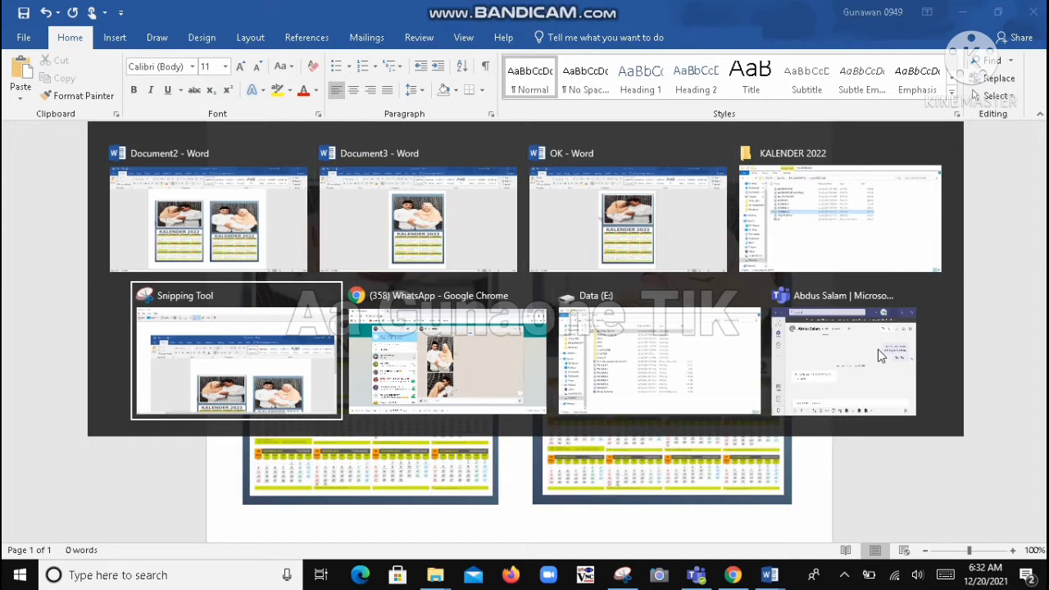
{"action": "key", "text": "alt+Tab"}
{"action": "key", "text": "alt+Tab"}
{"action": "key", "text": "alt+Tab"}
{"action": "key", "text": "alt+Tab"}
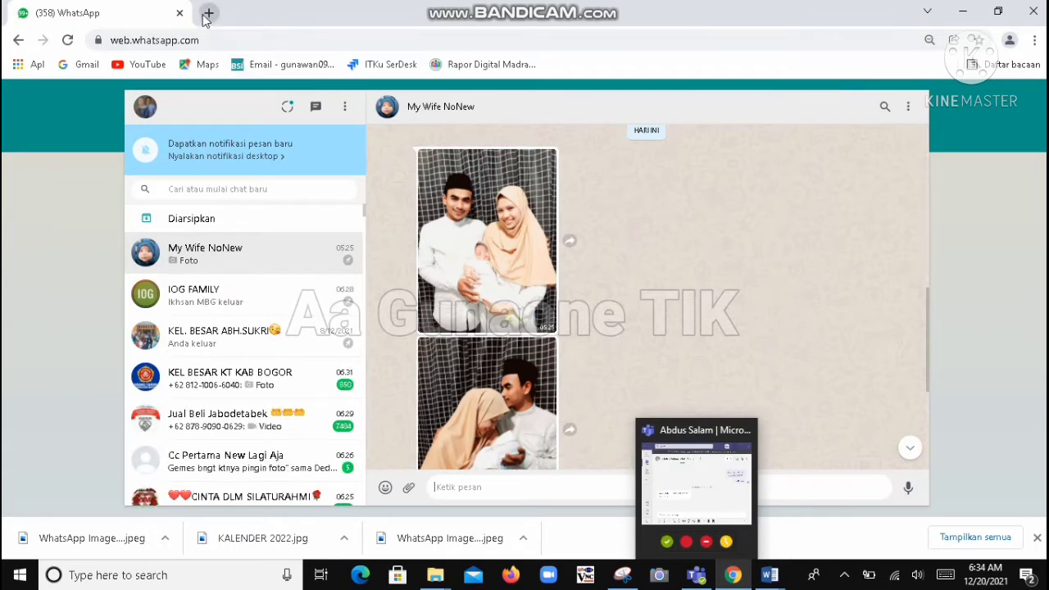
Search Google for 'KALENDER 2022' in a new browser tab.
{"action": "left_click", "coordinate": [208, 12]}
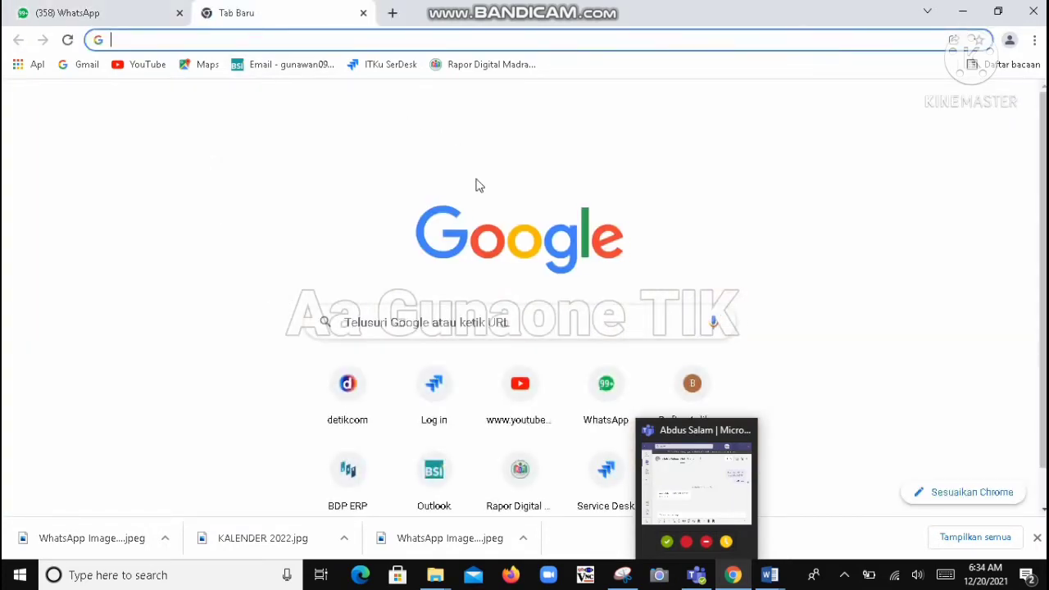
{"action": "left_click", "coordinate": [417, 325]}
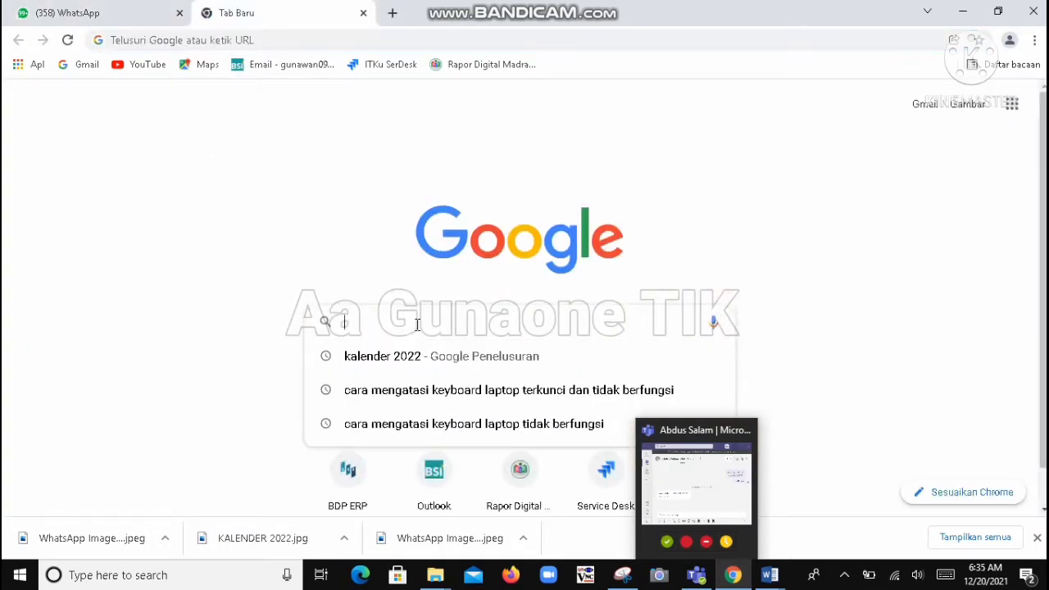
{"action": "type", "text": "KALEND"}
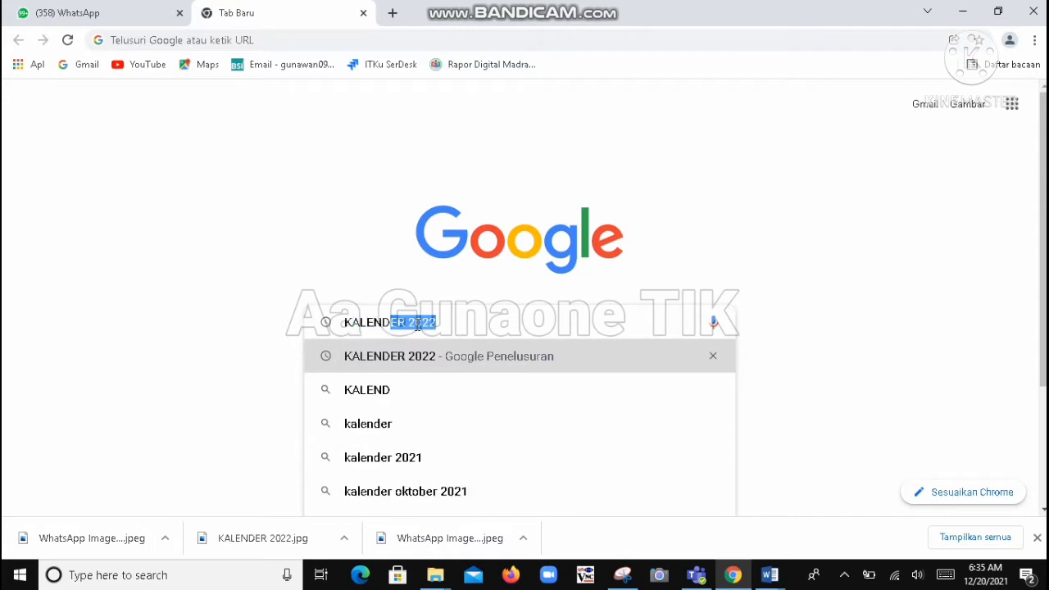
{"action": "type", "text": "ER 2"}
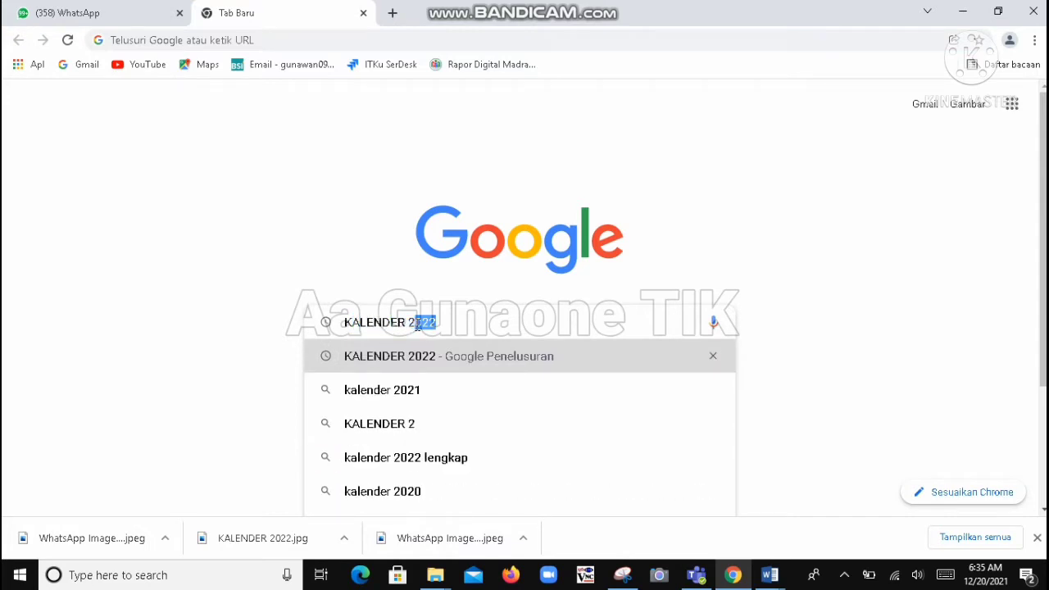
{"action": "type", "text": "022"}
{"action": "key", "text": "Return"}
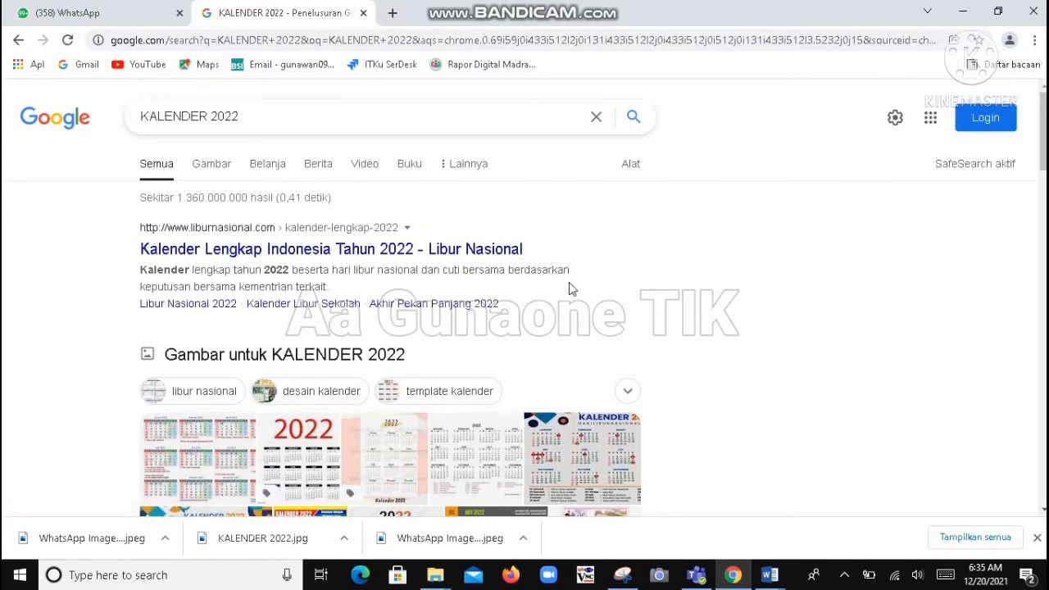
Switch to the Gambar image results and browse the KALENDER 2022 calendar templates.
{"action": "left_click", "coordinate": [216, 170]}
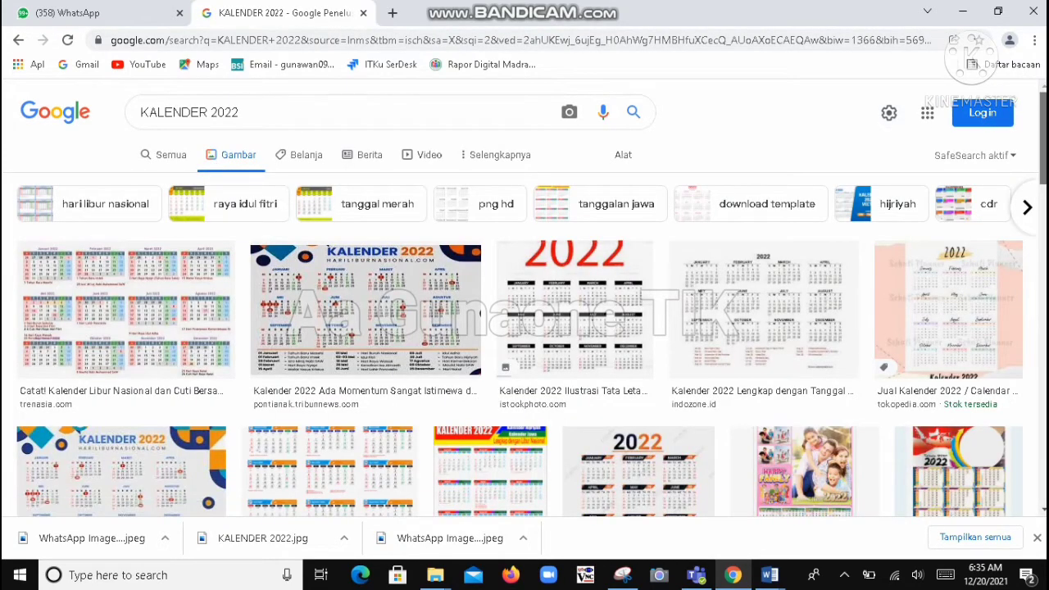
{"action": "scroll", "coordinate": [1021, 124], "scroll_direction": "down", "scroll_amount": 5}
{"action": "scroll", "coordinate": [524, 320], "scroll_direction": "down", "scroll_amount": 3}
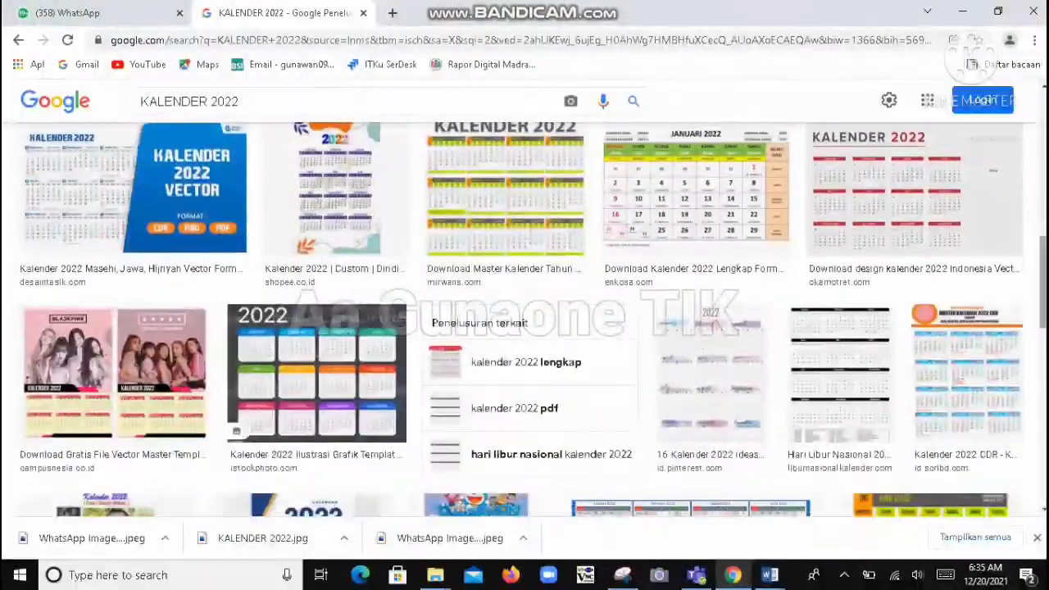
{"action": "scroll", "coordinate": [524, 320], "scroll_direction": "down", "scroll_amount": 2}
{"action": "scroll", "coordinate": [524, 319], "scroll_direction": "down", "scroll_amount": 5}
{"action": "scroll", "coordinate": [524, 320], "scroll_direction": "down", "scroll_amount": 2}
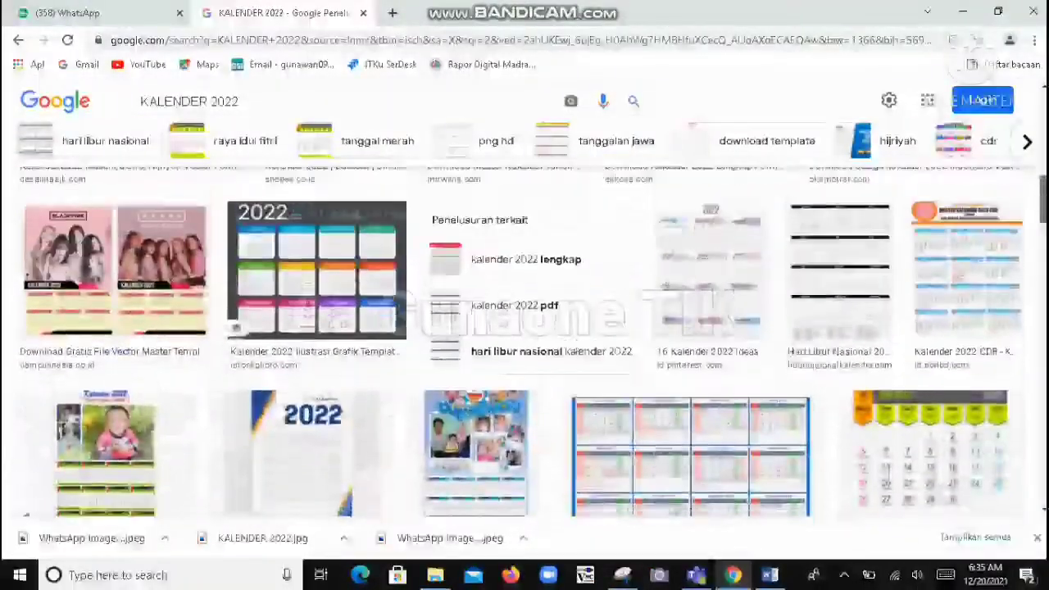
{"action": "scroll", "coordinate": [524, 320], "scroll_direction": "down", "scroll_amount": 1}
{"action": "scroll", "coordinate": [524, 319], "scroll_direction": "down", "scroll_amount": 3}
{"action": "scroll", "coordinate": [524, 320], "scroll_direction": "down", "scroll_amount": 2}
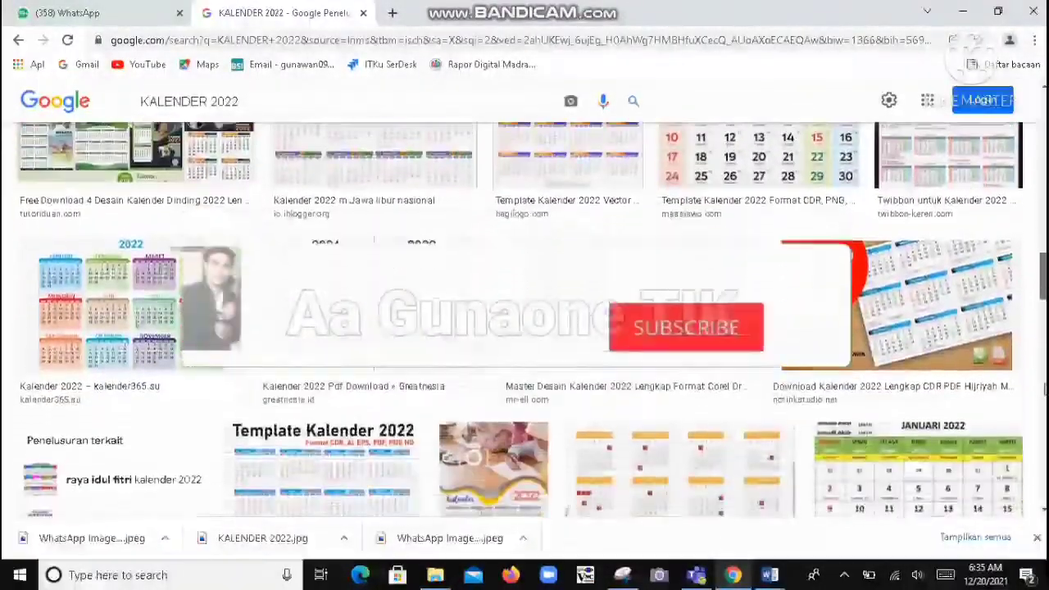
{"action": "scroll", "coordinate": [525, 319], "scroll_direction": "down", "scroll_amount": 2}
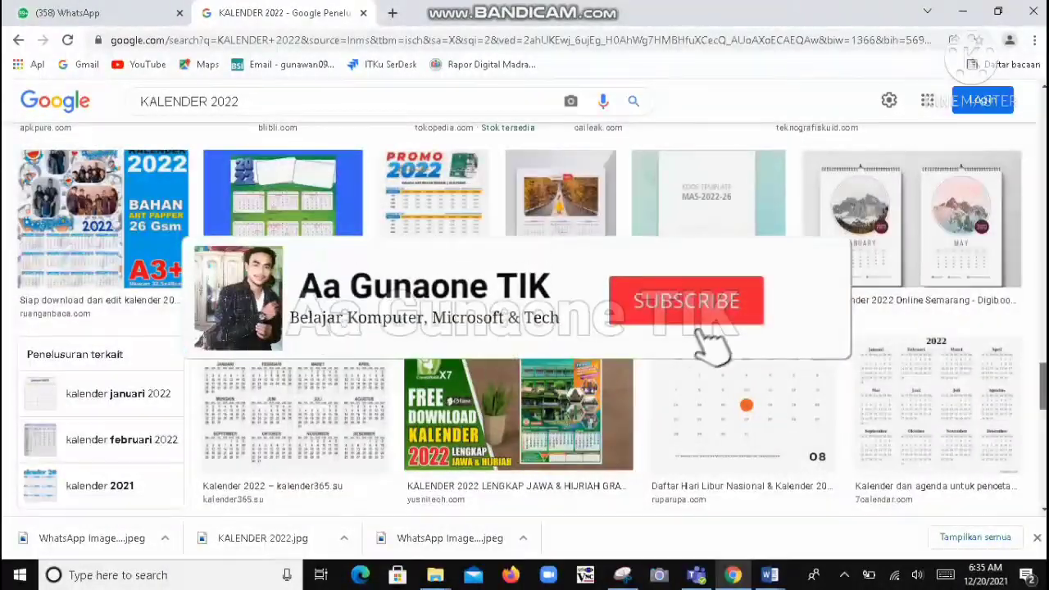
{"action": "scroll", "coordinate": [524, 319], "scroll_direction": "up", "scroll_amount": 3}
{"action": "scroll", "coordinate": [524, 320], "scroll_direction": "up", "scroll_amount": 3}
{"action": "scroll", "coordinate": [1039, 370], "scroll_direction": "up", "scroll_amount": 3}
{"action": "scroll", "coordinate": [1039, 370], "scroll_direction": "down", "scroll_amount": 3}
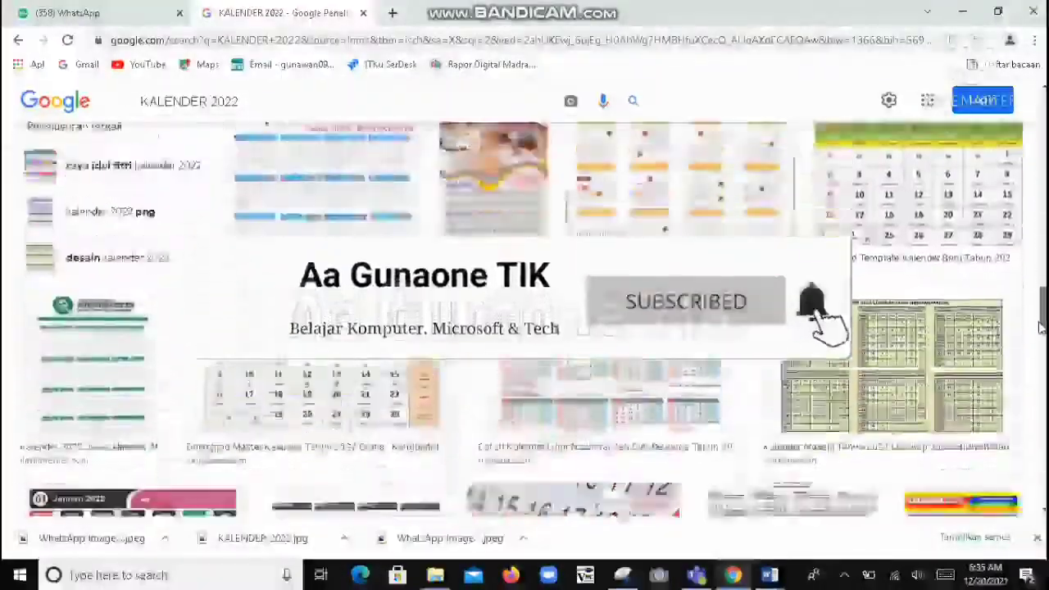
{"action": "scroll", "coordinate": [1039, 370], "scroll_direction": "down", "scroll_amount": 5}
{"action": "scroll", "coordinate": [1039, 370], "scroll_direction": "down", "scroll_amount": 2}
{"action": "left_click_drag", "start_coordinate": [1038, 371], "coordinate": [1042, 282]}
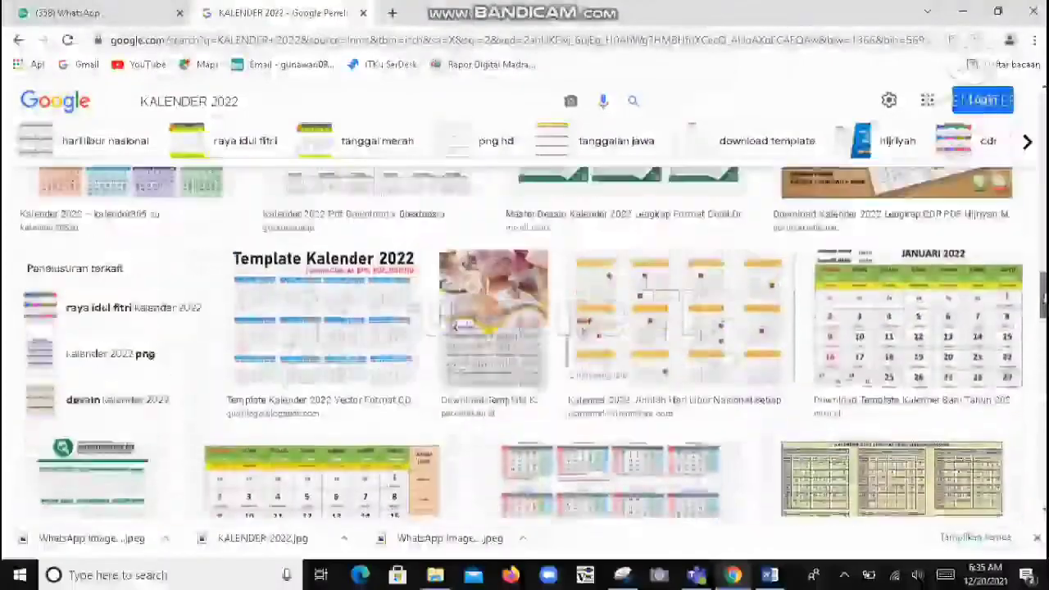
{"action": "scroll", "coordinate": [1042, 264], "scroll_direction": "up", "scroll_amount": 1}
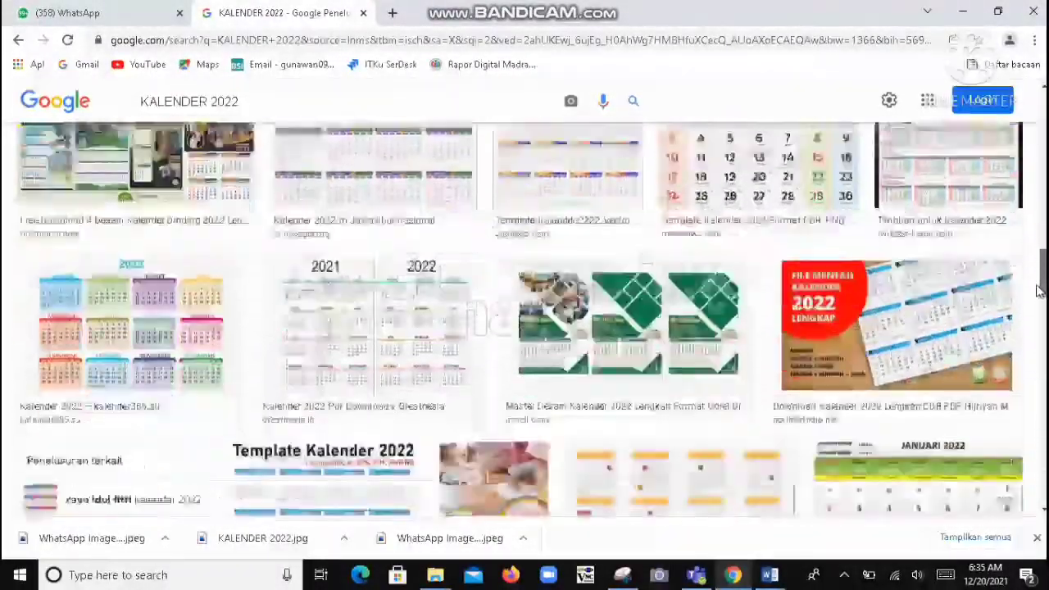
{"action": "left_click_drag", "start_coordinate": [1039, 291], "coordinate": [1036, 373]}
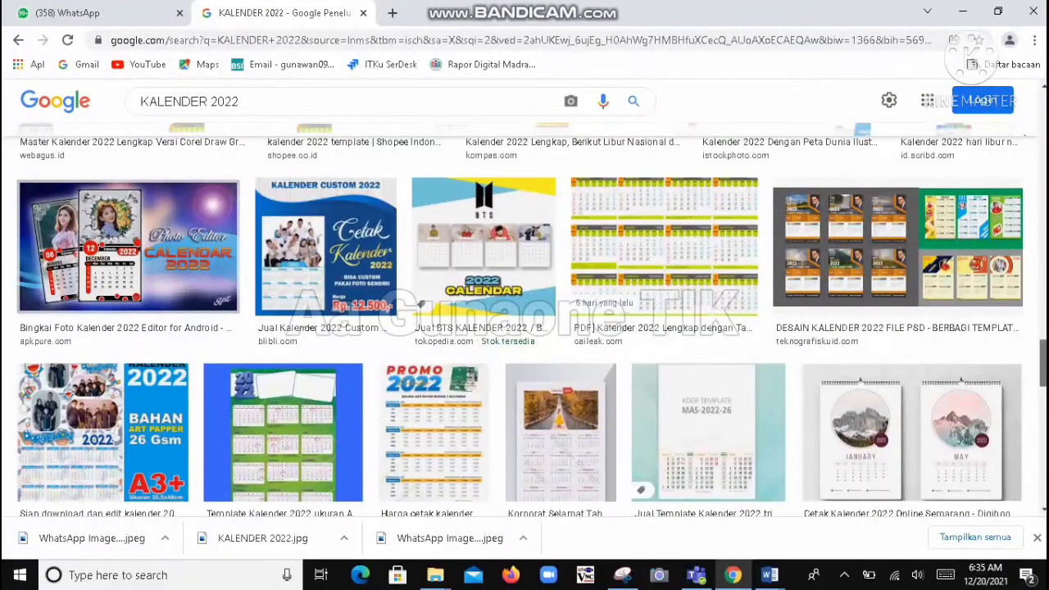
{"action": "scroll", "coordinate": [419, 305], "scroll_direction": "up", "scroll_amount": 5}
{"action": "scroll", "coordinate": [524, 328], "scroll_direction": "down", "scroll_amount": 3}
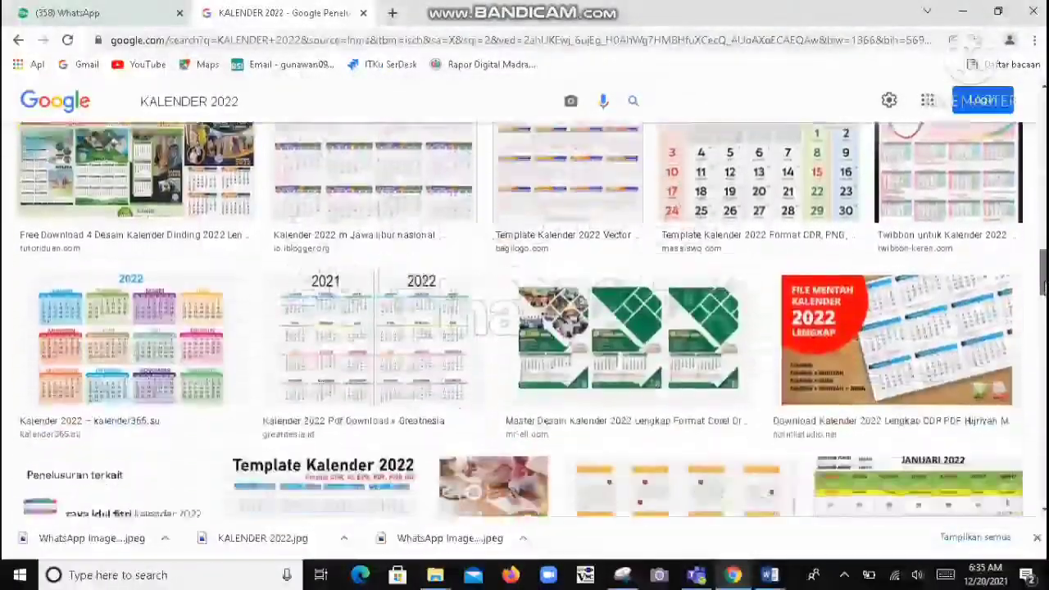
{"action": "scroll", "coordinate": [524, 328], "scroll_direction": "down", "scroll_amount": 2}
{"action": "scroll", "coordinate": [524, 328], "scroll_direction": "down", "scroll_amount": 2}
{"action": "scroll", "coordinate": [525, 328], "scroll_direction": "down", "scroll_amount": 1}
{"action": "scroll", "coordinate": [525, 328], "scroll_direction": "up", "scroll_amount": 2}
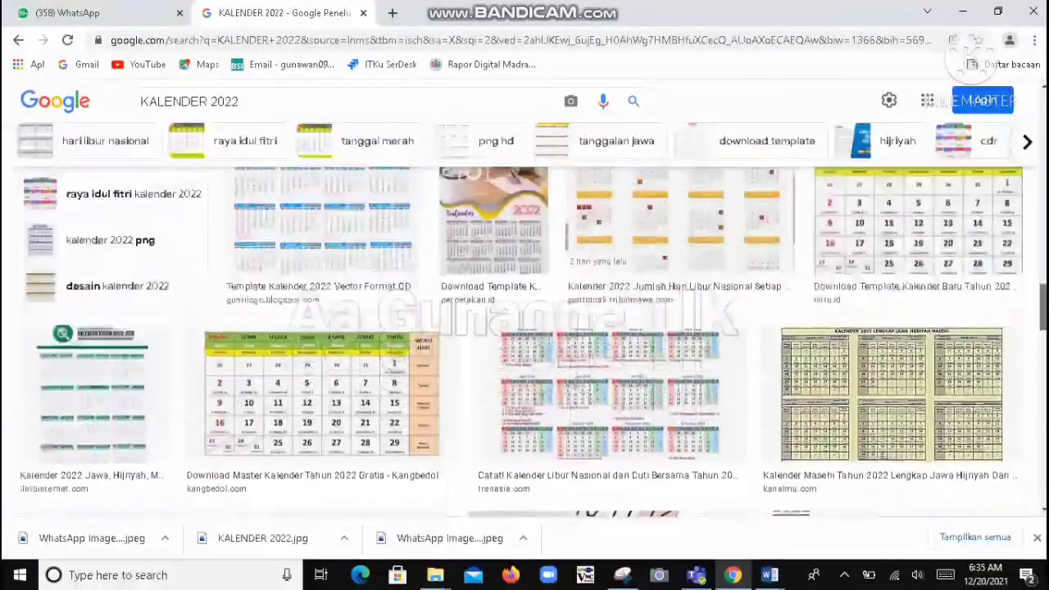
{"action": "scroll", "coordinate": [524, 327], "scroll_direction": "up", "scroll_amount": 3}
{"action": "scroll", "coordinate": [524, 327], "scroll_direction": "up", "scroll_amount": 3}
{"action": "scroll", "coordinate": [524, 327], "scroll_direction": "up", "scroll_amount": 2}
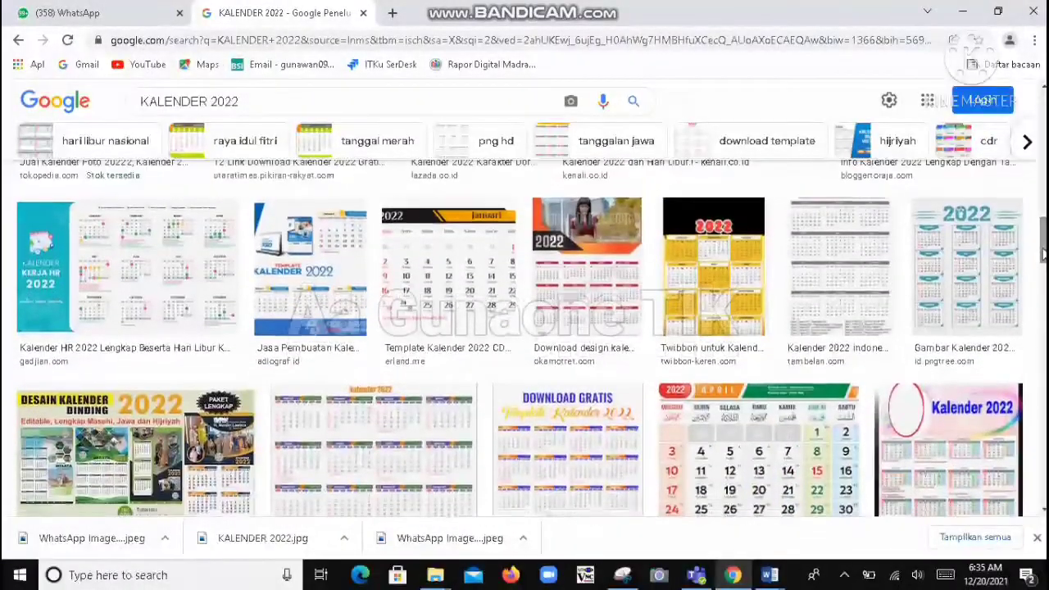
{"action": "left_click_drag", "start_coordinate": [1042, 254], "coordinate": [1042, 211]}
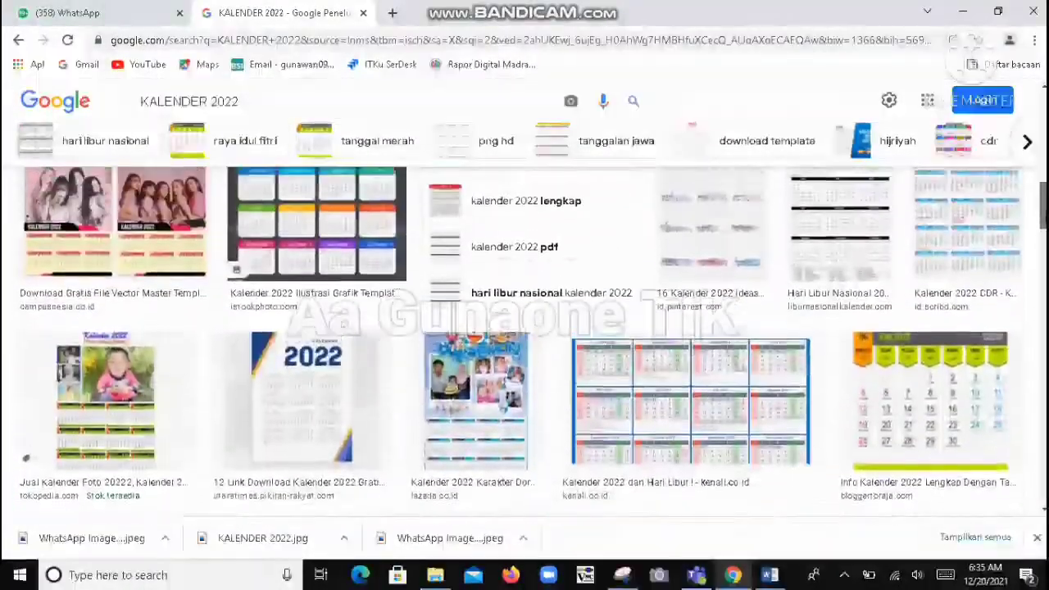
{"action": "scroll", "coordinate": [525, 320], "scroll_direction": "down", "scroll_amount": 1}
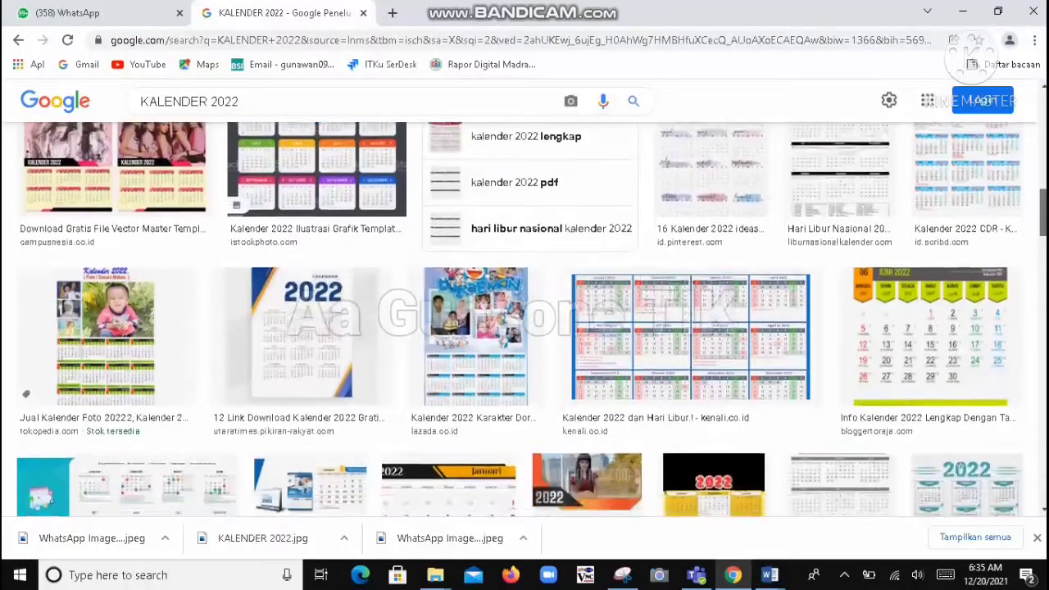
{"action": "scroll", "coordinate": [525, 320], "scroll_direction": "down", "scroll_amount": 1}
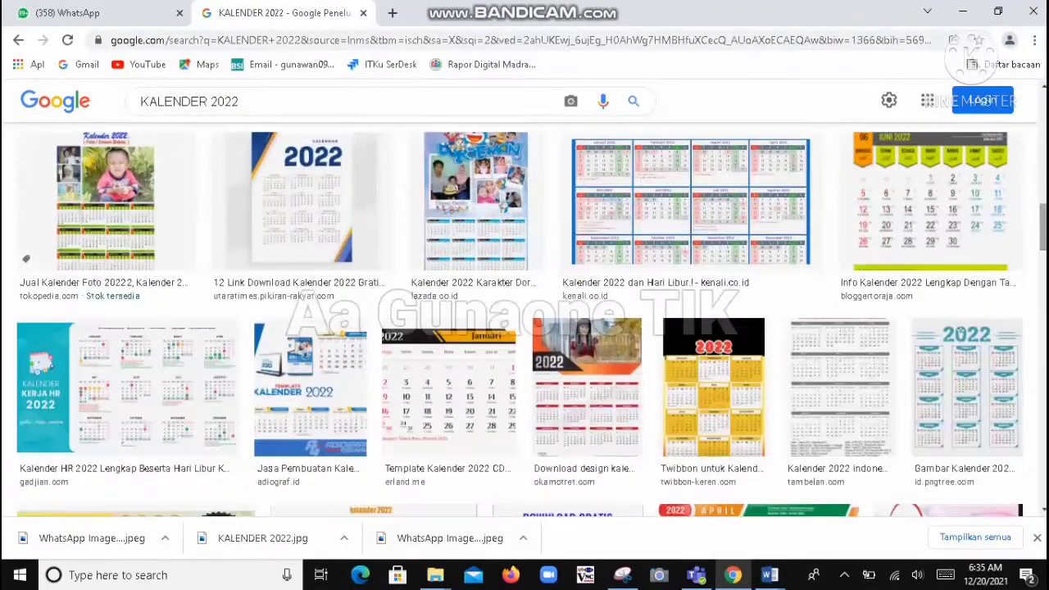
Check the Word document briefly, then return to the results and preview the mirwans.com calendar.
{"action": "key", "text": "alt+Tab"}
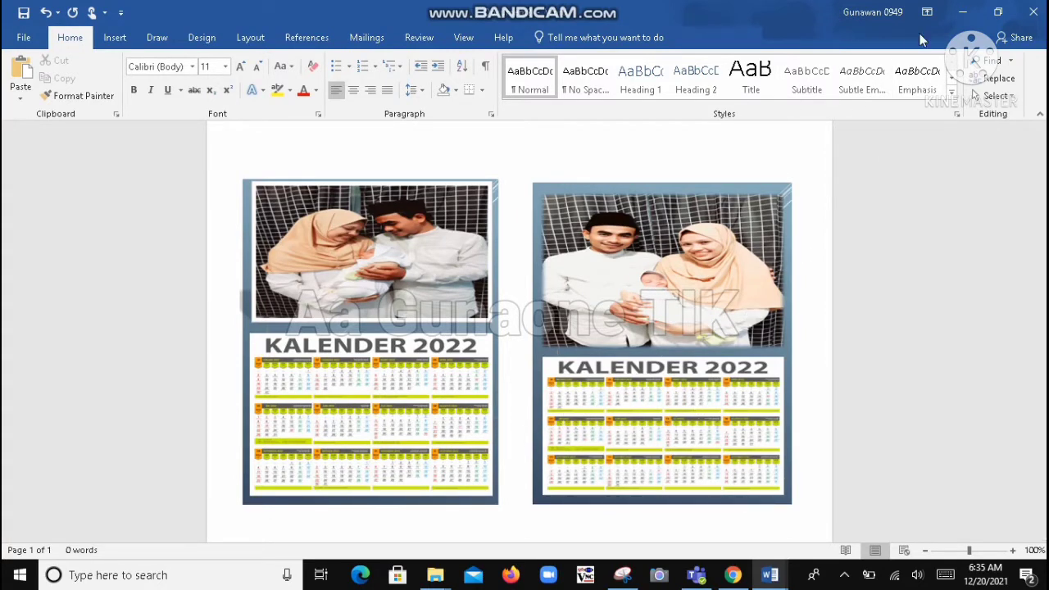
{"action": "left_click", "coordinate": [965, 12]}
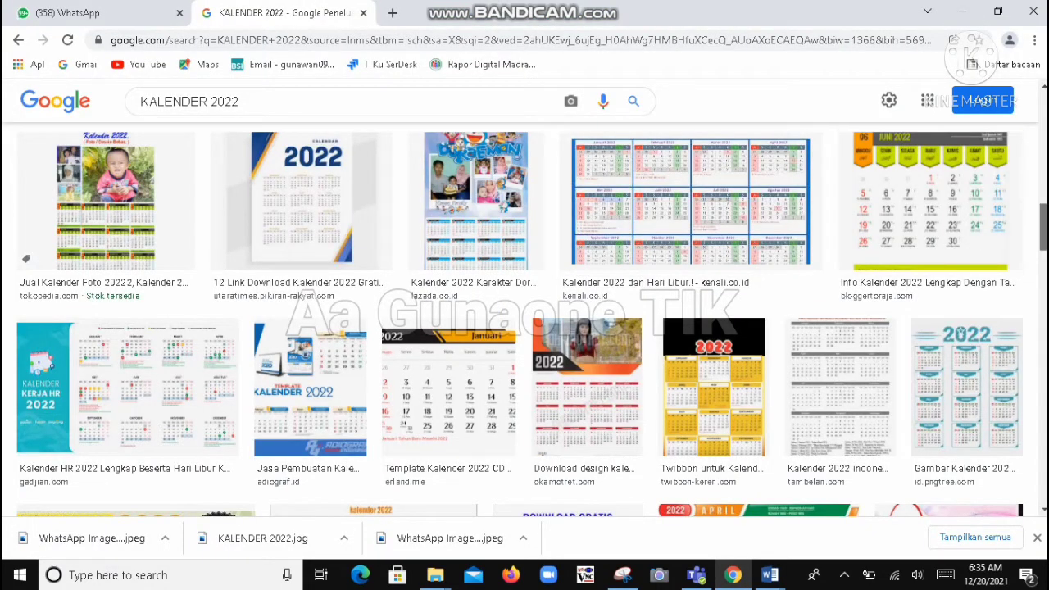
{"action": "scroll", "coordinate": [975, 248], "scroll_direction": "down", "scroll_amount": 5}
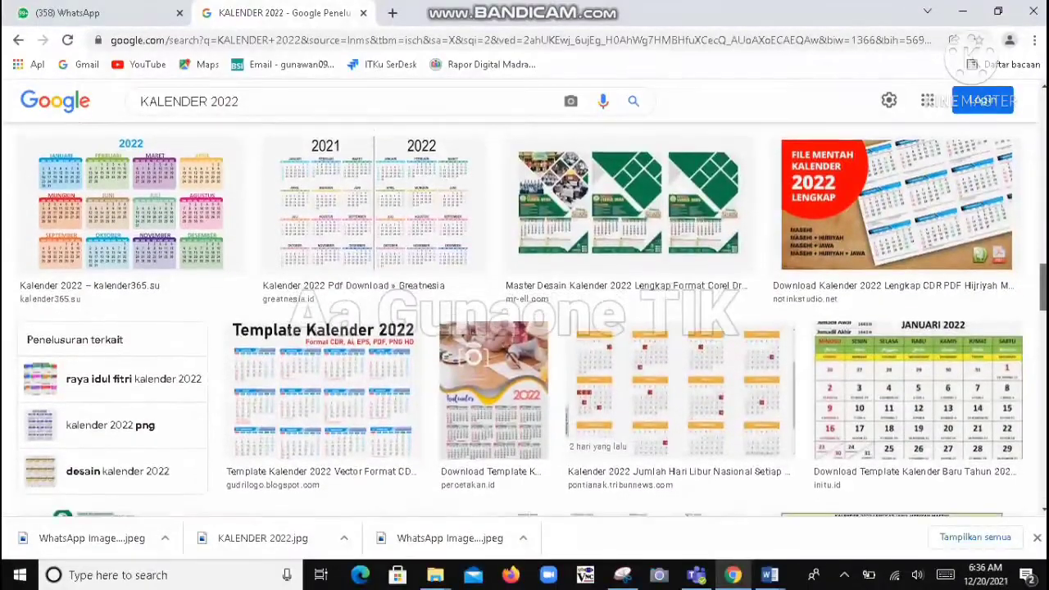
{"action": "scroll", "coordinate": [524, 327], "scroll_direction": "down", "scroll_amount": 5}
{"action": "left_click_drag", "start_coordinate": [1042, 237], "coordinate": [1038, 139]}
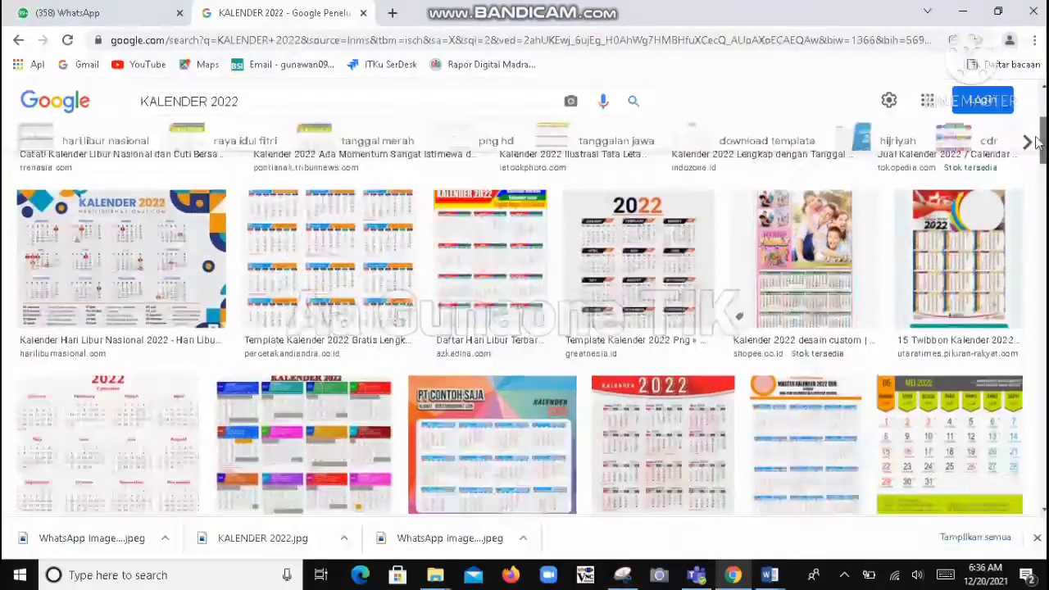
{"action": "mouse_move", "coordinate": [1039, 139]}
{"action": "left_mouse_down"}
{"action": "mouse_move", "coordinate": [1033, 109]}
{"action": "mouse_move", "coordinate": [1043, 241]}
{"action": "mouse_move", "coordinate": [1042, 173]}
{"action": "left_mouse_up"}
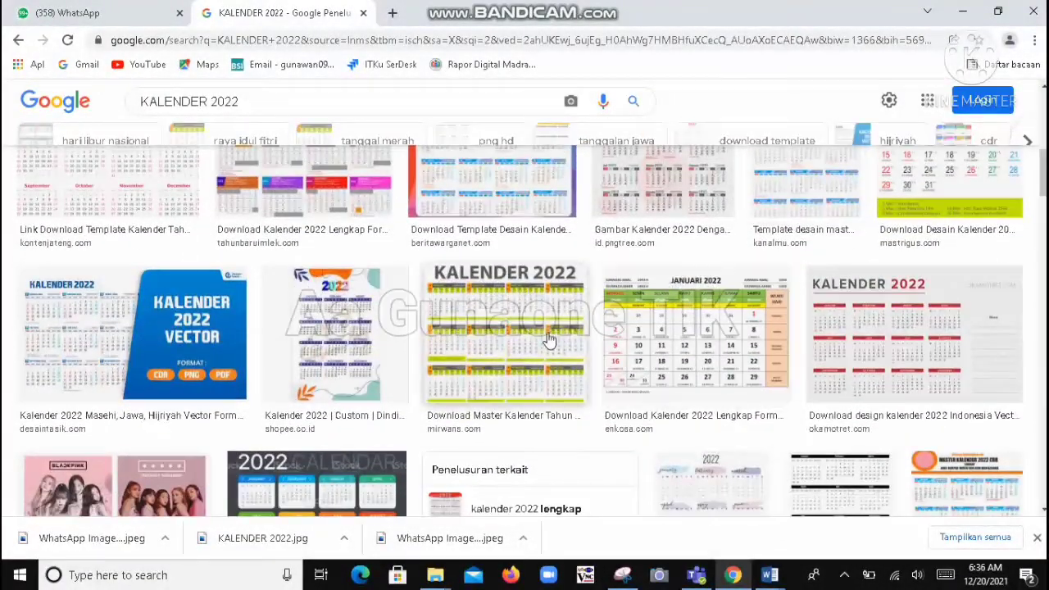
{"action": "left_click", "coordinate": [530, 347]}
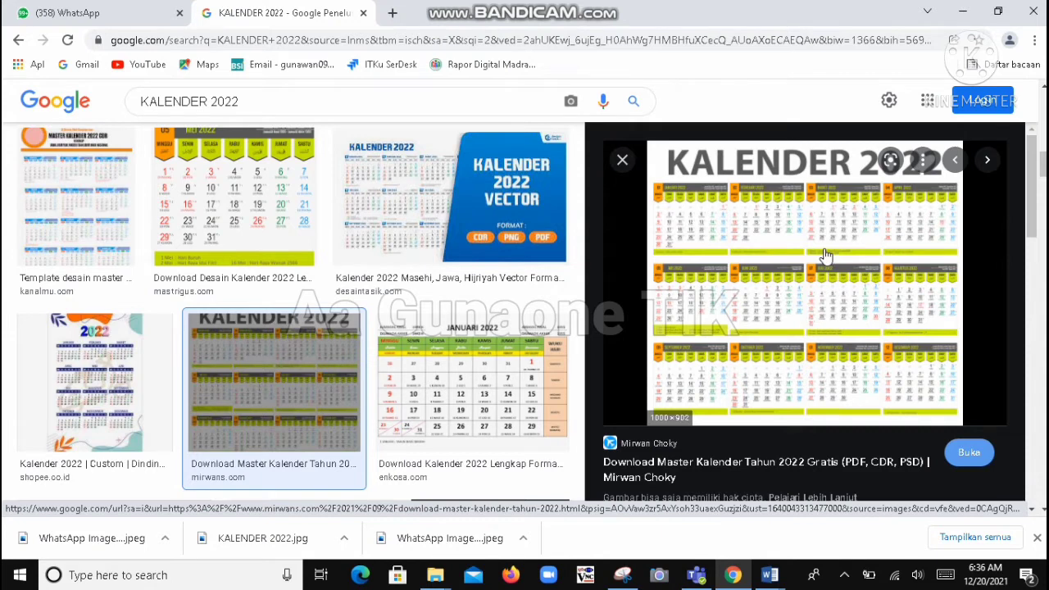
Start saving the previewed calendar image with 'Simpan gambar sebagai...' into the KALENDER 2022 folder.
{"action": "right_click", "coordinate": [826, 257]}
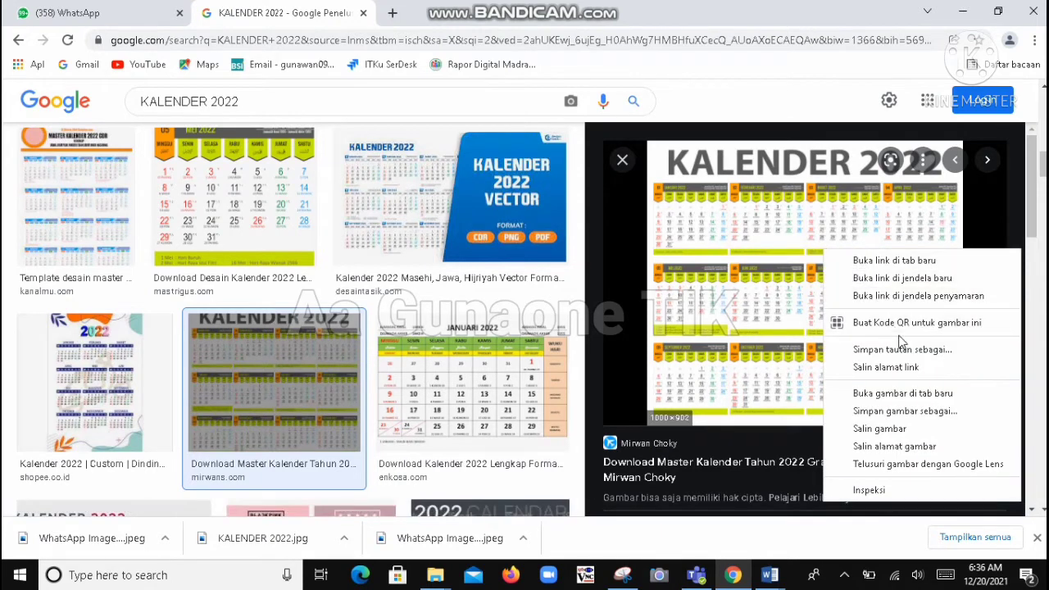
{"action": "left_click", "coordinate": [909, 412]}
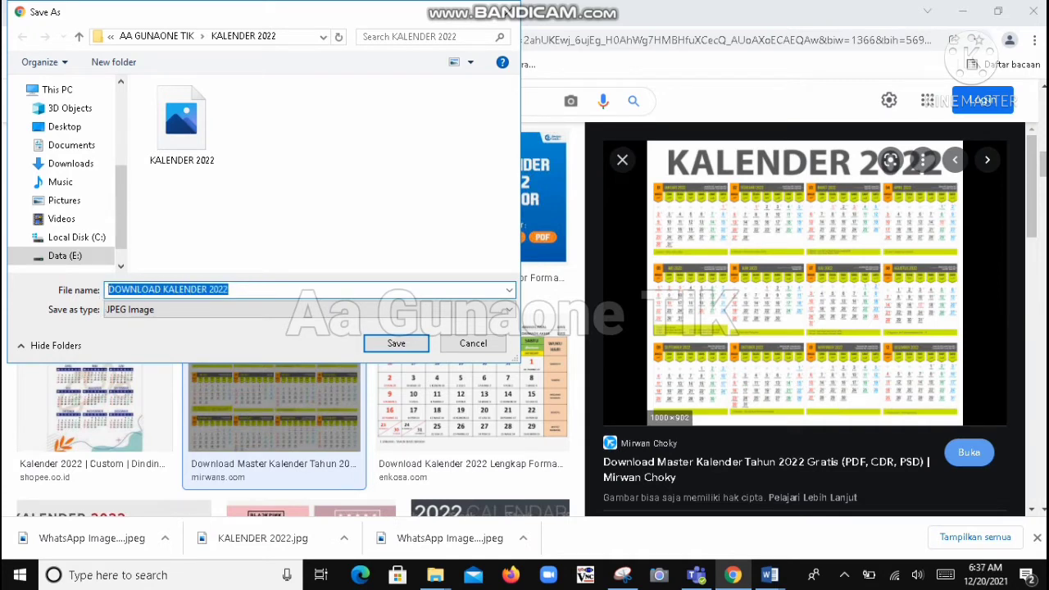
Save the calendar image as a JPEG named 'KALENDER BUAT SENDIRI'.
{"action": "type", "text": "KALEN"}
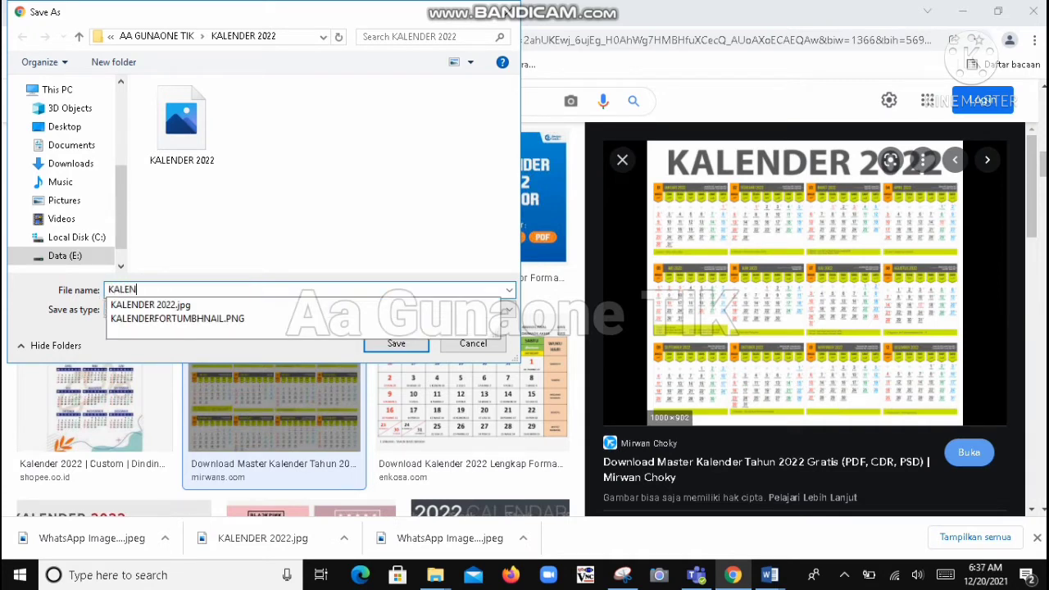
{"action": "type", "text": "DER BUAT SENDIRI"}
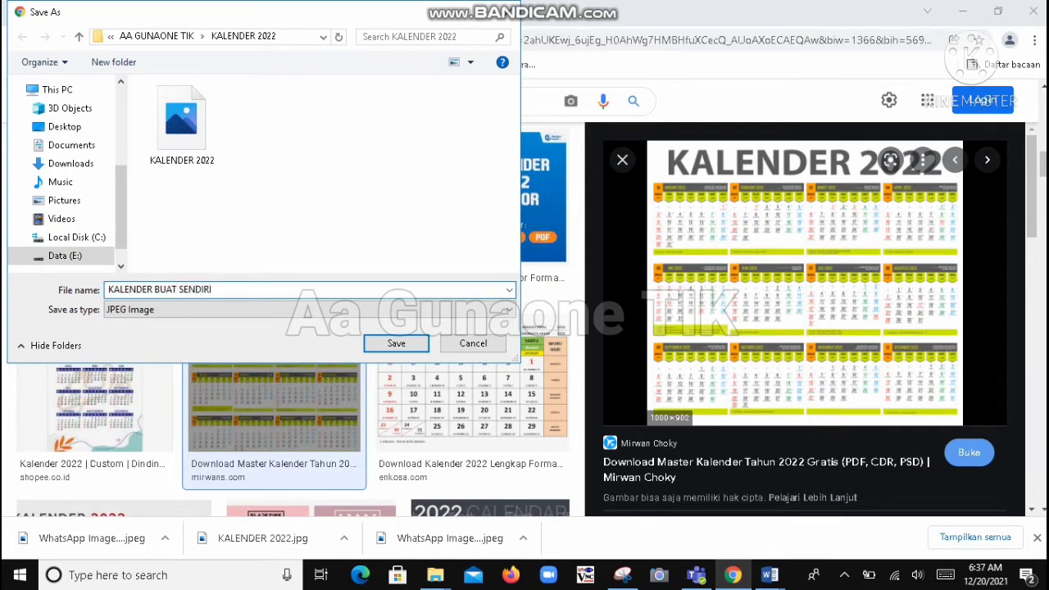
{"action": "key", "text": "Return"}
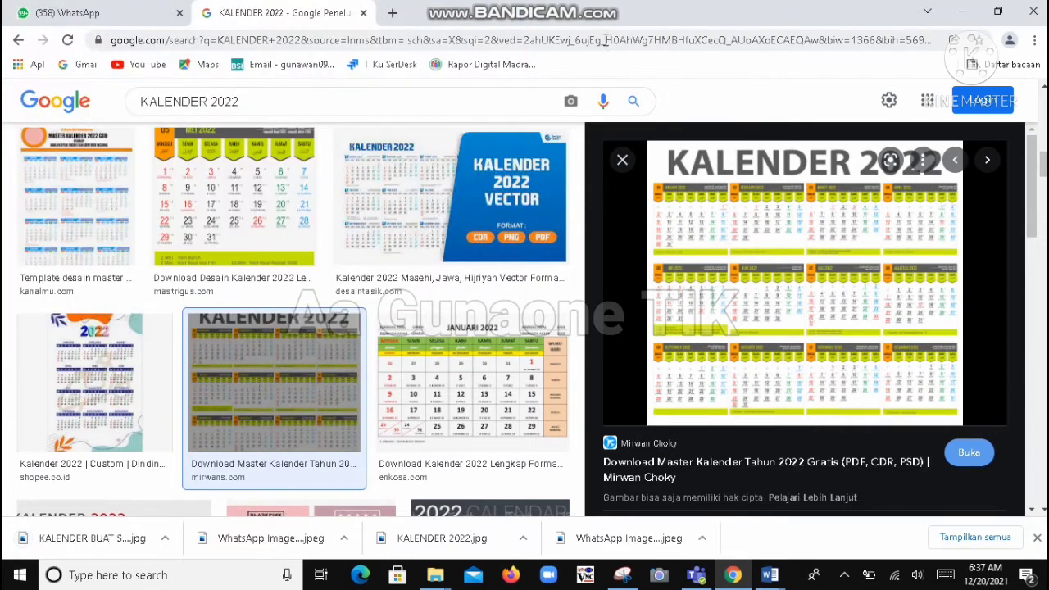
Close Chrome, refresh the desktop, and bring up the Start menu.
{"action": "left_click", "coordinate": [1034, 11]}
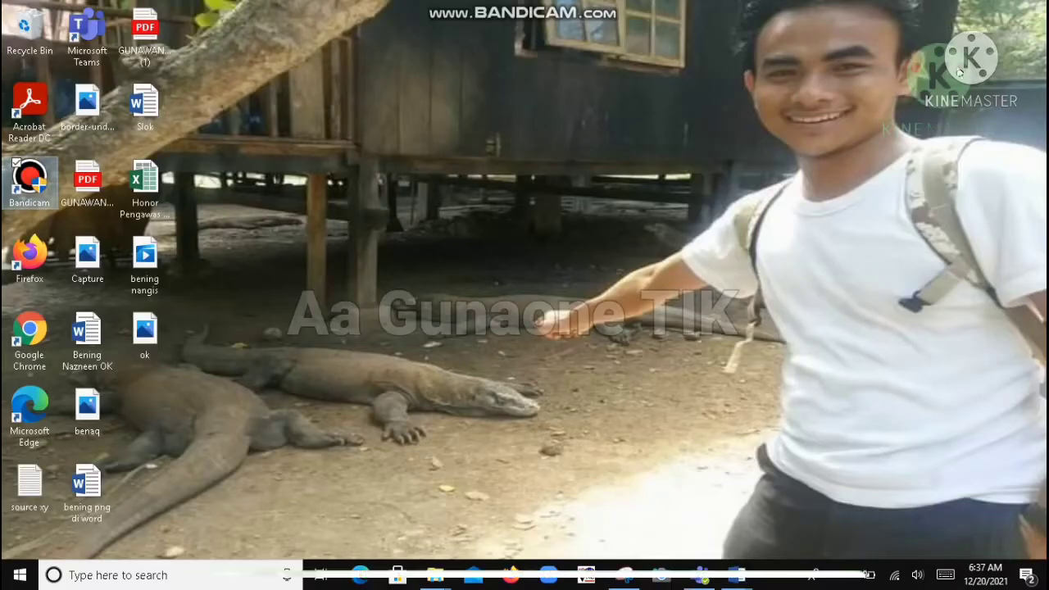
{"action": "right_click", "coordinate": [572, 169]}
{"action": "left_click", "coordinate": [474, 214]}
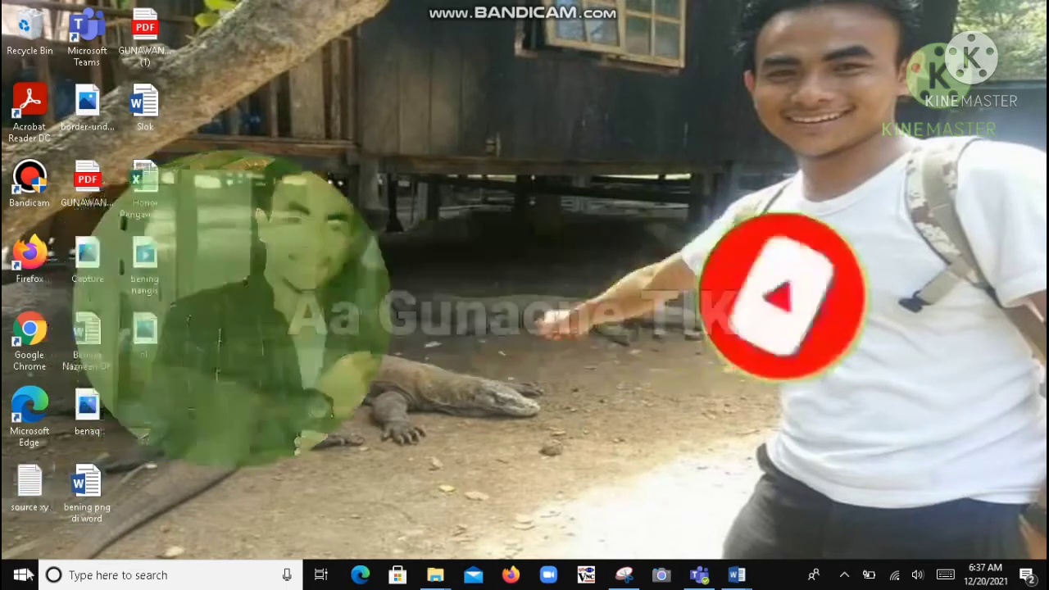
{"action": "key", "text": "super"}
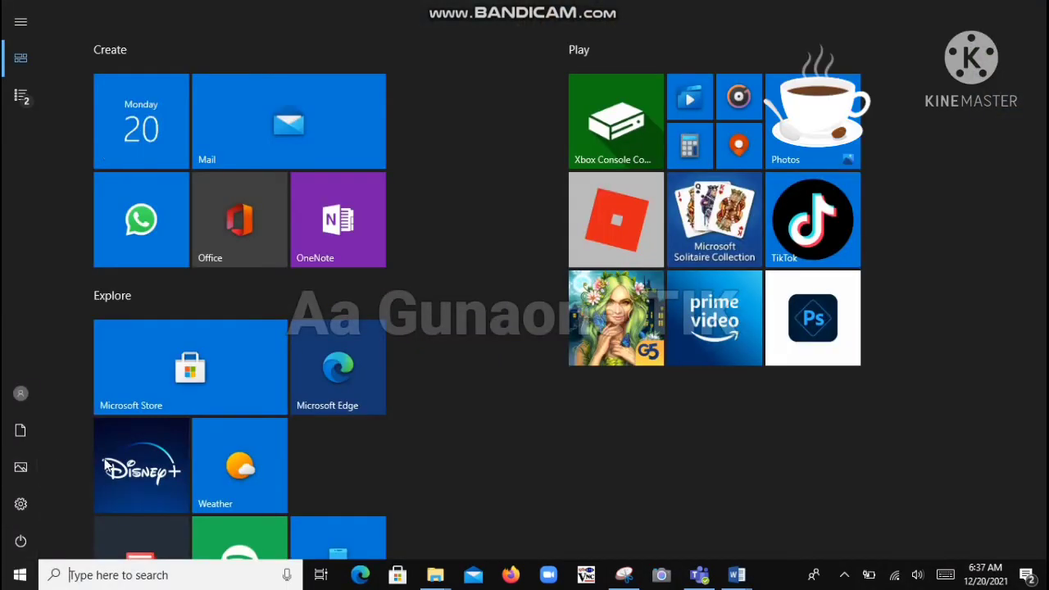
Launch Word by searching 'WORD', maximize it, and create a new blank document.
{"action": "left_click", "coordinate": [20, 21]}
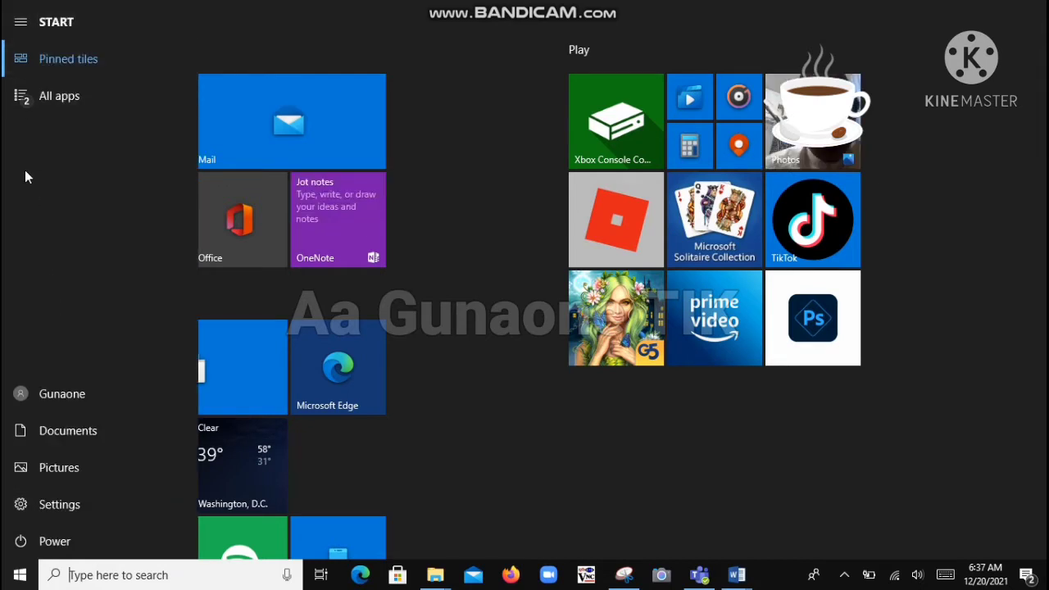
{"action": "left_click", "coordinate": [29, 95]}
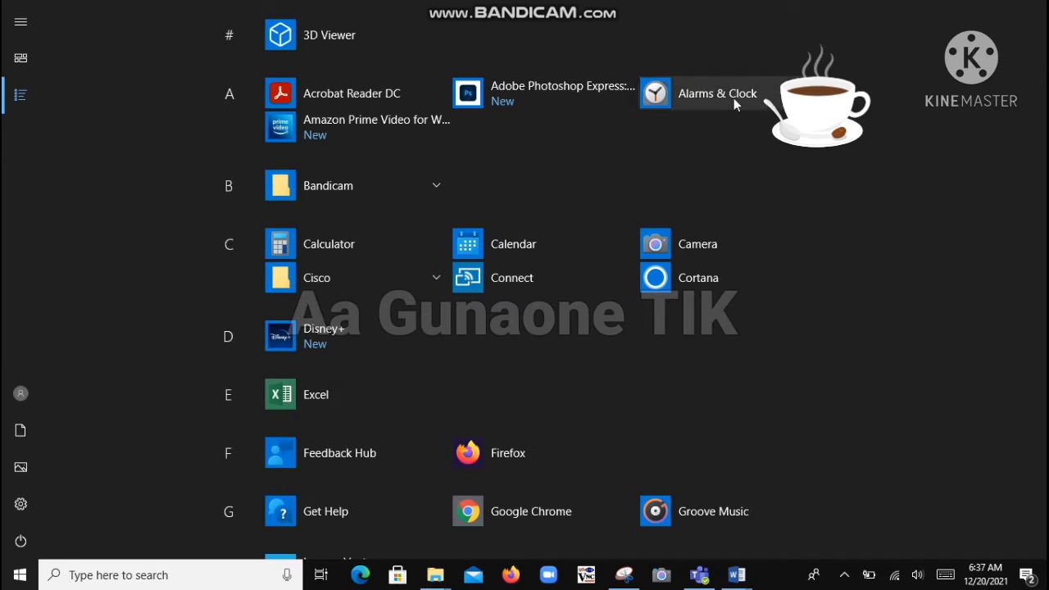
{"action": "left_click", "coordinate": [109, 575]}
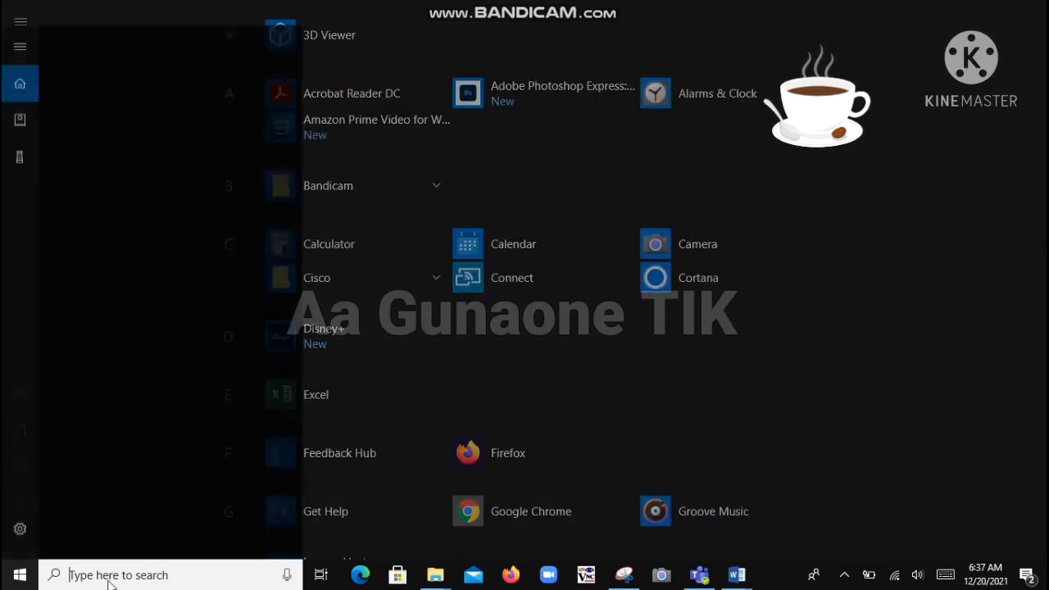
{"action": "type", "text": "WORD"}
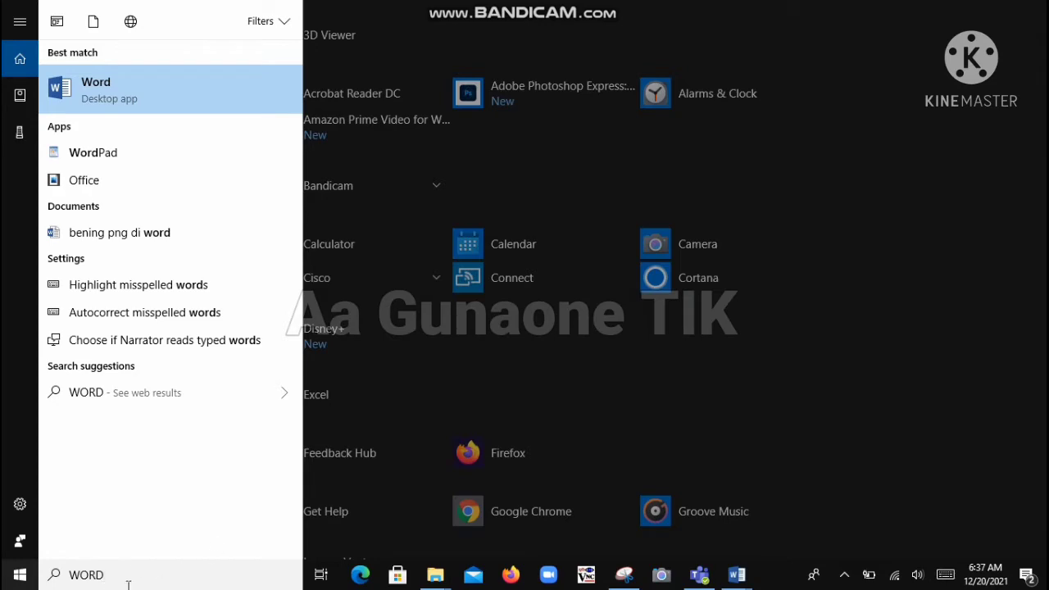
{"action": "key", "text": "Return"}
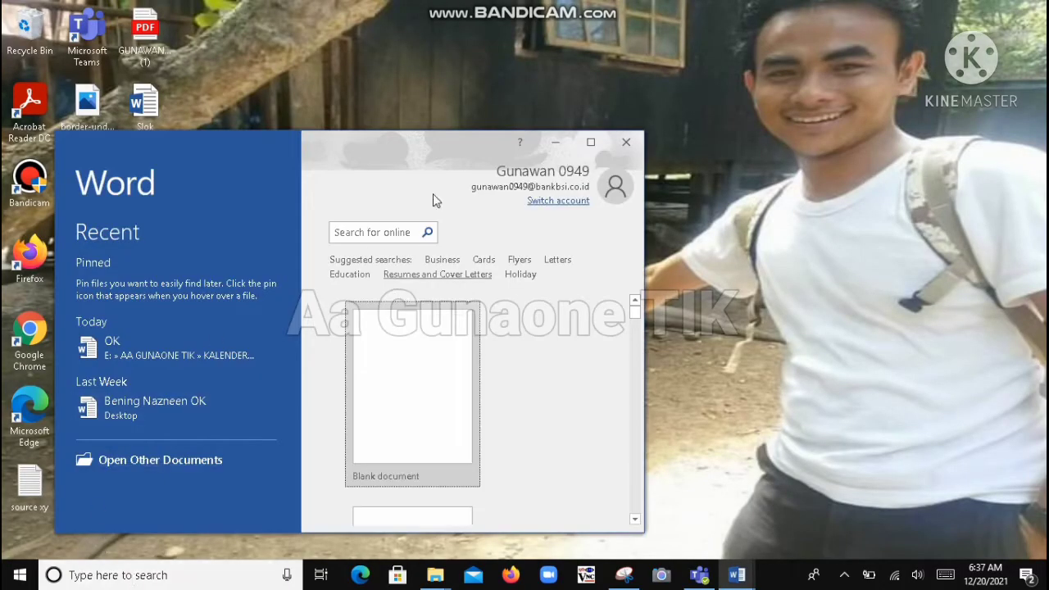
{"action": "left_click", "coordinate": [592, 145]}
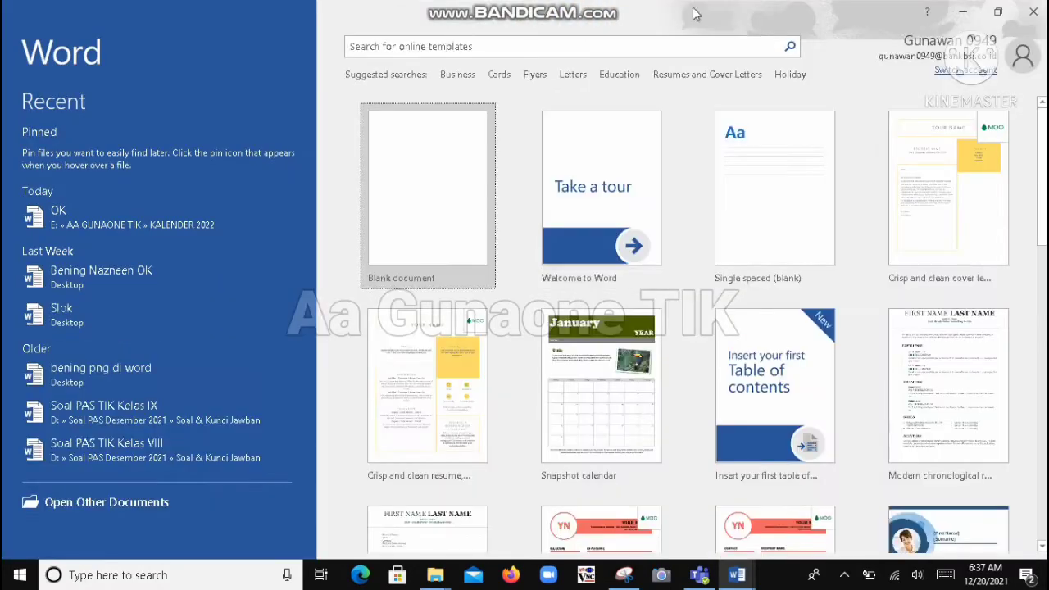
{"action": "left_click", "coordinate": [428, 185]}
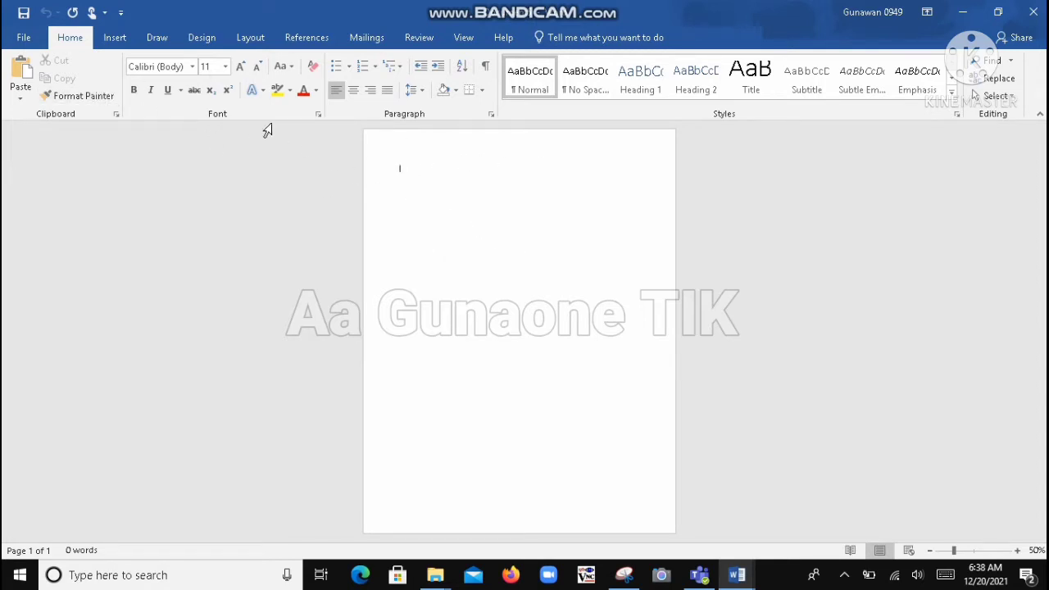
Insert the Slice (Dark) design from the Cover Page gallery.
{"action": "left_click", "coordinate": [116, 39]}
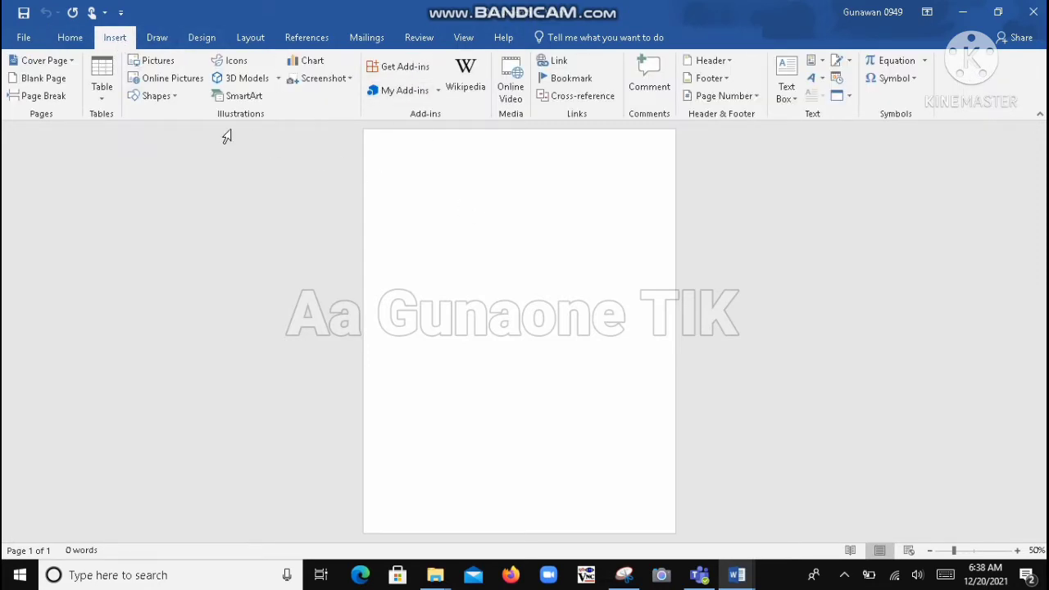
{"action": "left_click", "coordinate": [76, 66]}
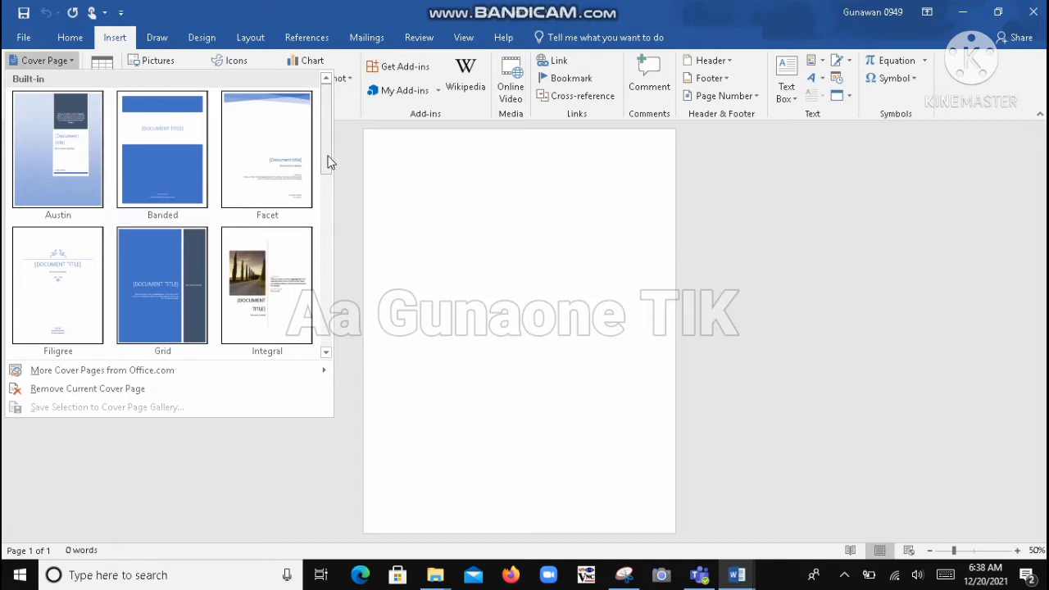
{"action": "left_click_drag", "start_coordinate": [328, 164], "coordinate": [333, 261]}
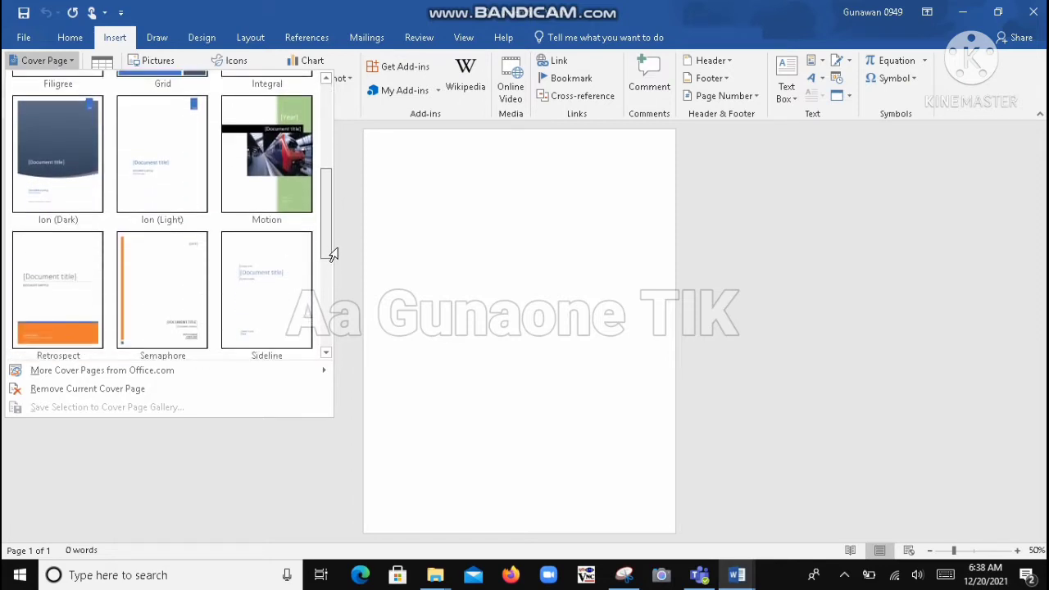
{"action": "left_click_drag", "start_coordinate": [333, 261], "coordinate": [324, 295]}
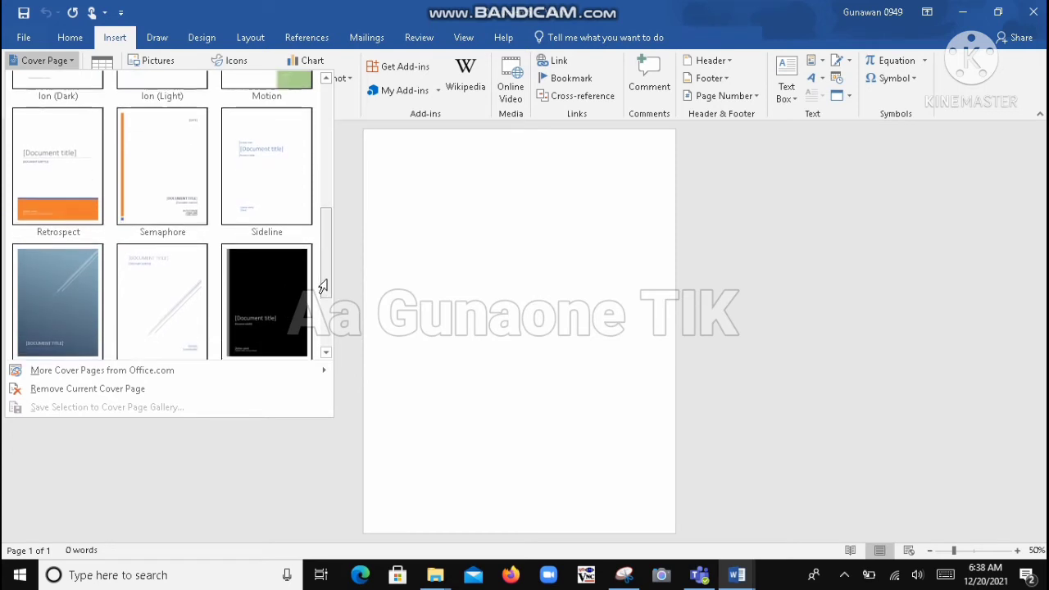
{"action": "left_click", "coordinate": [87, 328]}
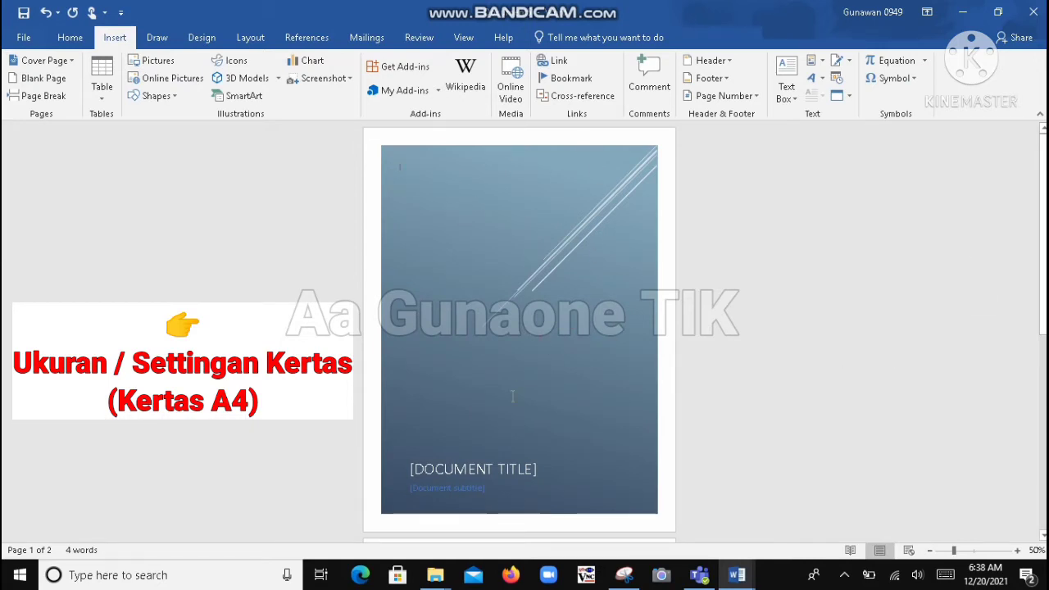
Delete the cover page's subtitle placeholder text.
{"action": "left_click", "coordinate": [481, 469]}
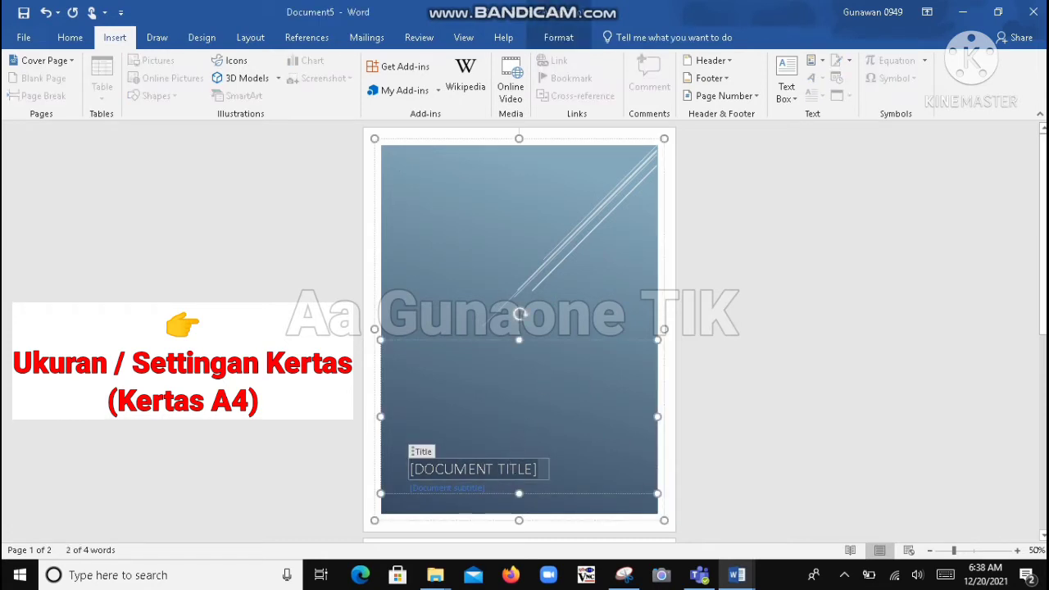
{"action": "left_click", "coordinate": [502, 255]}
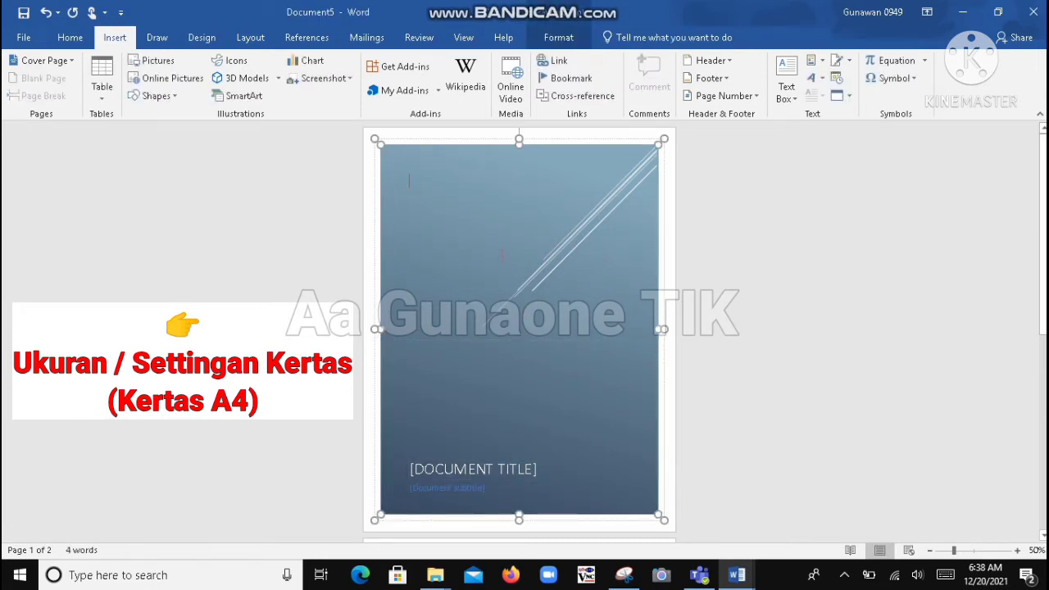
{"action": "left_click", "coordinate": [493, 488]}
{"action": "key", "text": "Delete"}
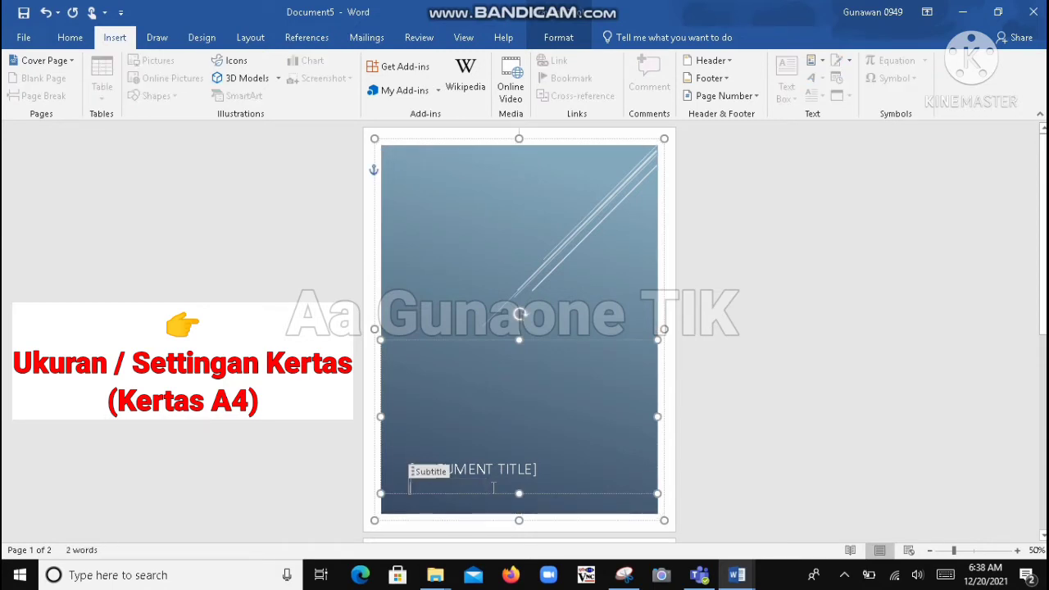
{"action": "key", "text": "Delete"}
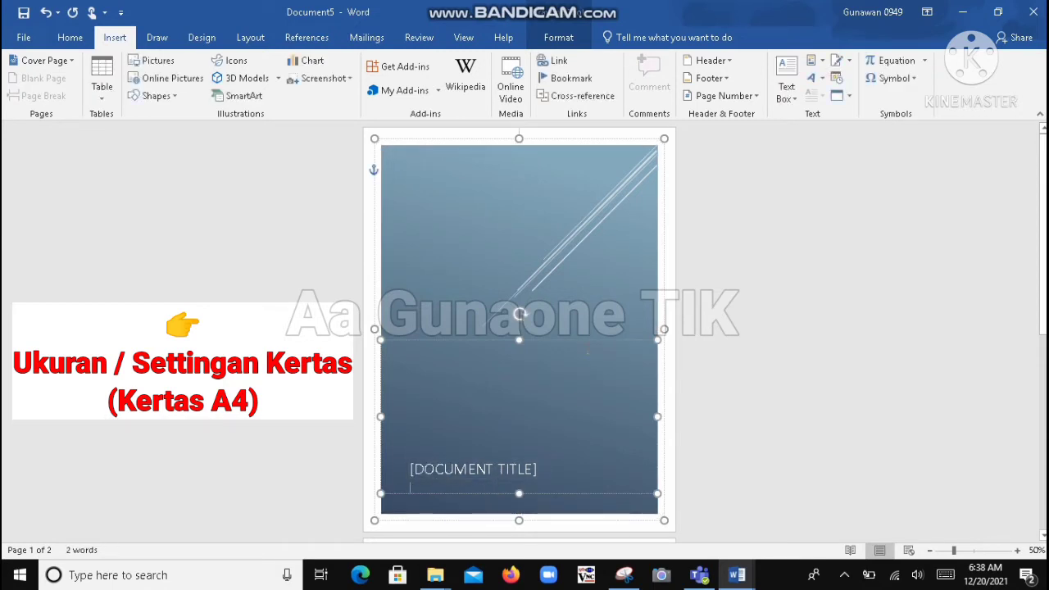
{"action": "left_click", "coordinate": [553, 264]}
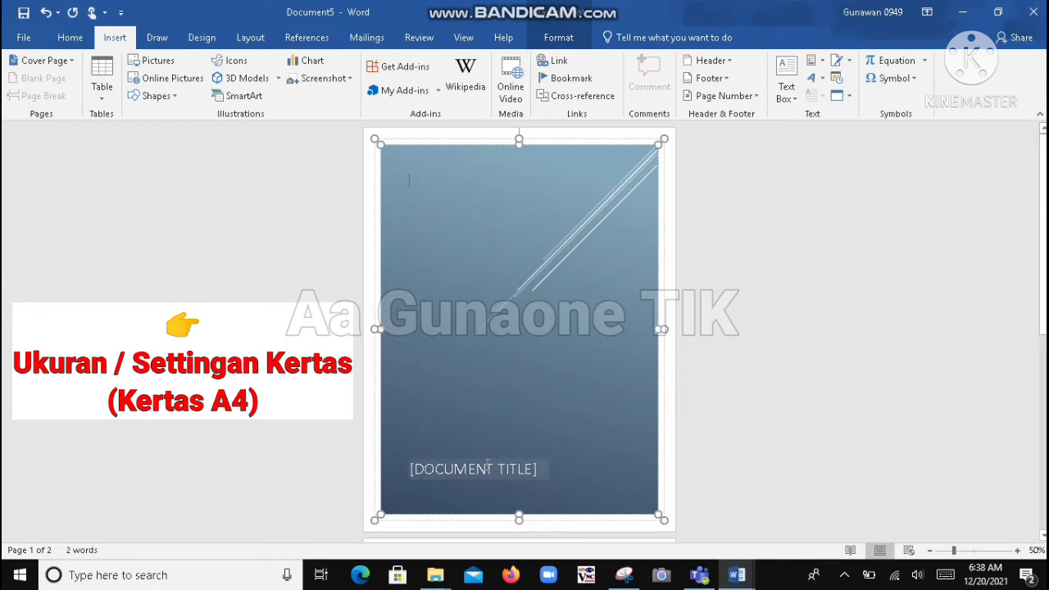
Delete the [DOCUMENT TITLE] placeholder, leaving only the blue-grey diagonal-line background.
{"action": "left_click", "coordinate": [488, 468]}
{"action": "key", "text": "Delete"}
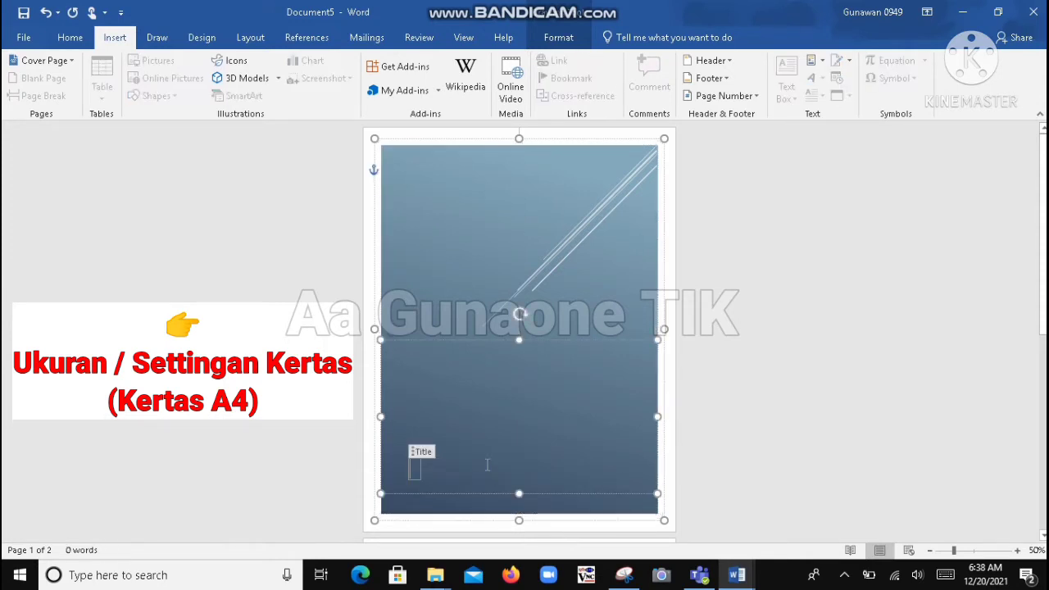
{"action": "left_click", "coordinate": [555, 254]}
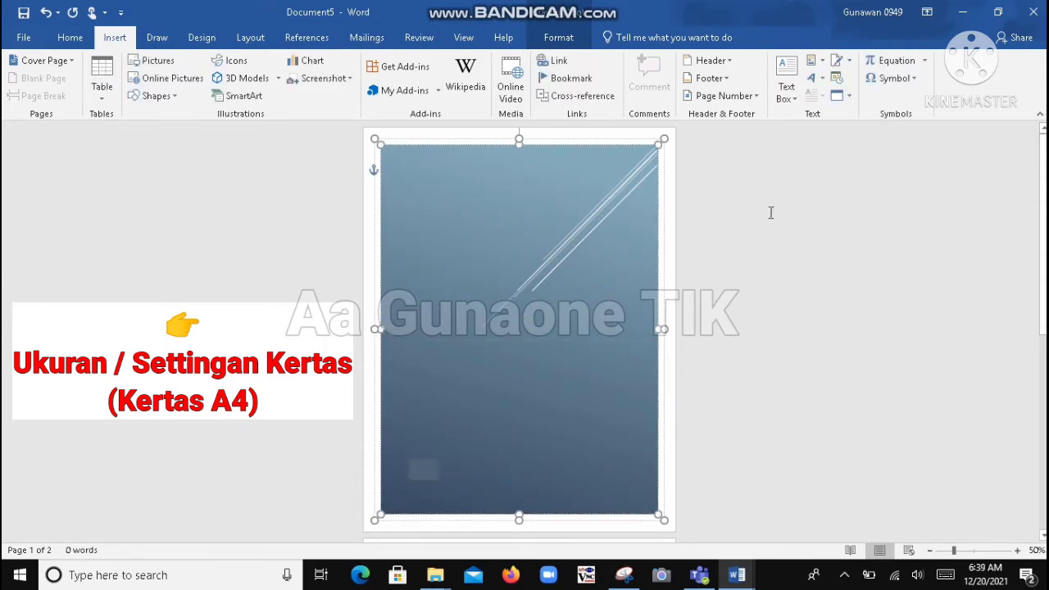
{"action": "left_click_drag", "start_coordinate": [1041, 226], "coordinate": [1040, 221]}
{"action": "left_click", "coordinate": [424, 469]}
{"action": "left_click", "coordinate": [409, 180]}
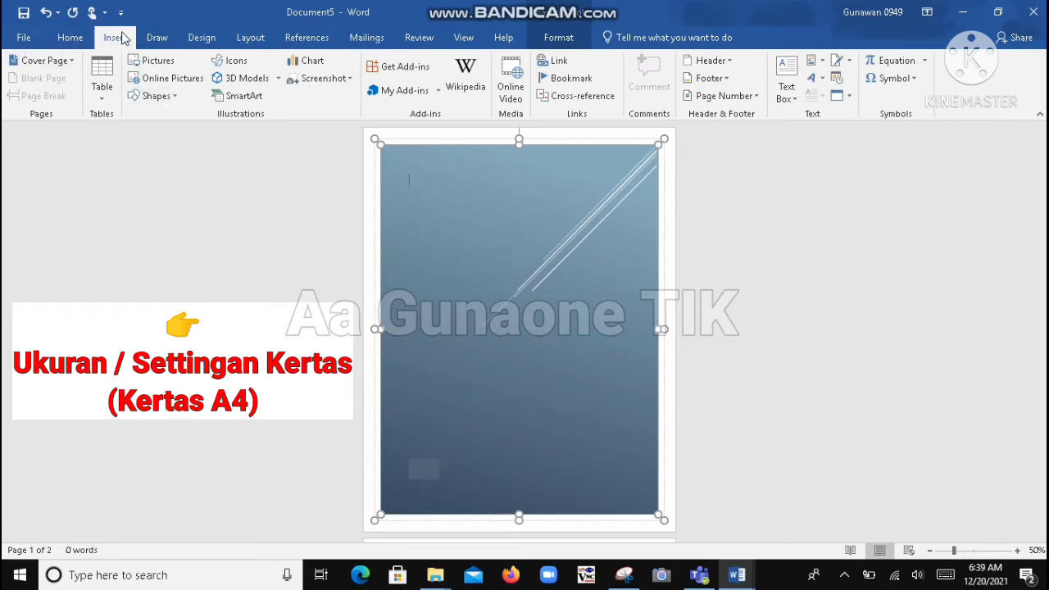
Insert the KALENDER 2022 image from its folder onto the blue page and try moving it down.
{"action": "left_click", "coordinate": [162, 66]}
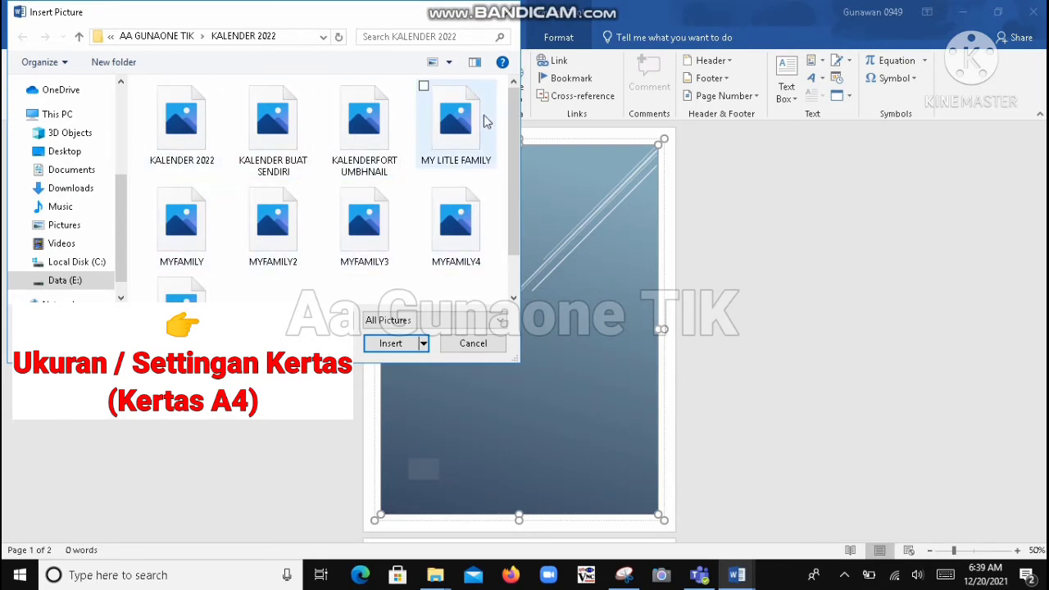
{"action": "mouse_move", "coordinate": [513, 136]}
{"action": "left_mouse_down"}
{"action": "mouse_move", "coordinate": [527, 208]}
{"action": "mouse_move", "coordinate": [526, 155]}
{"action": "left_mouse_up"}
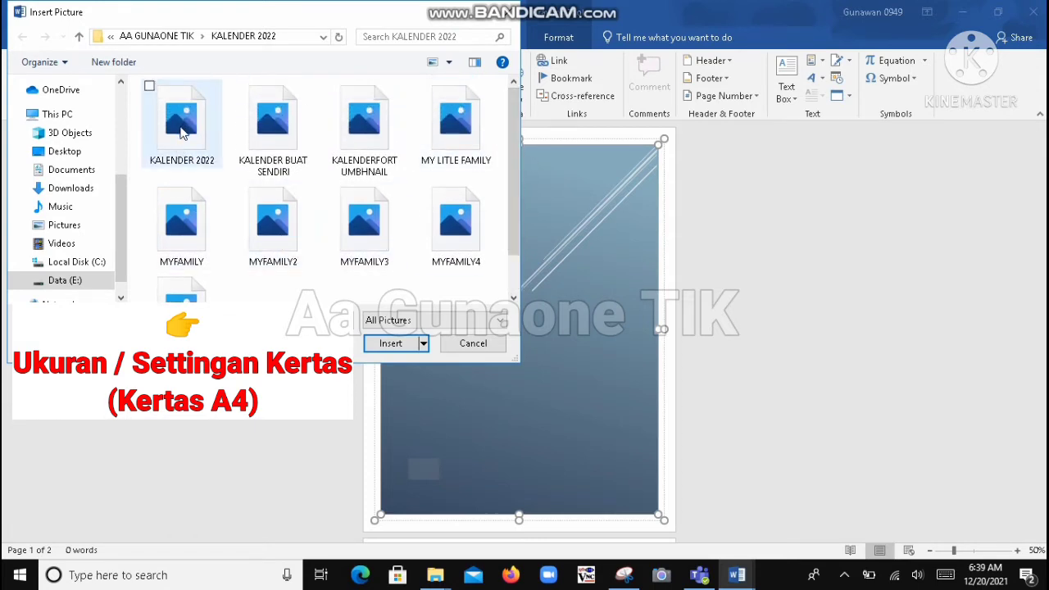
{"action": "left_click", "coordinate": [181, 134]}
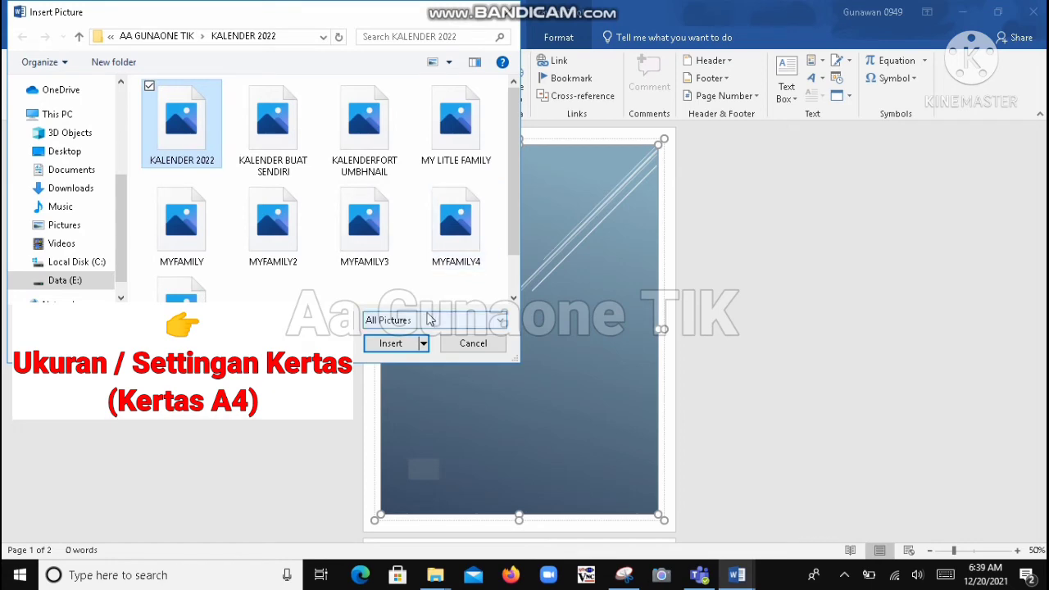
{"action": "left_click", "coordinate": [393, 349]}
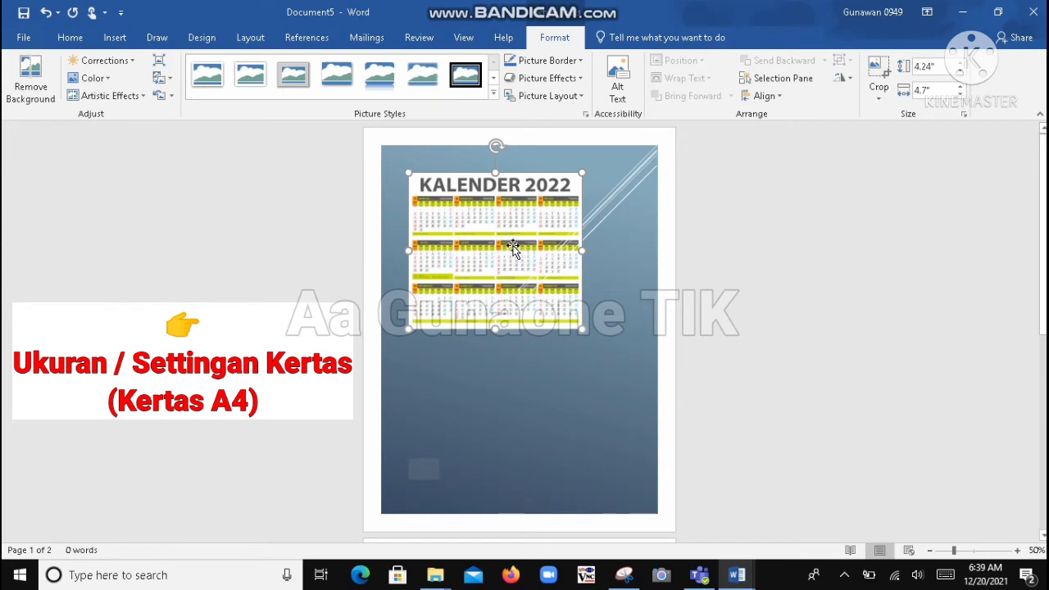
{"action": "left_click_drag", "start_coordinate": [512, 247], "coordinate": [515, 350]}
{"action": "right_click", "coordinate": [514, 222]}
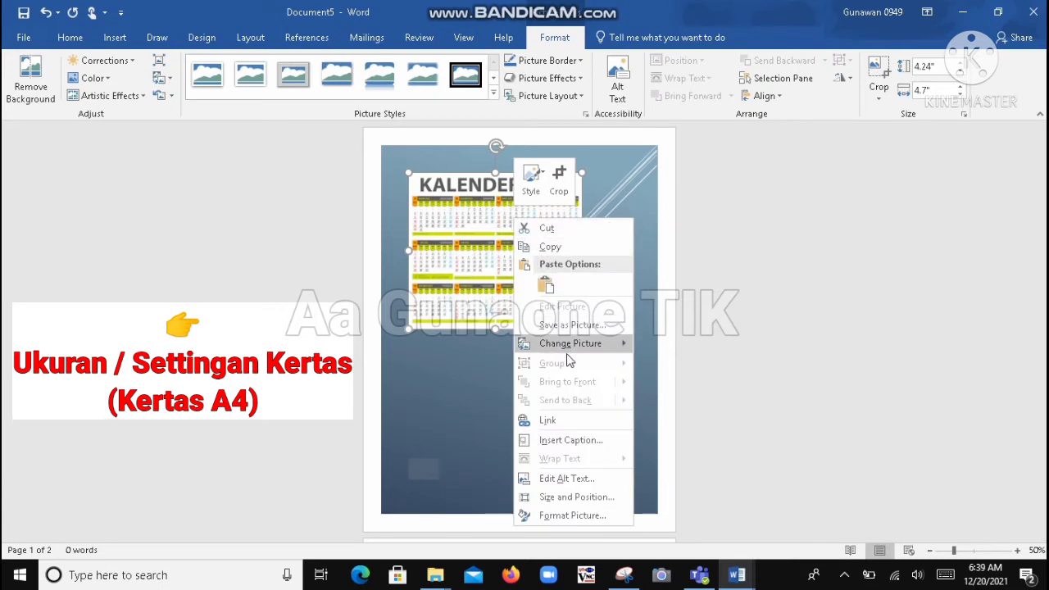
{"action": "mouse_move", "coordinate": [566, 345]}
{"action": "left_click", "coordinate": [592, 497]}
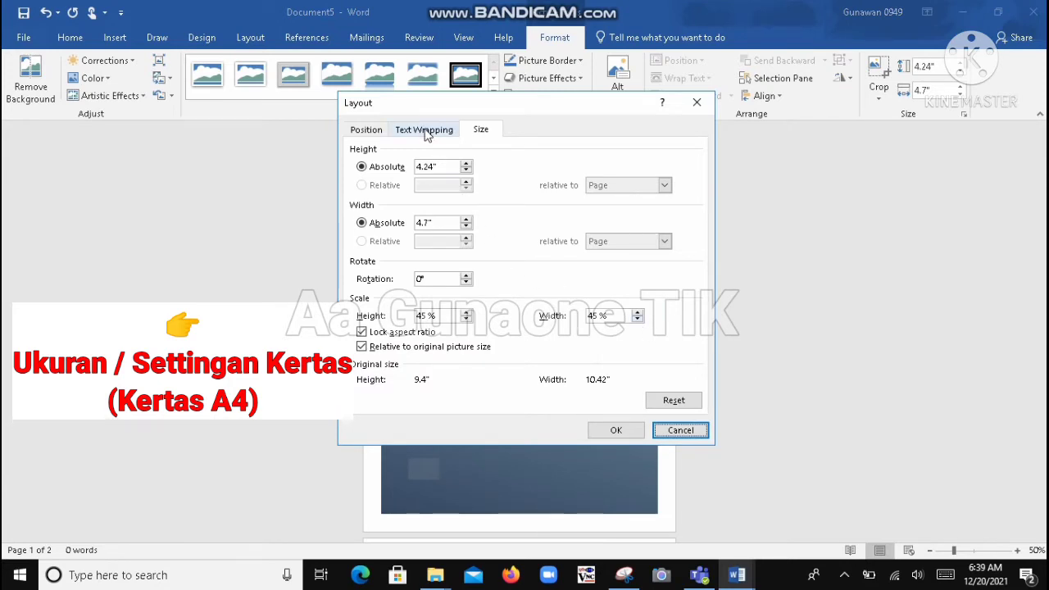
{"action": "left_click", "coordinate": [425, 130]}
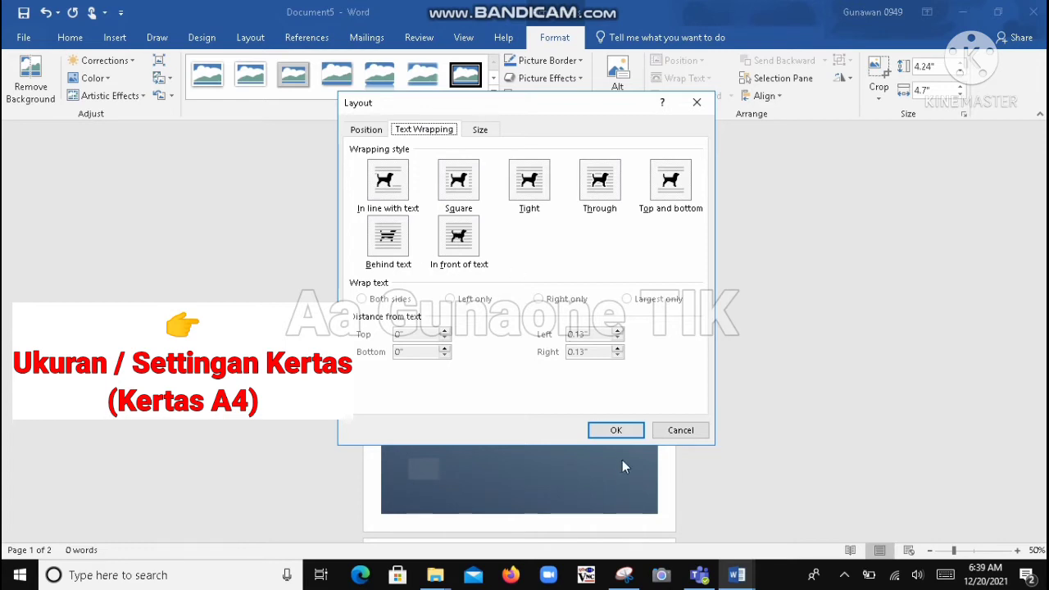
{"action": "left_click", "coordinate": [620, 433]}
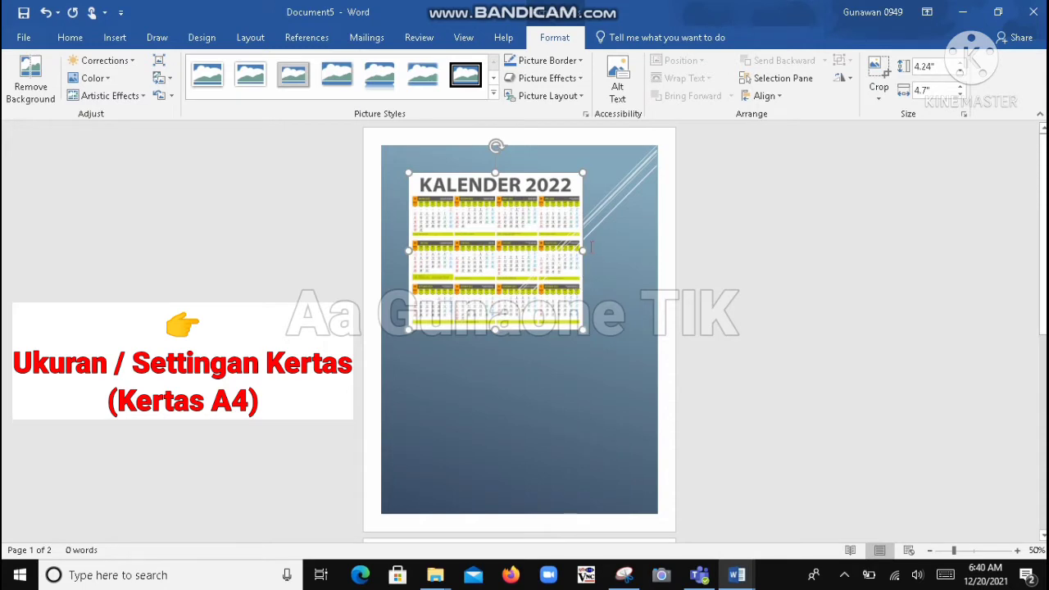
Stretch the calendar picture to 6.67 inches wide and slightly taller.
{"action": "left_click_drag", "start_coordinate": [582, 252], "coordinate": [636, 260]}
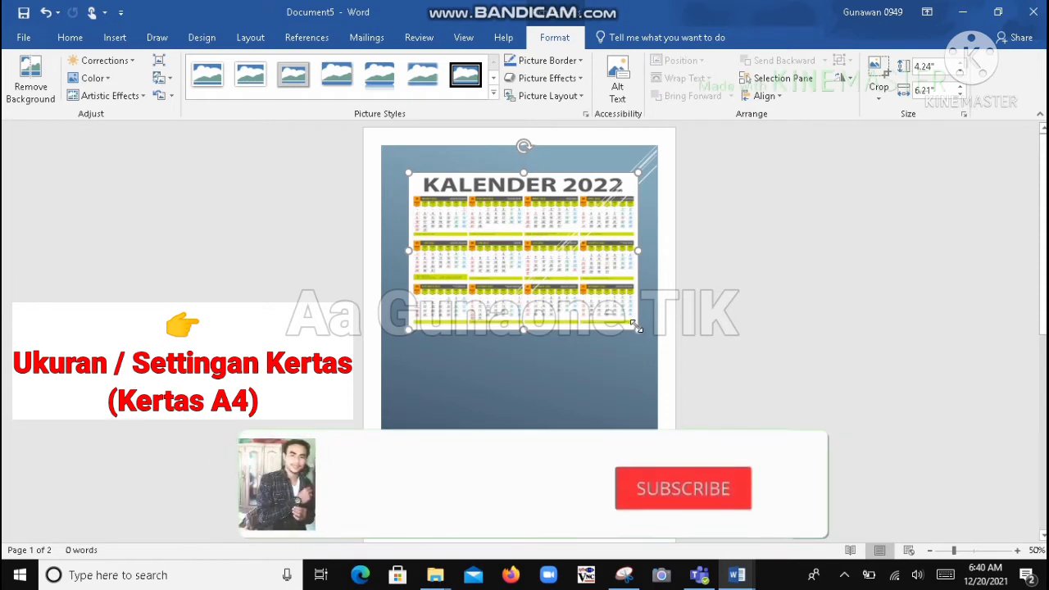
{"action": "left_click_drag", "start_coordinate": [523, 329], "coordinate": [522, 333]}
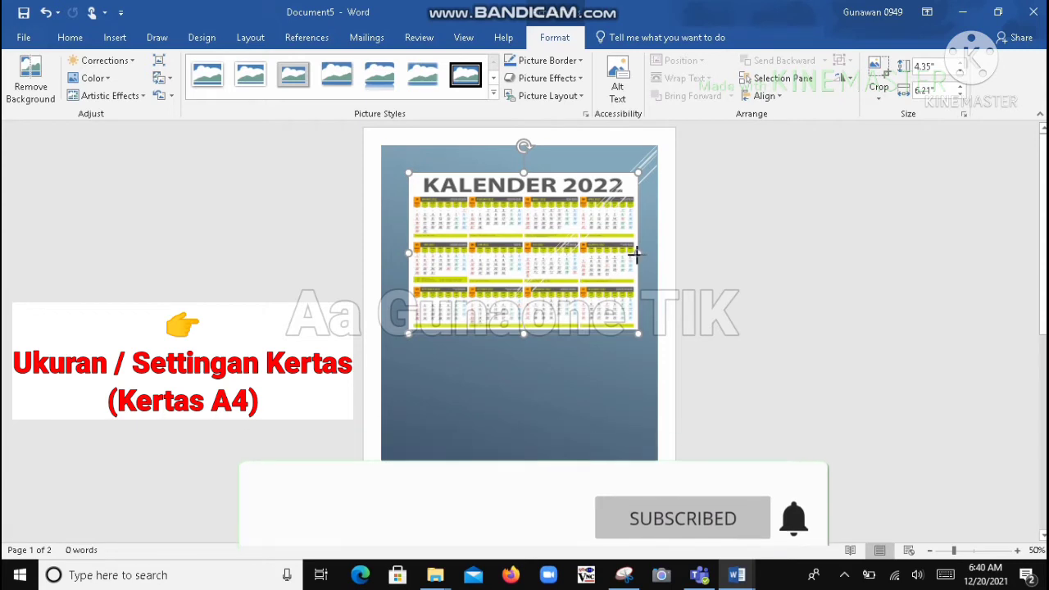
{"action": "left_click_drag", "start_coordinate": [636, 254], "coordinate": [643, 254]}
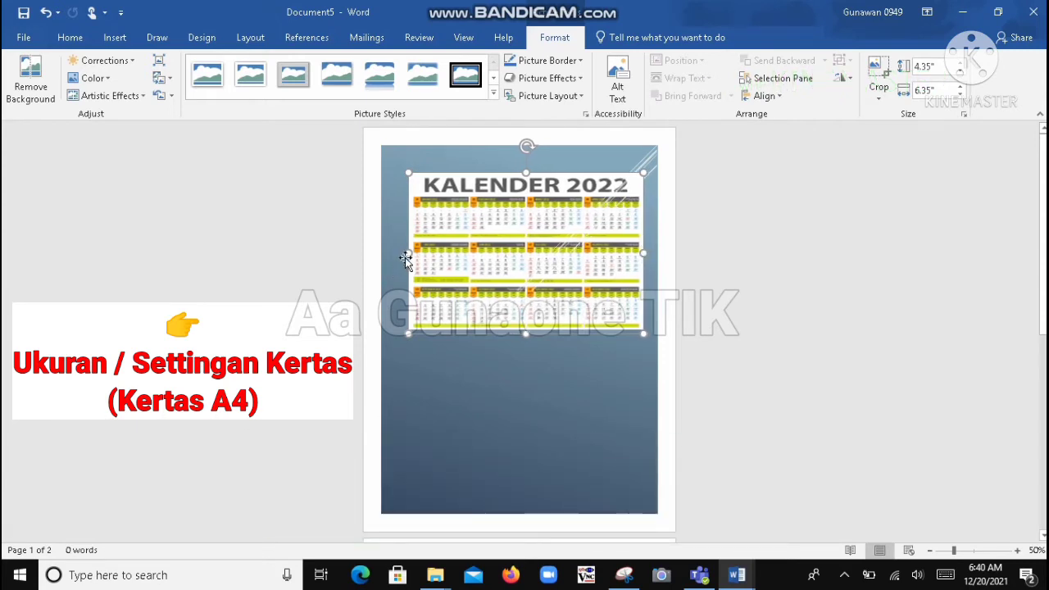
{"action": "left_click_drag", "start_coordinate": [406, 255], "coordinate": [394, 255]}
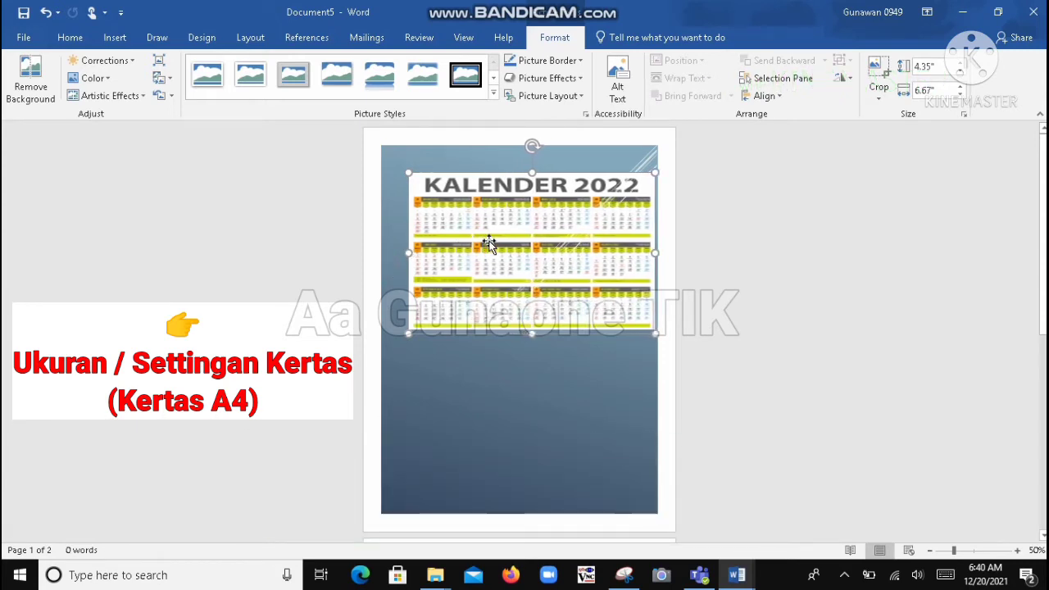
Reselect the calendar picture and try dragging it down the page.
{"action": "left_click", "coordinate": [458, 363]}
{"action": "left_click", "coordinate": [495, 308]}
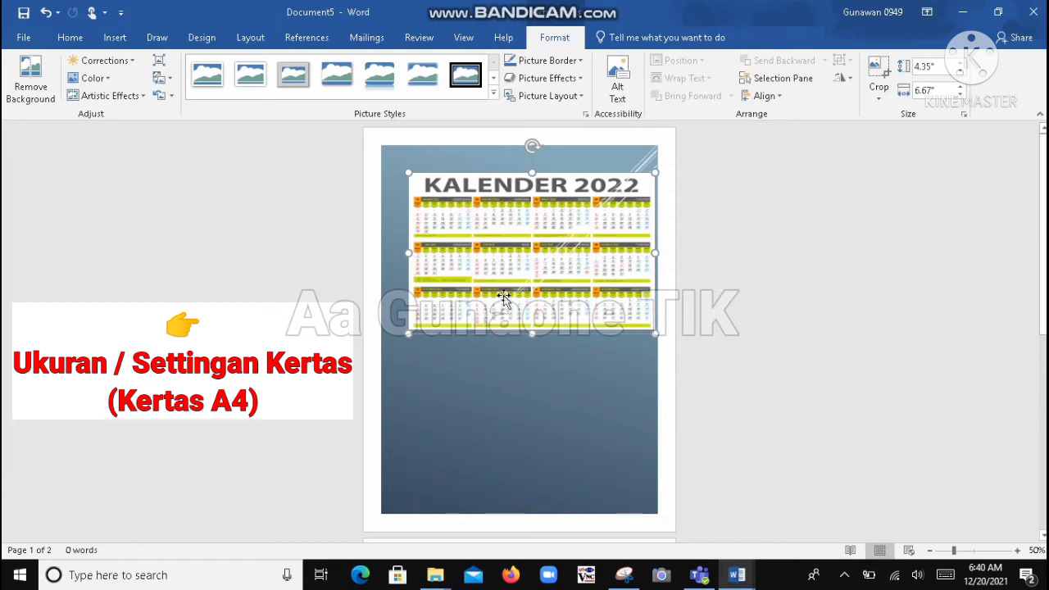
{"action": "left_click_drag", "start_coordinate": [510, 293], "coordinate": [506, 314]}
{"action": "left_click_drag", "start_coordinate": [508, 277], "coordinate": [476, 435]}
{"action": "right_click", "coordinate": [566, 219]}
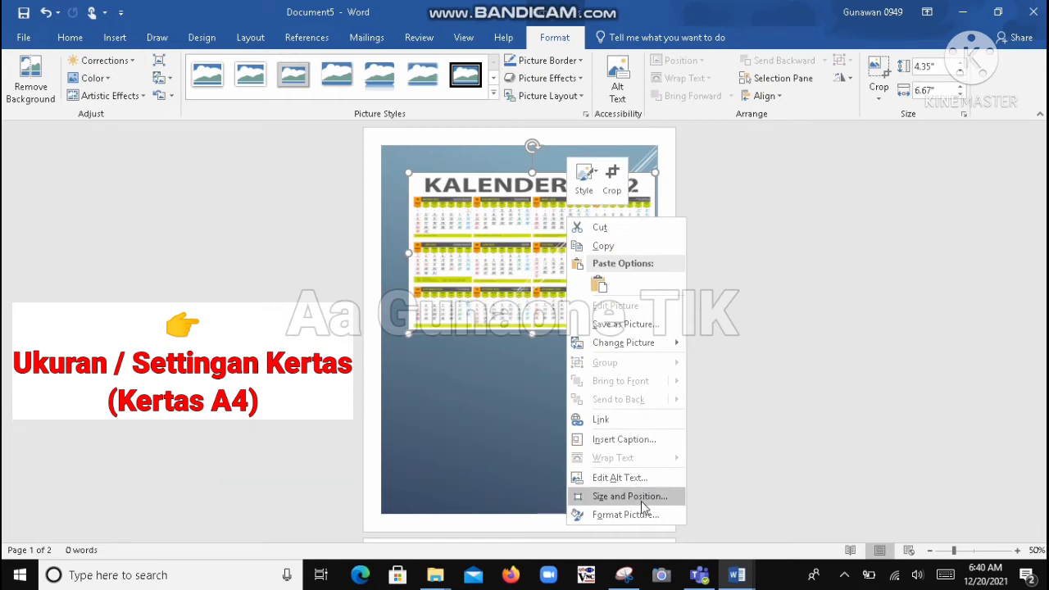
{"action": "left_click", "coordinate": [640, 501]}
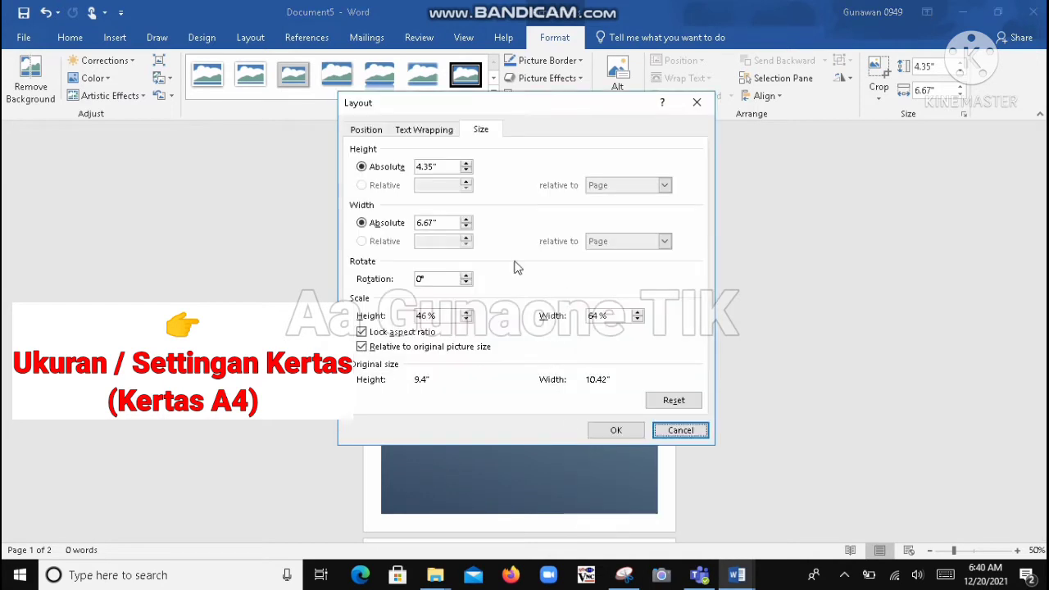
{"action": "left_click", "coordinate": [366, 130]}
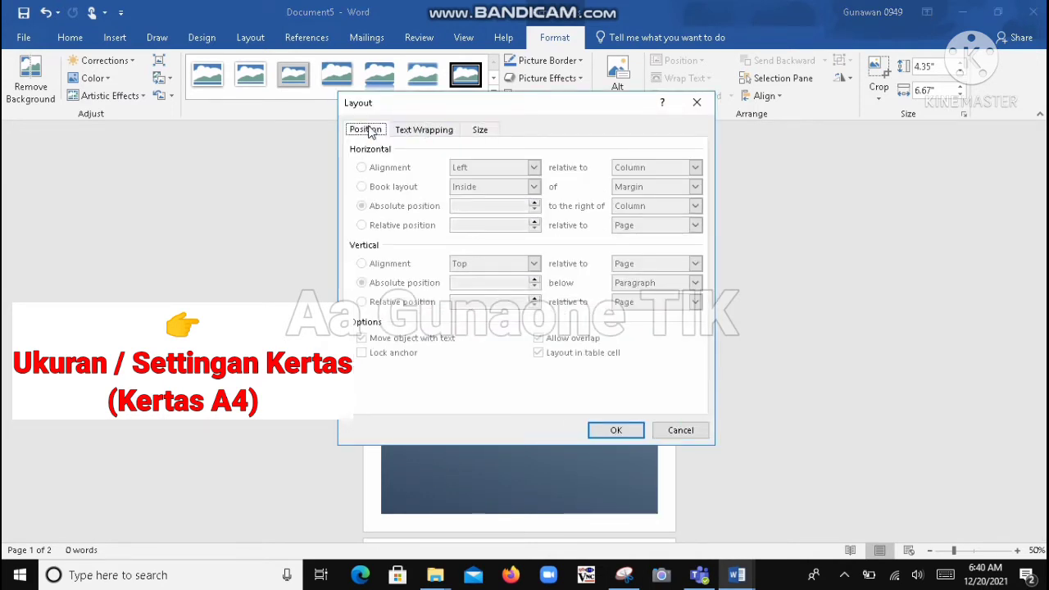
{"action": "left_click", "coordinate": [417, 131]}
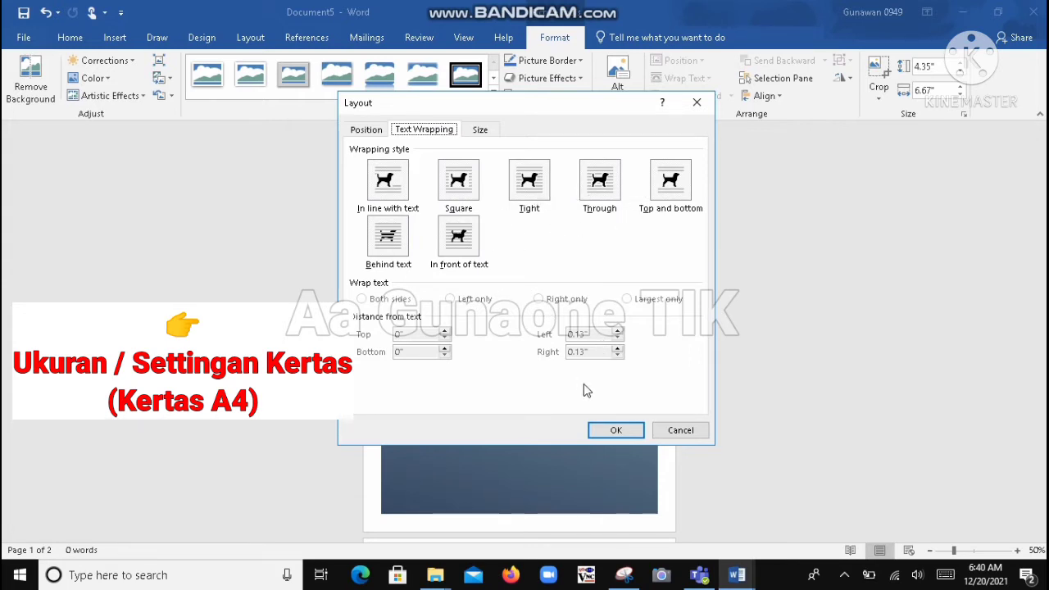
{"action": "left_click", "coordinate": [613, 429]}
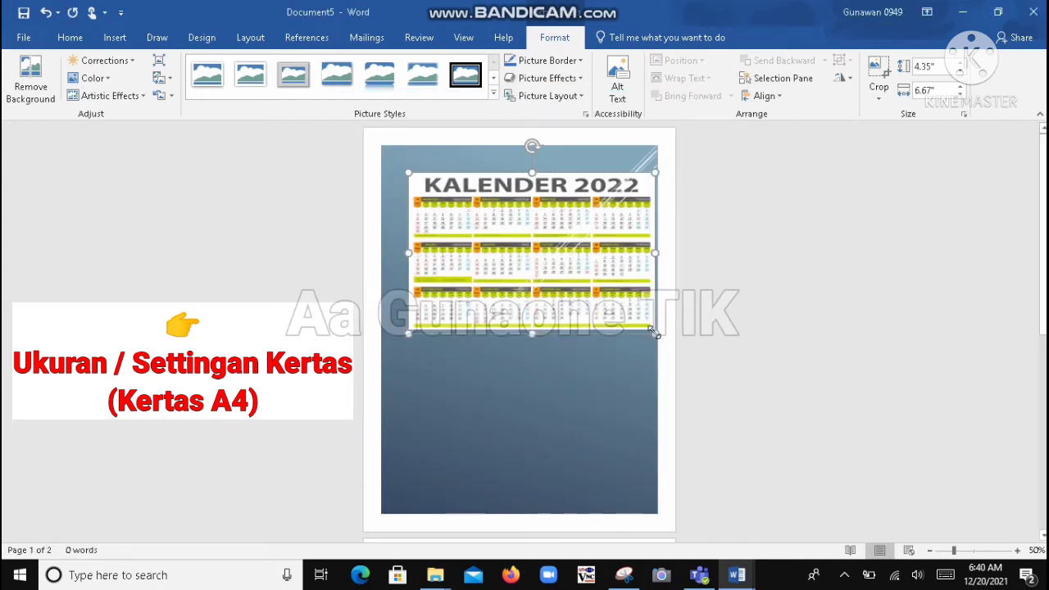
Slightly resize the calendar and drop it into the lower half of the blue page.
{"action": "left_click_drag", "start_coordinate": [653, 332], "coordinate": [613, 307]}
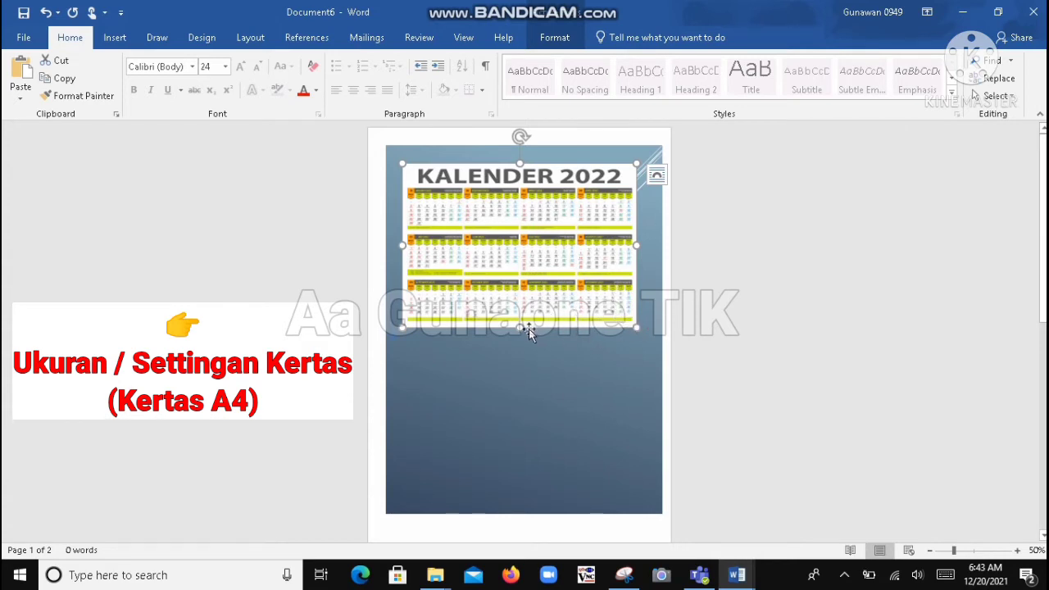
{"action": "left_click_drag", "start_coordinate": [519, 323], "coordinate": [520, 315]}
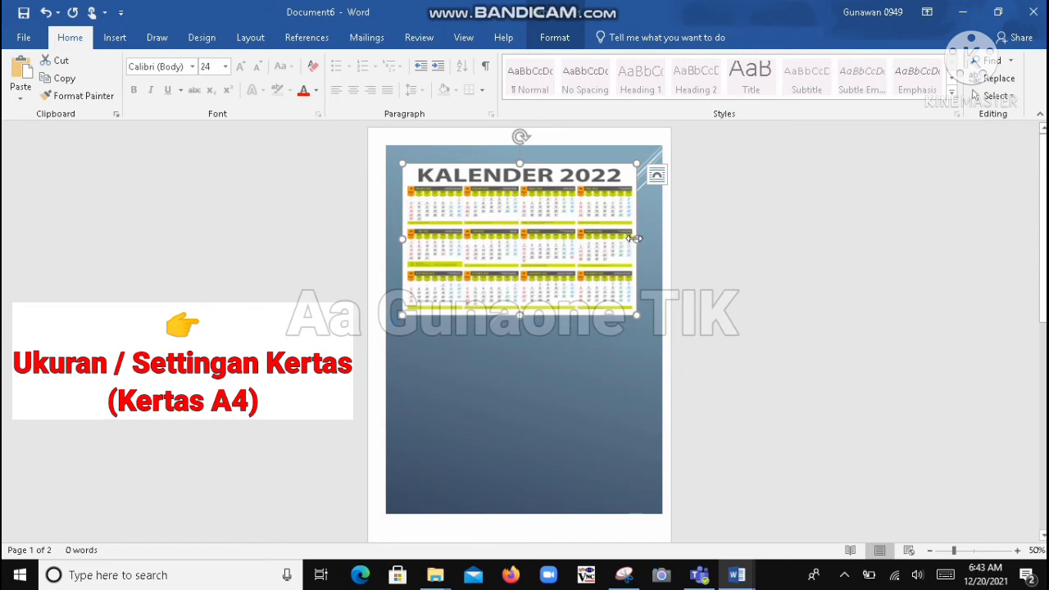
{"action": "left_click_drag", "start_coordinate": [636, 239], "coordinate": [645, 239]}
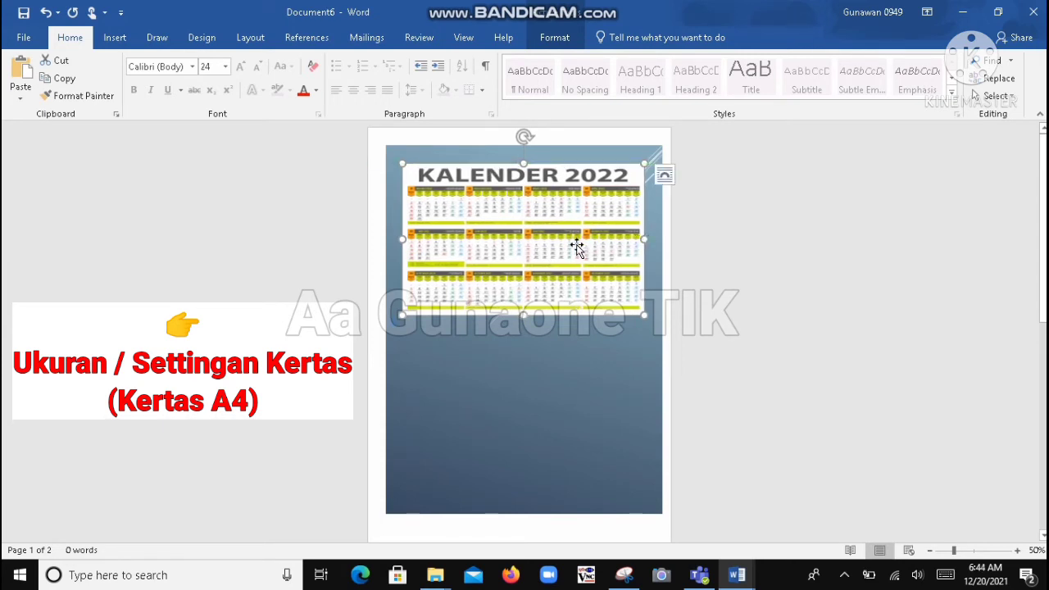
{"action": "left_click_drag", "start_coordinate": [576, 246], "coordinate": [580, 383]}
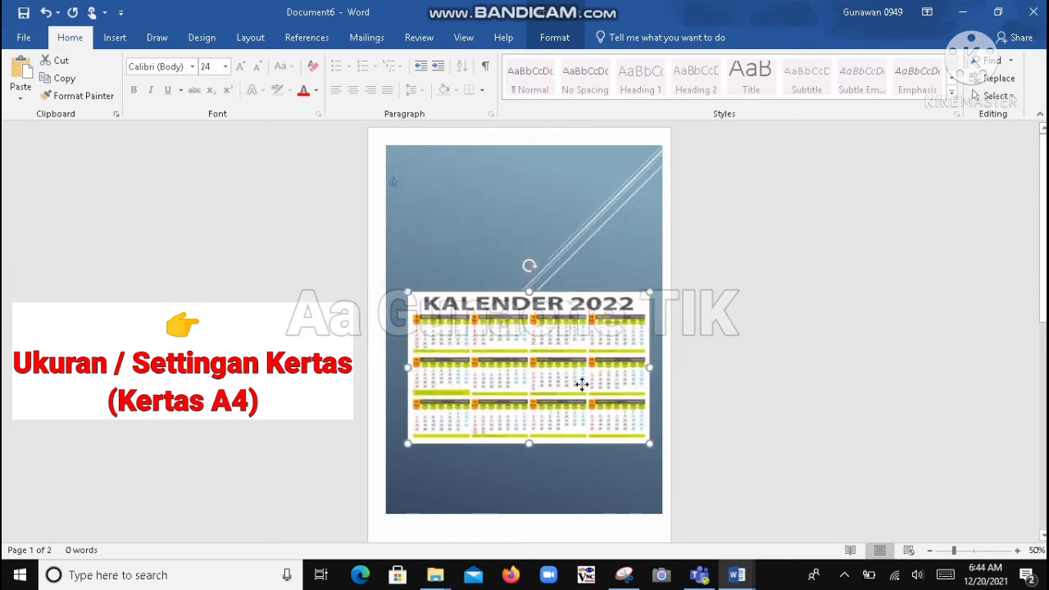
{"action": "left_click_drag", "start_coordinate": [581, 384], "coordinate": [575, 410]}
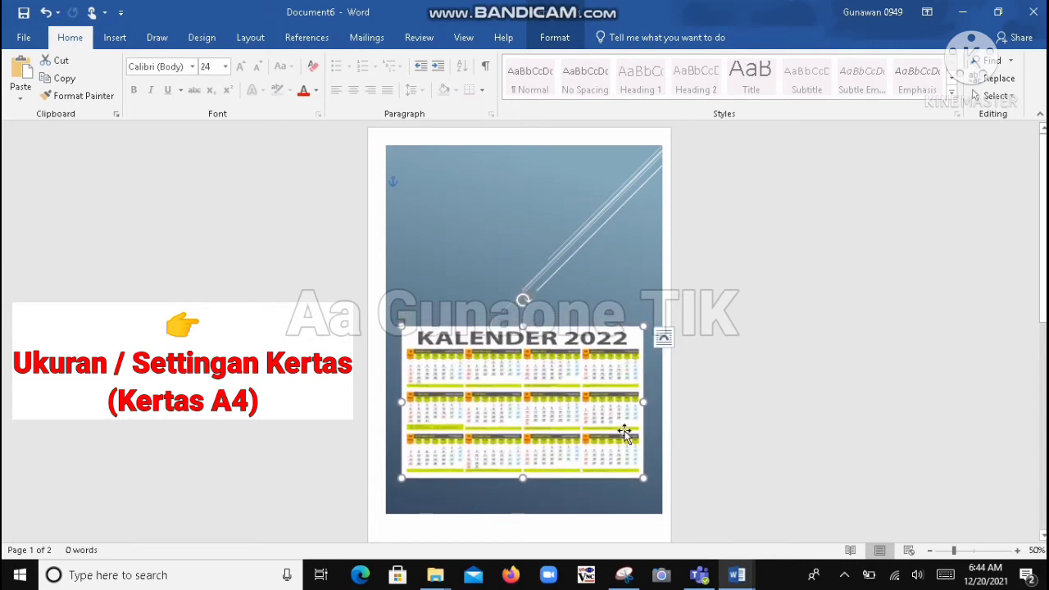
{"action": "key", "text": "Down"}
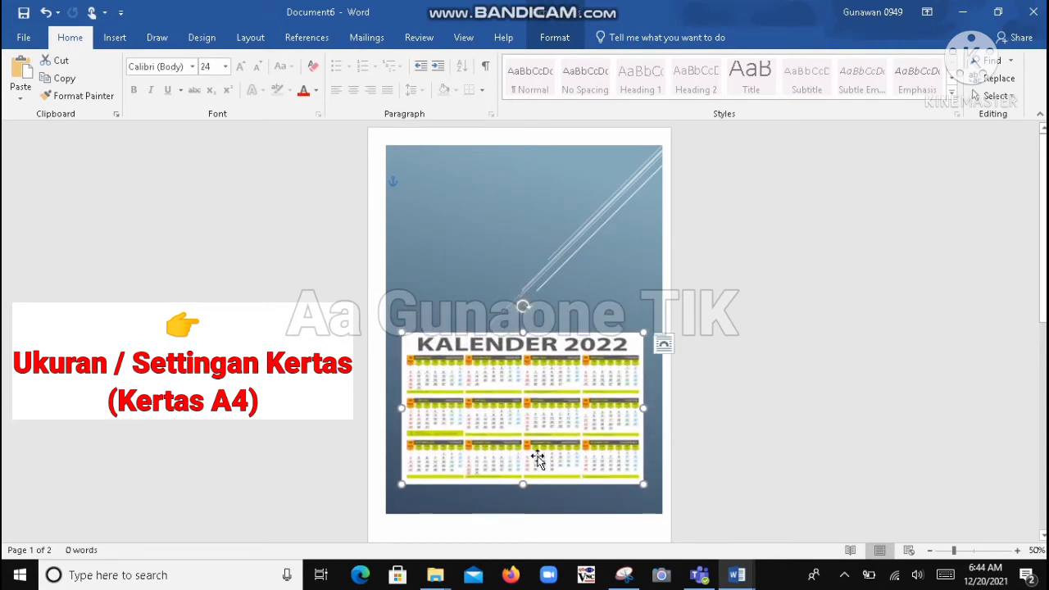
{"action": "left_click", "coordinate": [554, 275]}
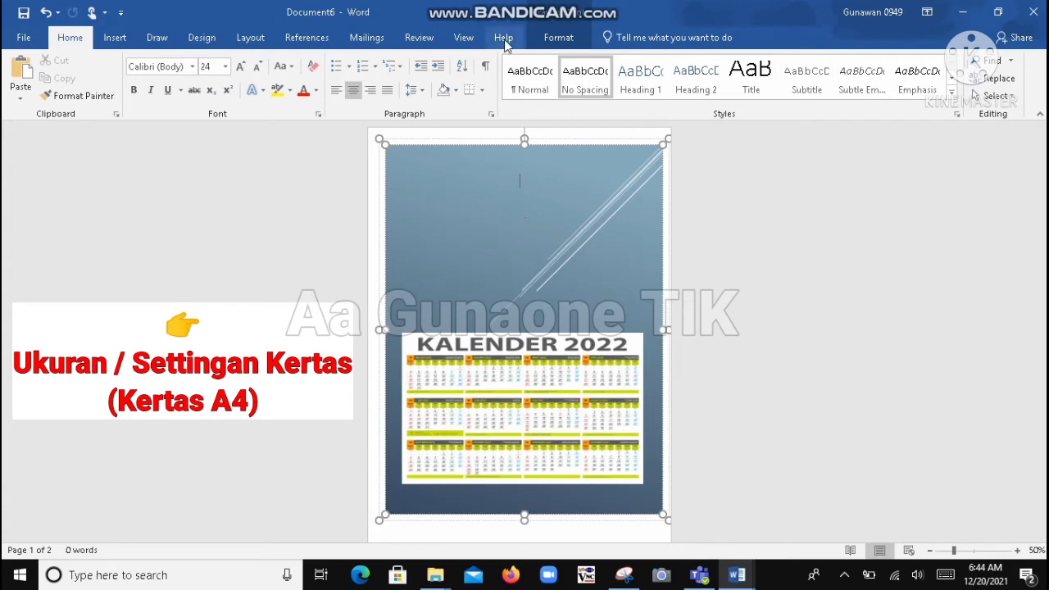
Insert the MYFAMILY image, then undo the accidentally inserted screenshot.
{"action": "left_click", "coordinate": [120, 47]}
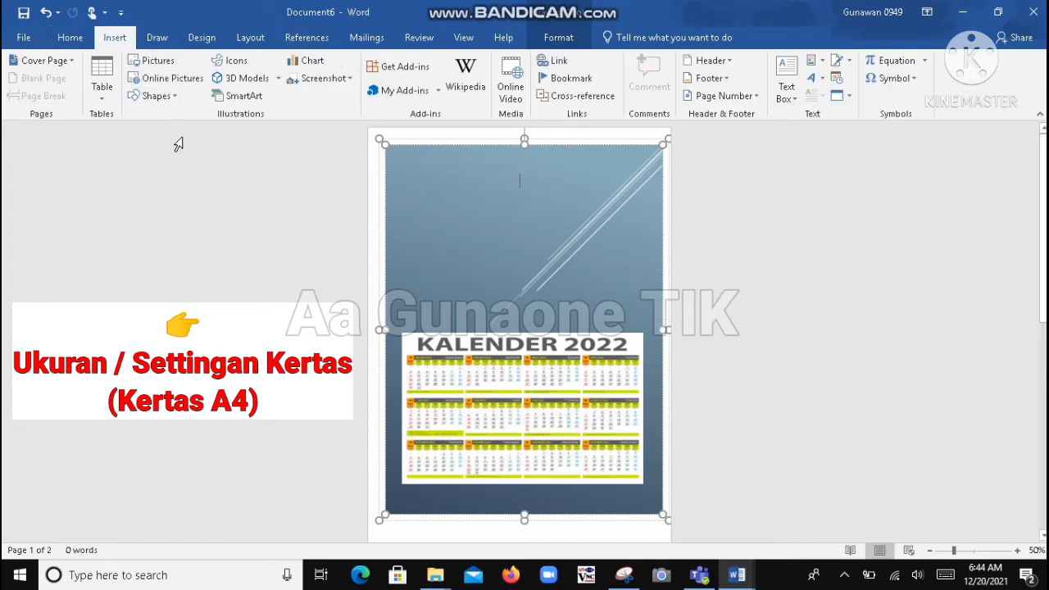
{"action": "left_click", "coordinate": [150, 63]}
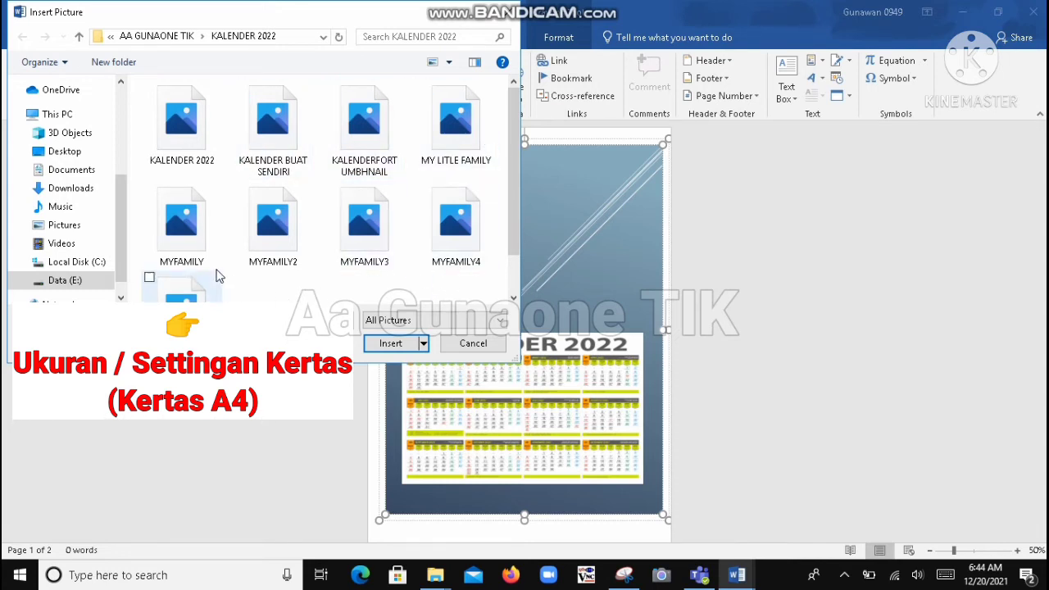
{"action": "left_click", "coordinate": [196, 243]}
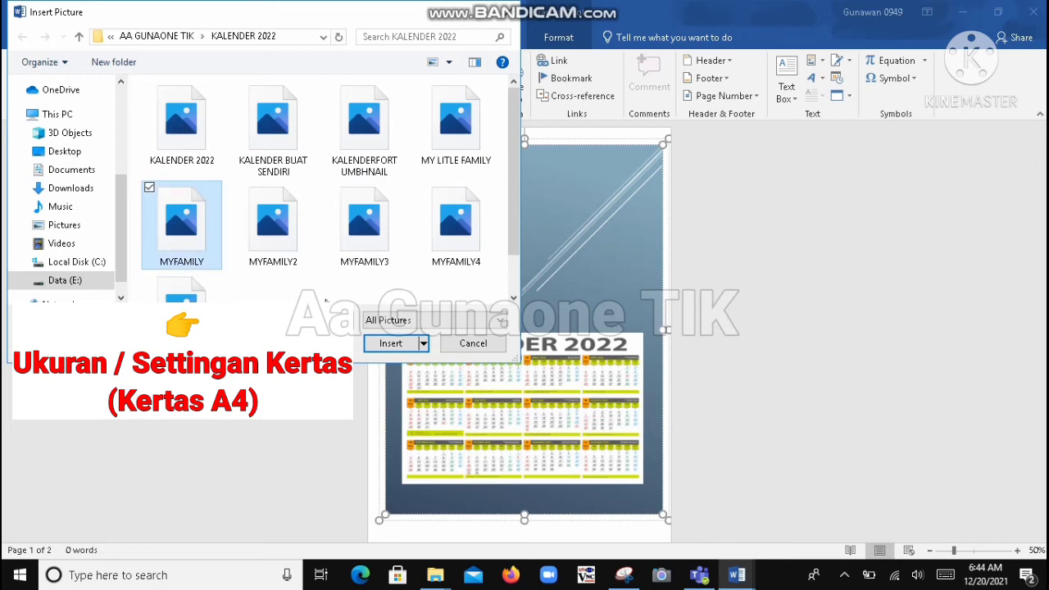
{"action": "left_click", "coordinate": [390, 344]}
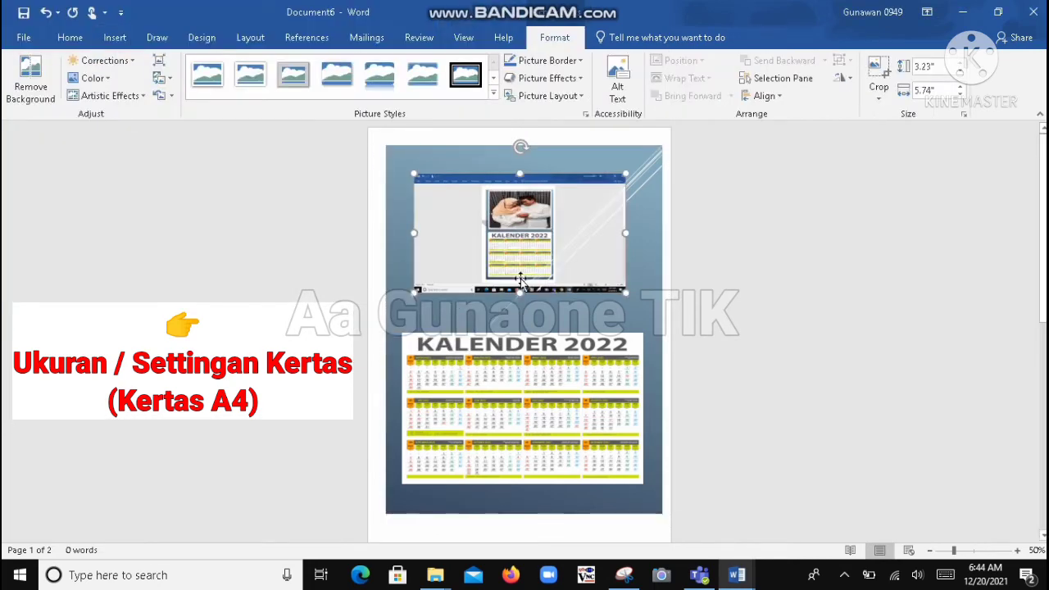
{"action": "key", "text": "ctrl+z"}
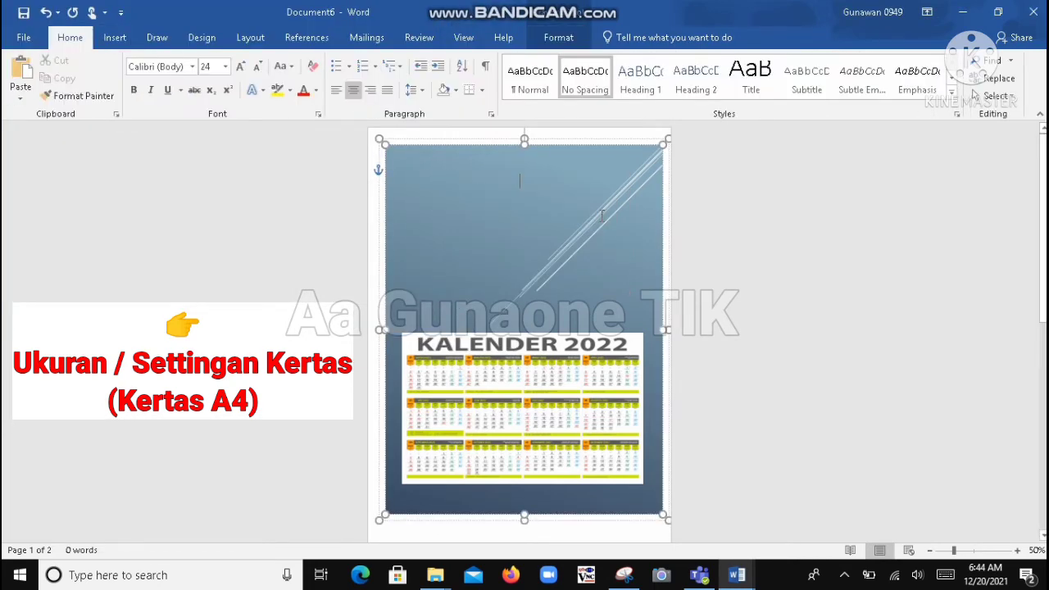
Insert the MY LITLE FAMILY photo from the KALENDER 2022 folder.
{"action": "left_click", "coordinate": [117, 39]}
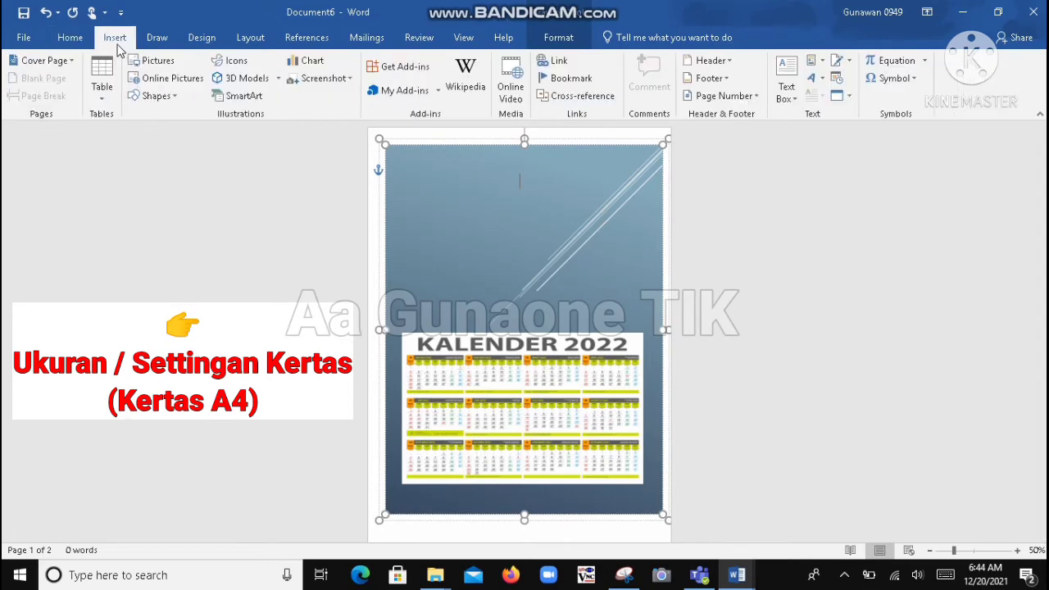
{"action": "left_click", "coordinate": [152, 64]}
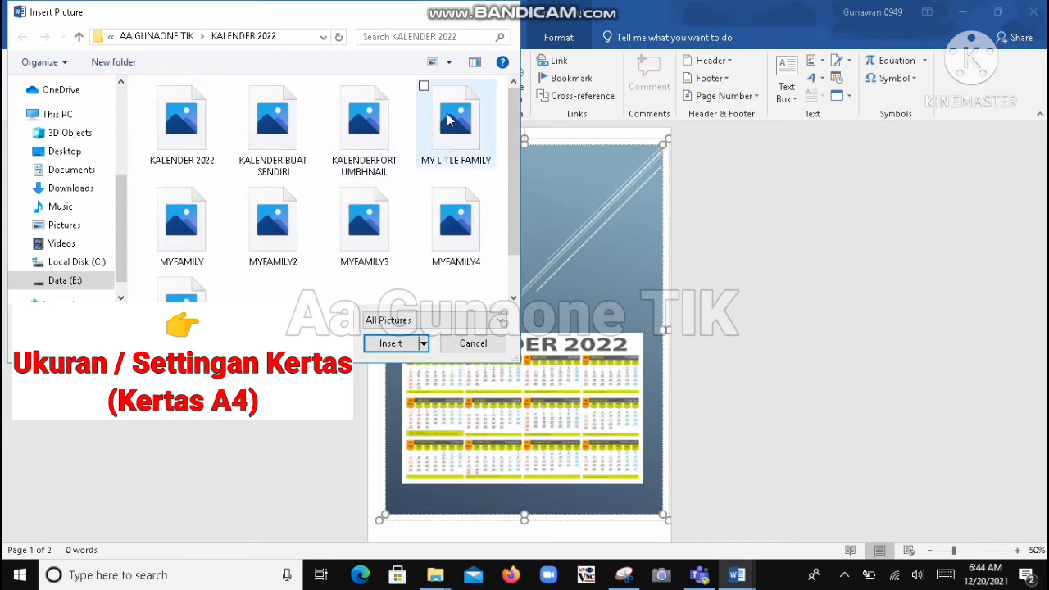
{"action": "left_click", "coordinate": [451, 123]}
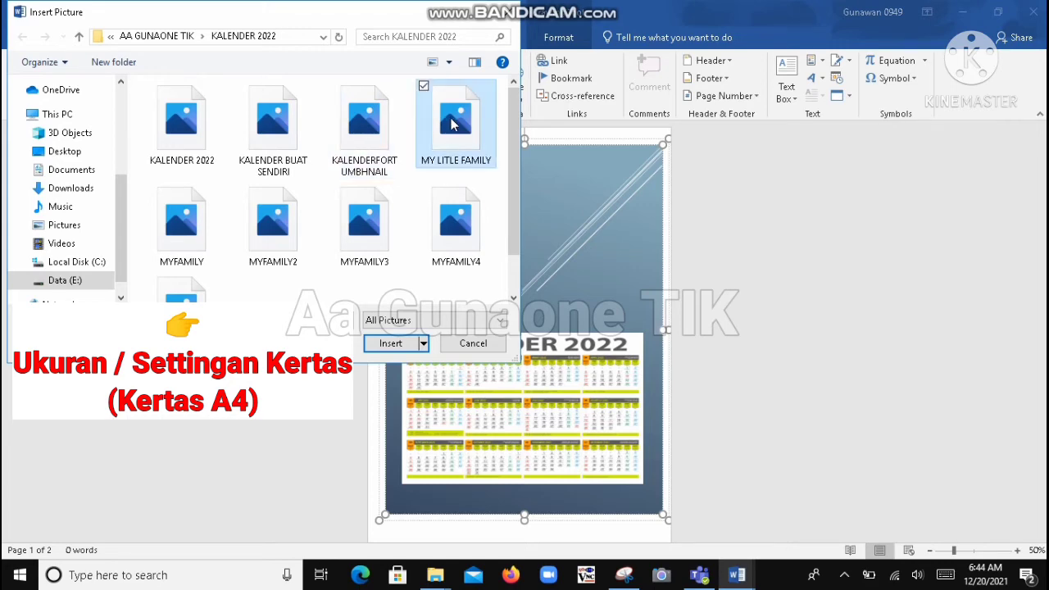
{"action": "left_click", "coordinate": [401, 348]}
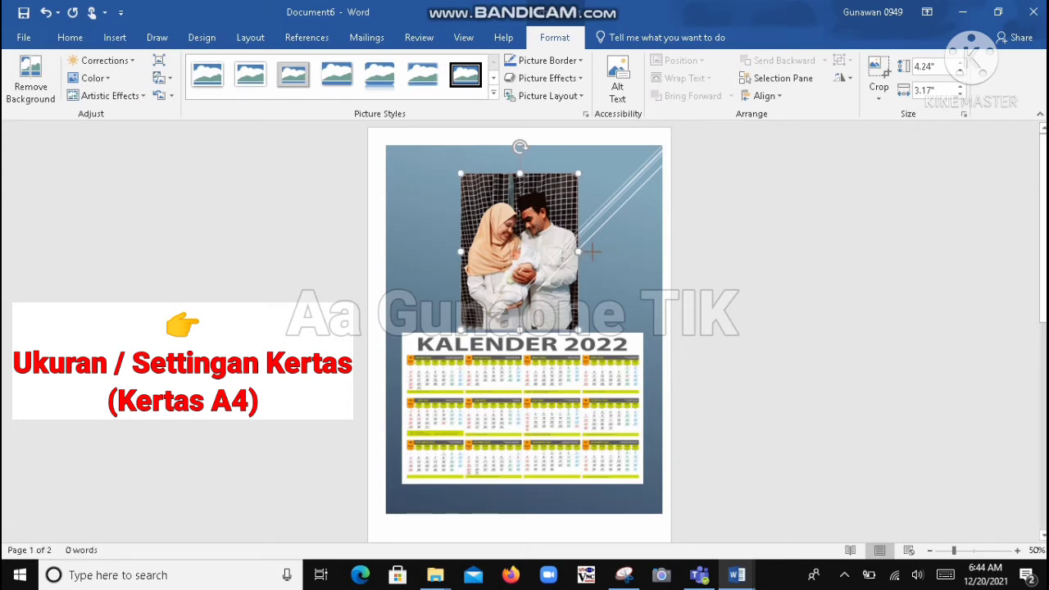
Resize the family photo to about 3.41 × 5.87 inches, nudging the calendar's top edge.
{"action": "left_click_drag", "start_coordinate": [593, 251], "coordinate": [684, 257]}
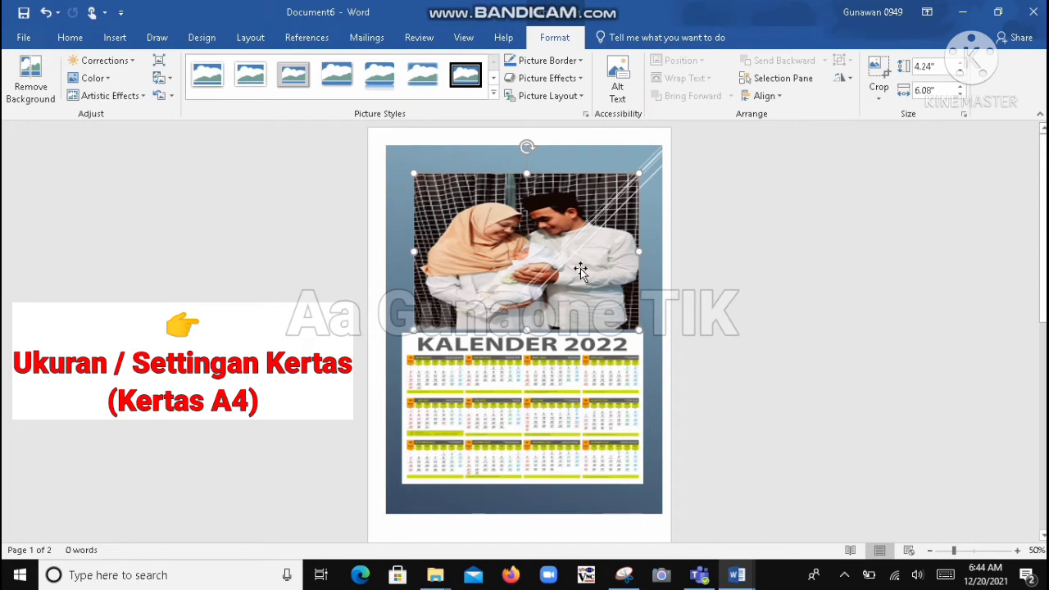
{"action": "left_click", "coordinate": [586, 163]}
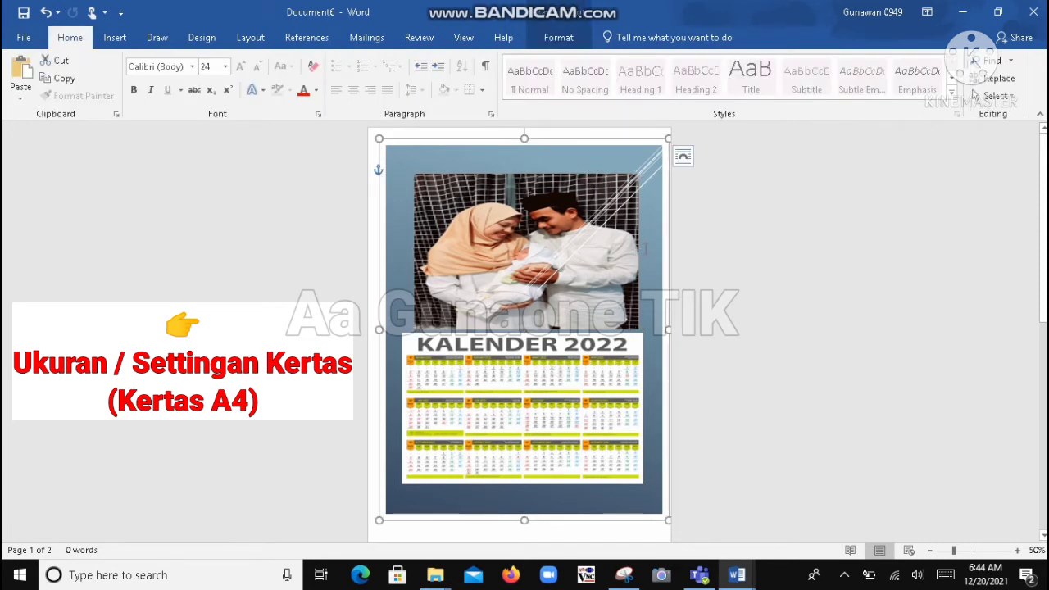
{"action": "left_click", "coordinate": [623, 199]}
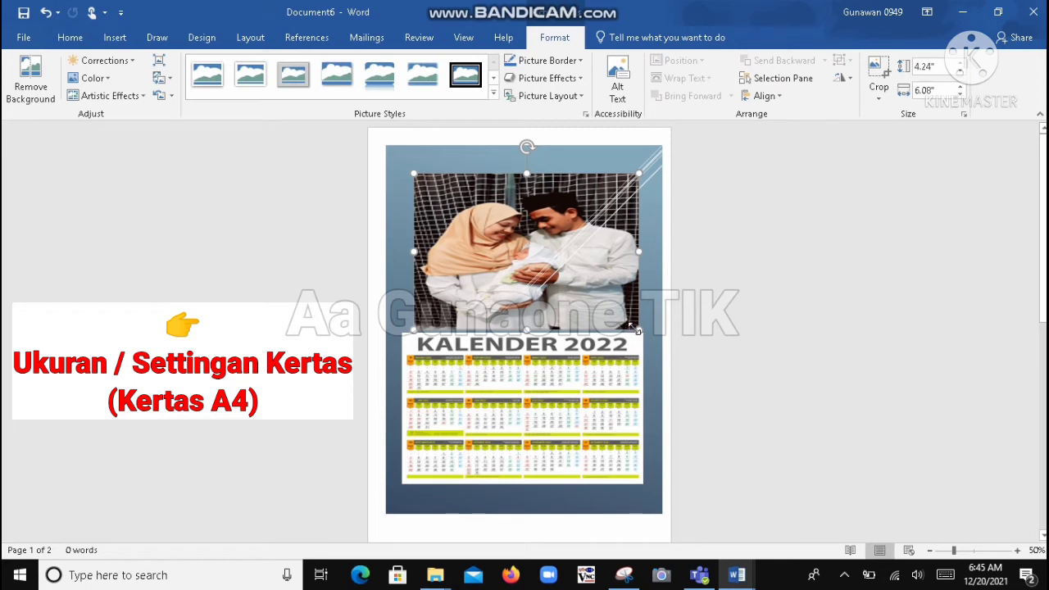
{"action": "left_click_drag", "start_coordinate": [637, 329], "coordinate": [611, 304]}
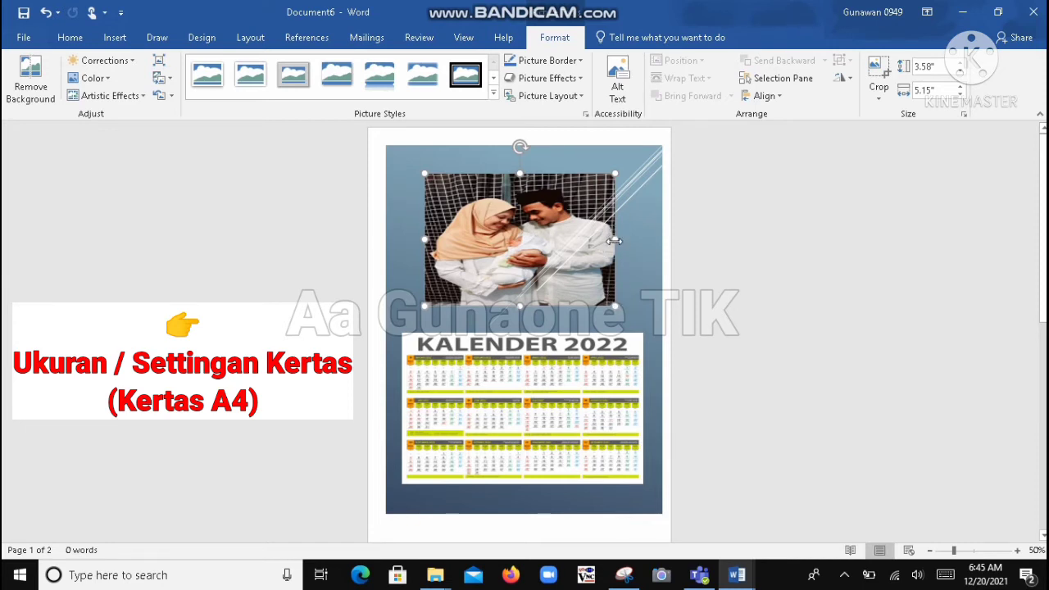
{"action": "left_click_drag", "start_coordinate": [614, 240], "coordinate": [642, 240]}
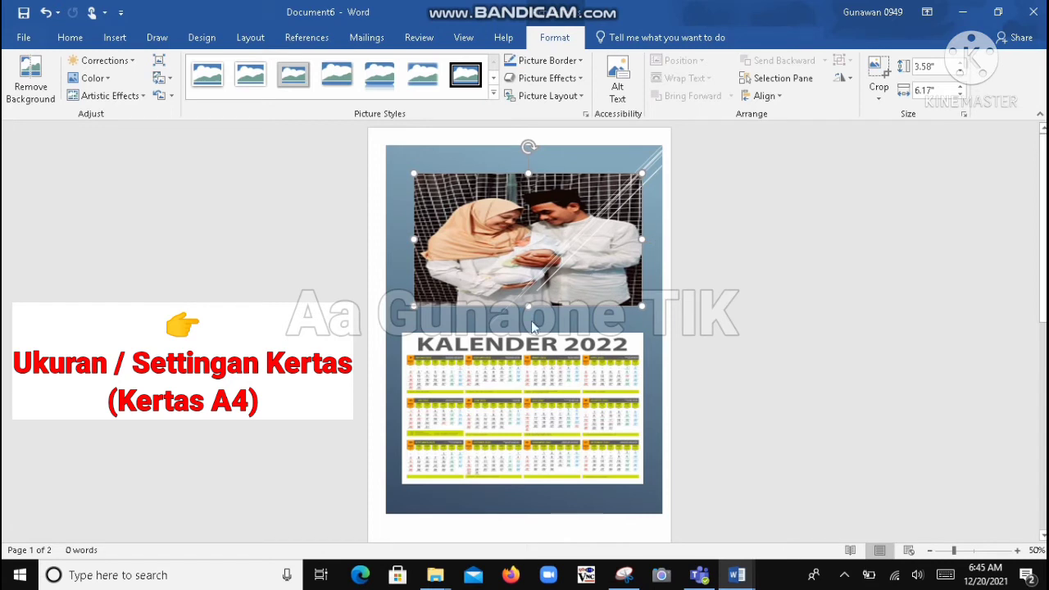
{"action": "left_click", "coordinate": [532, 373]}
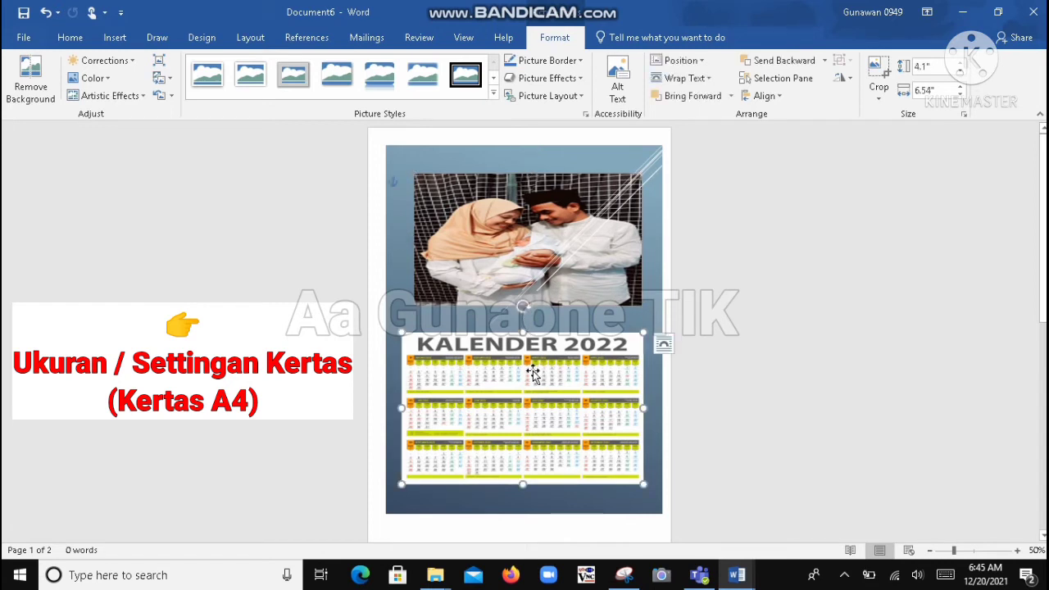
{"action": "left_click_drag", "start_coordinate": [523, 333], "coordinate": [523, 327]}
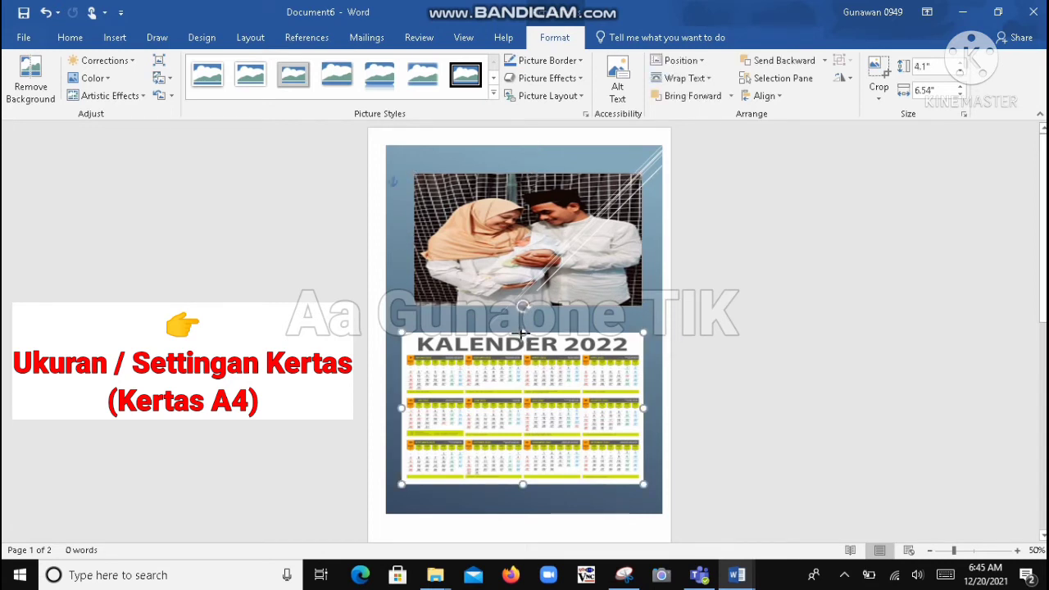
{"action": "left_click", "coordinate": [508, 262]}
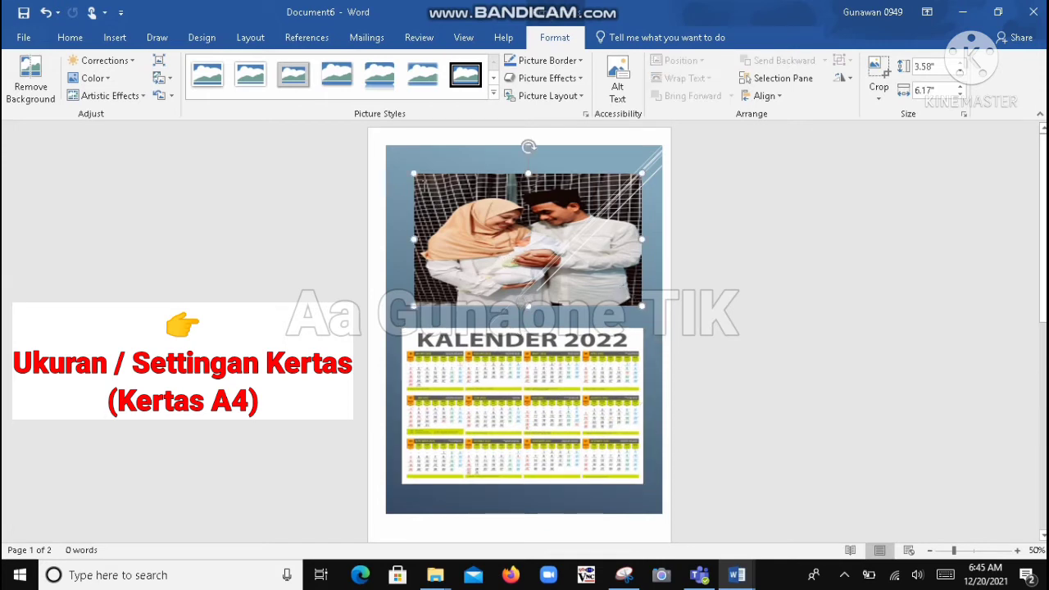
{"action": "left_click_drag", "start_coordinate": [411, 175], "coordinate": [398, 164]}
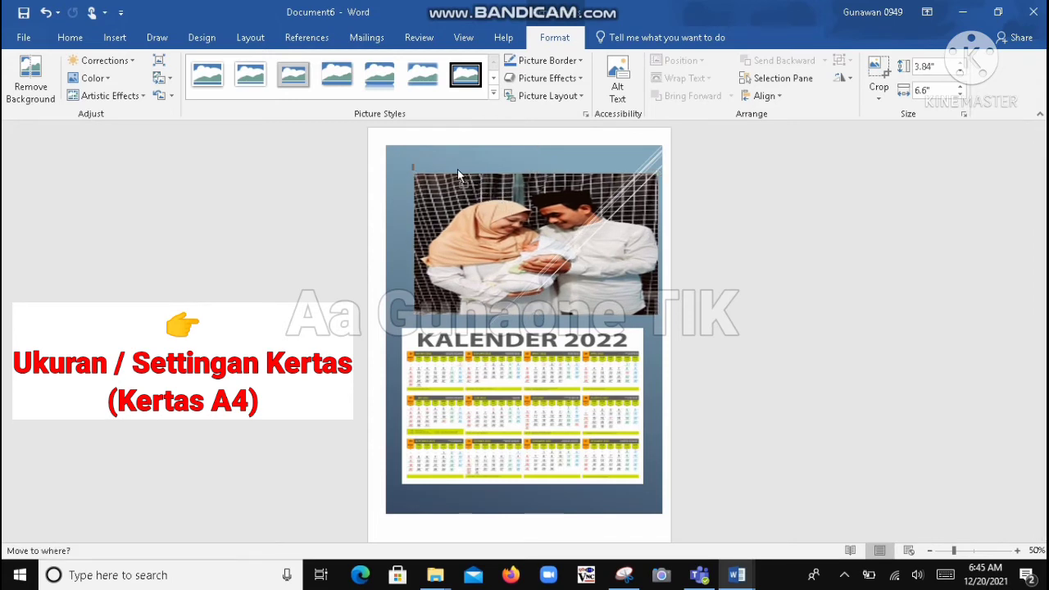
Set the family photo's text wrapping to In front of text.
{"action": "right_click", "coordinate": [488, 200]}
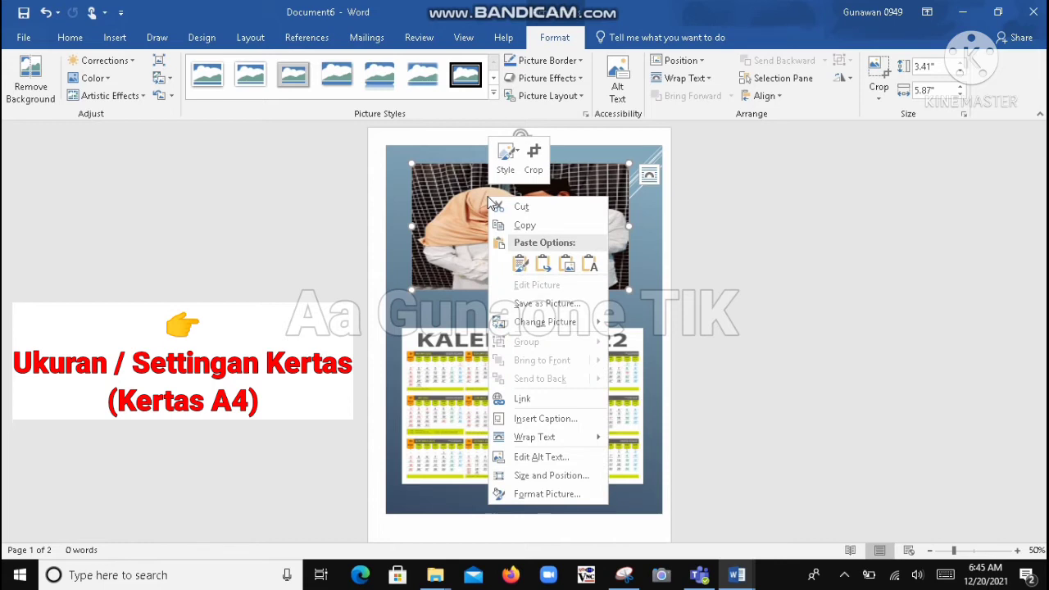
{"action": "left_click", "coordinate": [567, 477]}
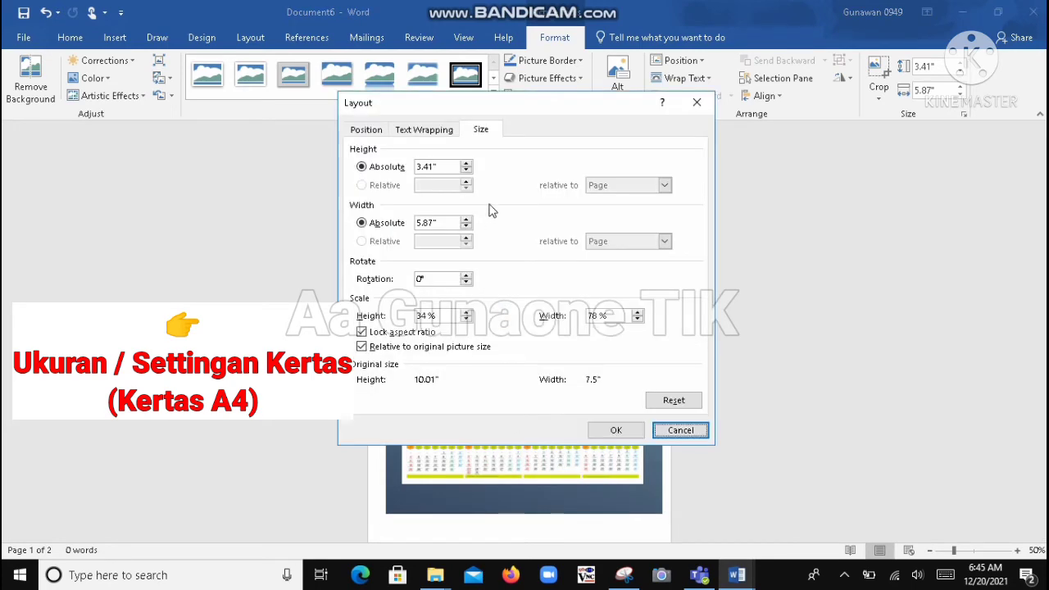
{"action": "left_click", "coordinate": [407, 133]}
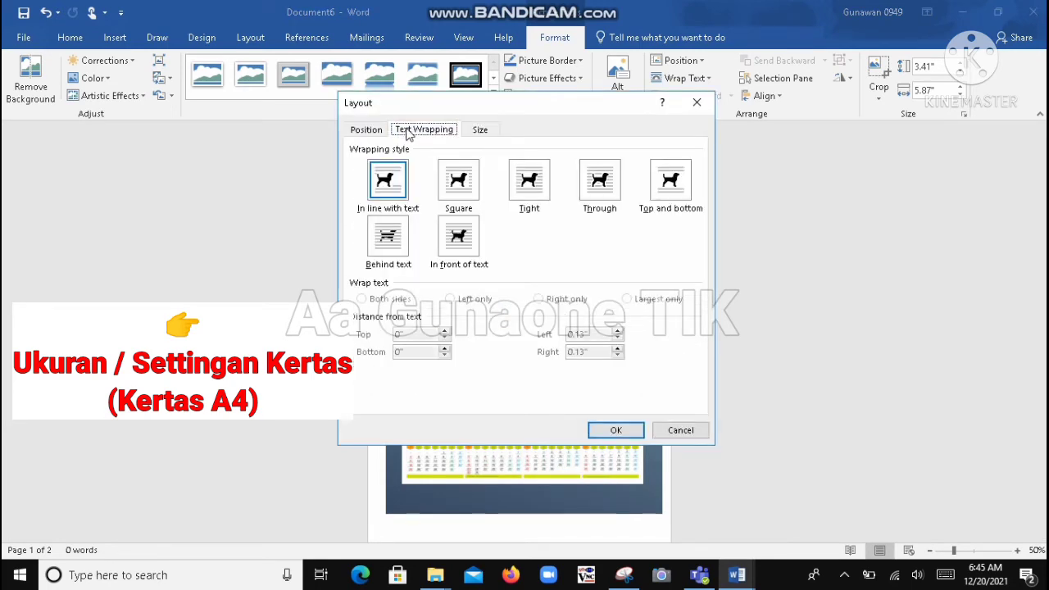
{"action": "left_click", "coordinate": [364, 132]}
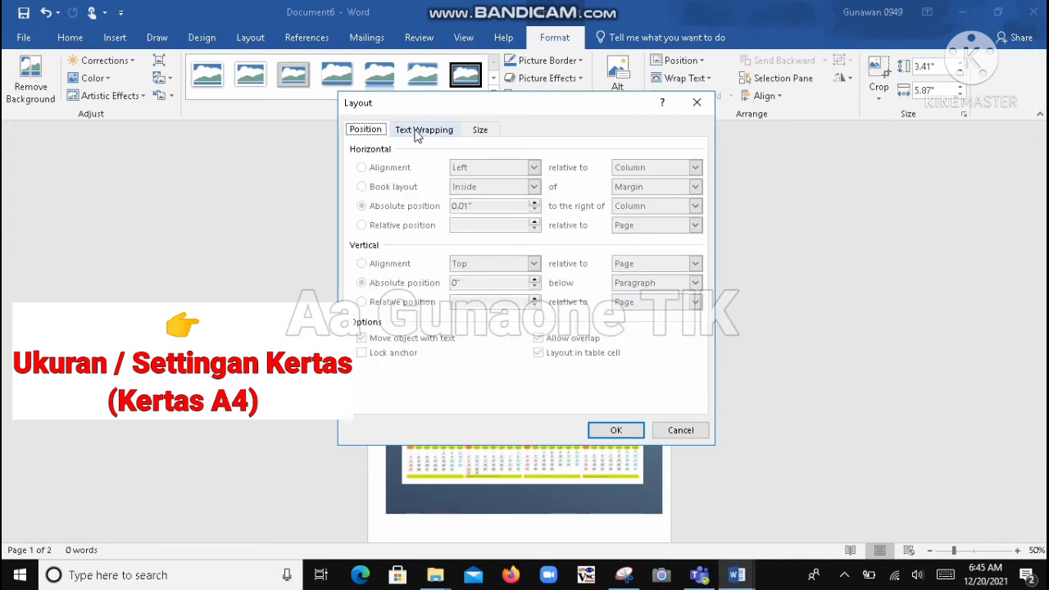
{"action": "left_click", "coordinate": [439, 133]}
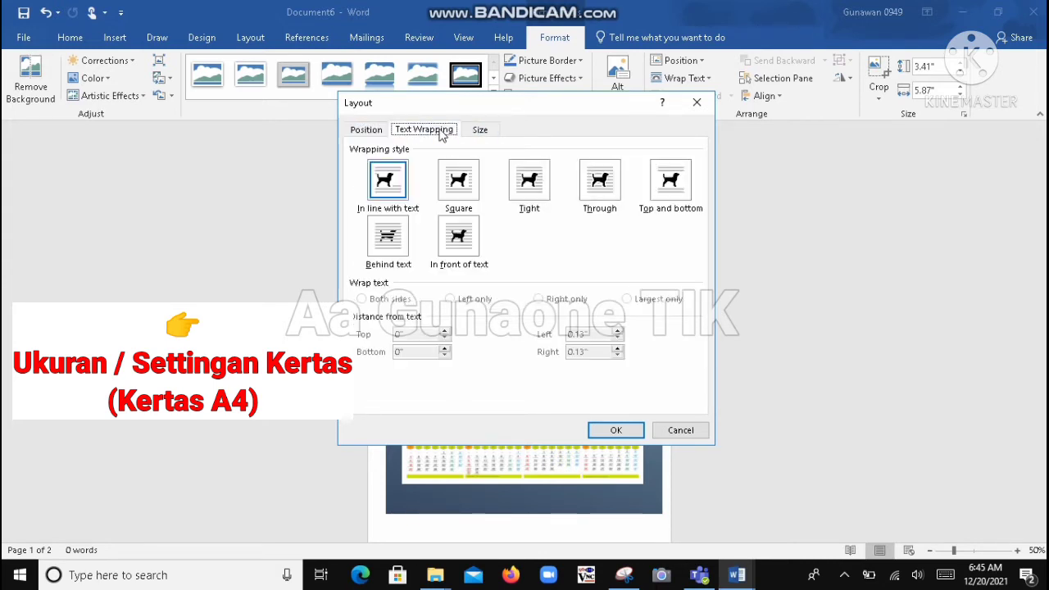
{"action": "left_click", "coordinate": [528, 189]}
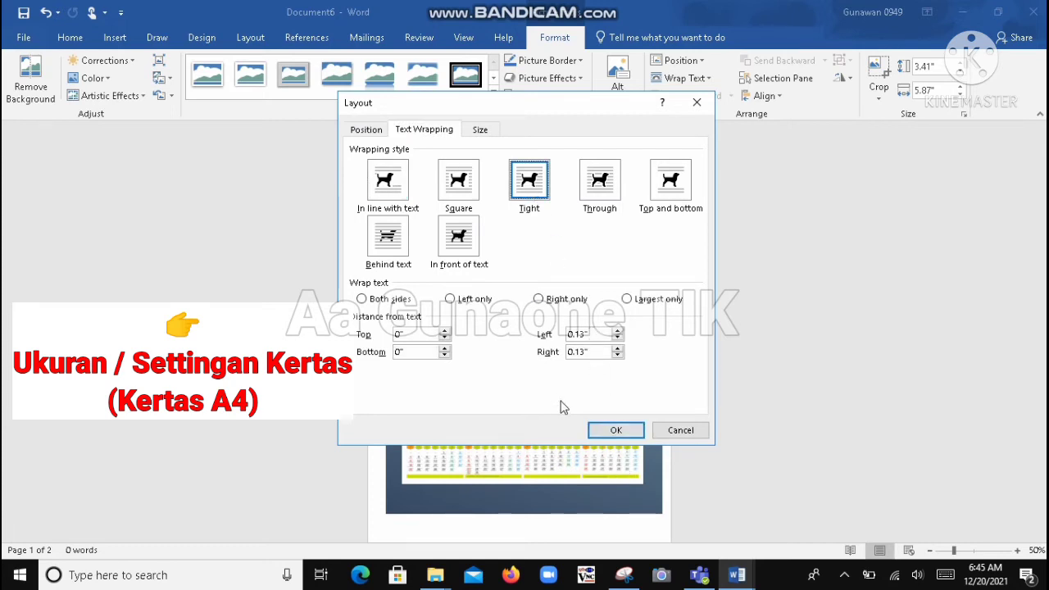
{"action": "left_click", "coordinate": [448, 246]}
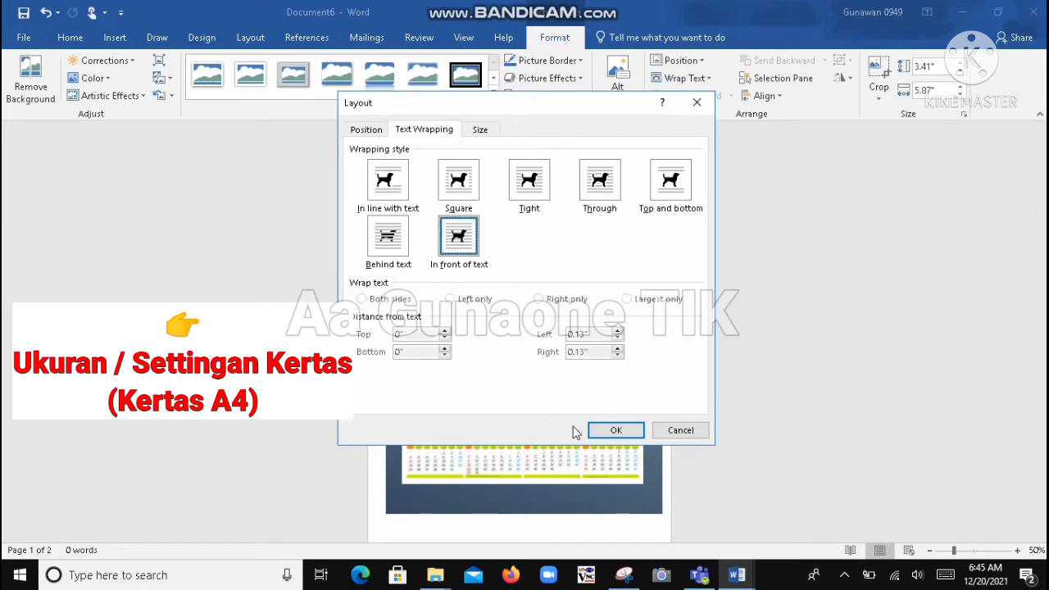
{"action": "left_click", "coordinate": [600, 432]}
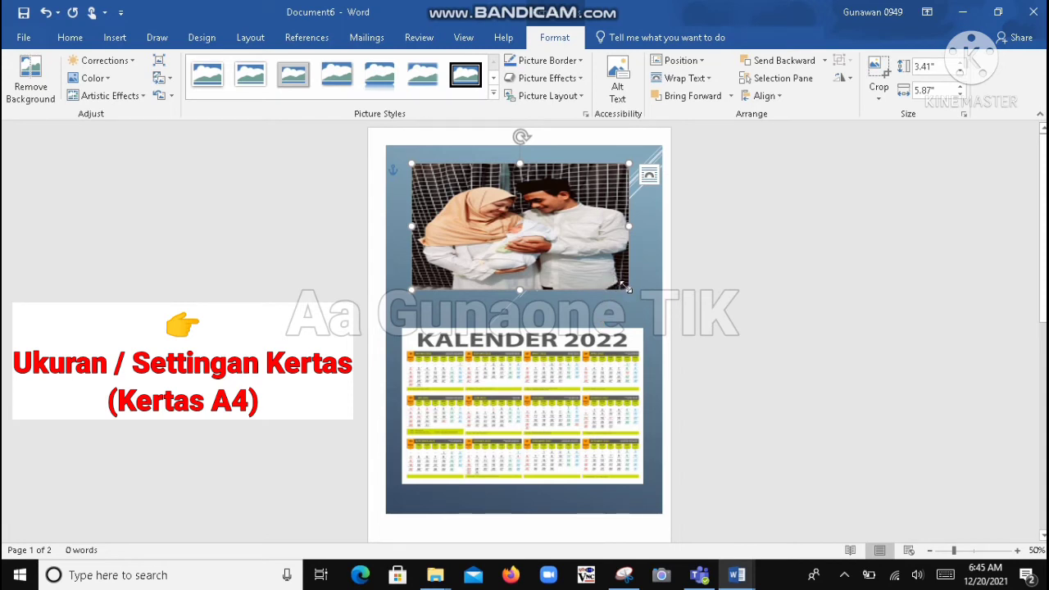
Enlarge and center the photo to about 4.4 × 6.35 inches, reaching the calendar.
{"action": "left_click_drag", "start_coordinate": [625, 287], "coordinate": [647, 300]}
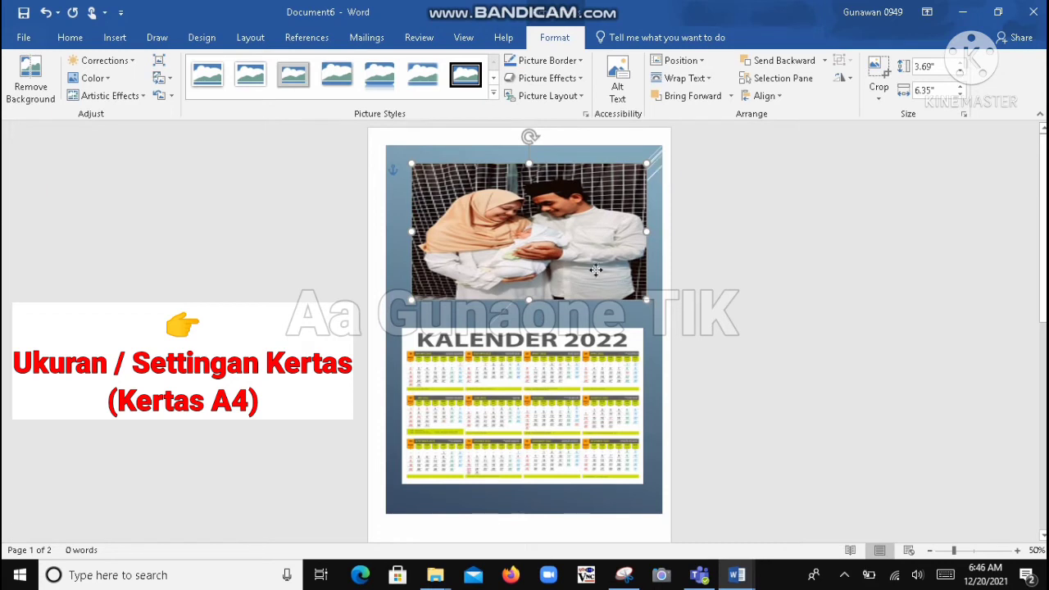
{"action": "left_click_drag", "start_coordinate": [595, 270], "coordinate": [604, 267]}
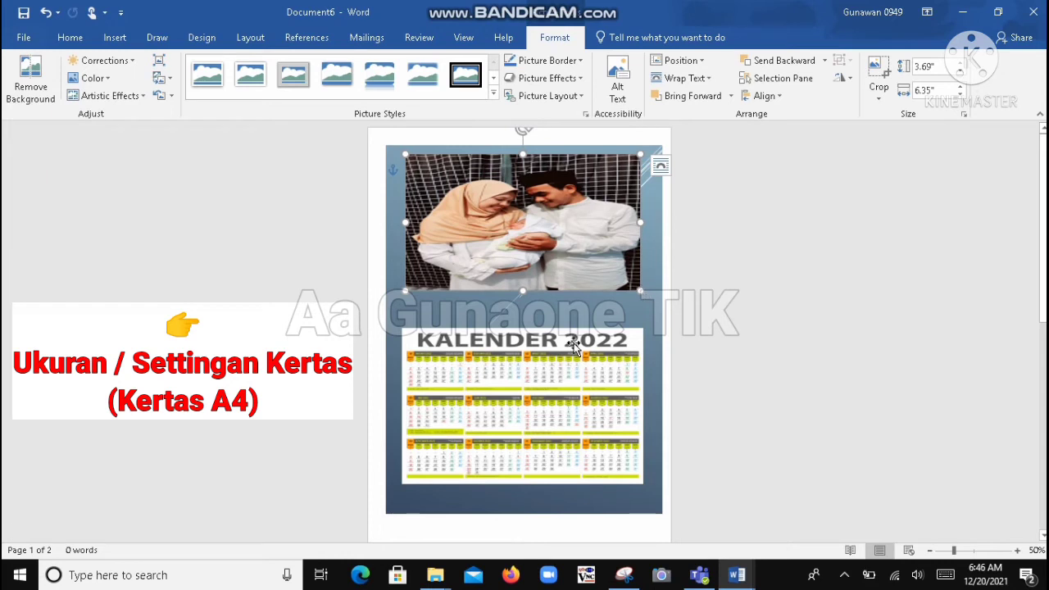
{"action": "left_click_drag", "start_coordinate": [521, 291], "coordinate": [522, 314]}
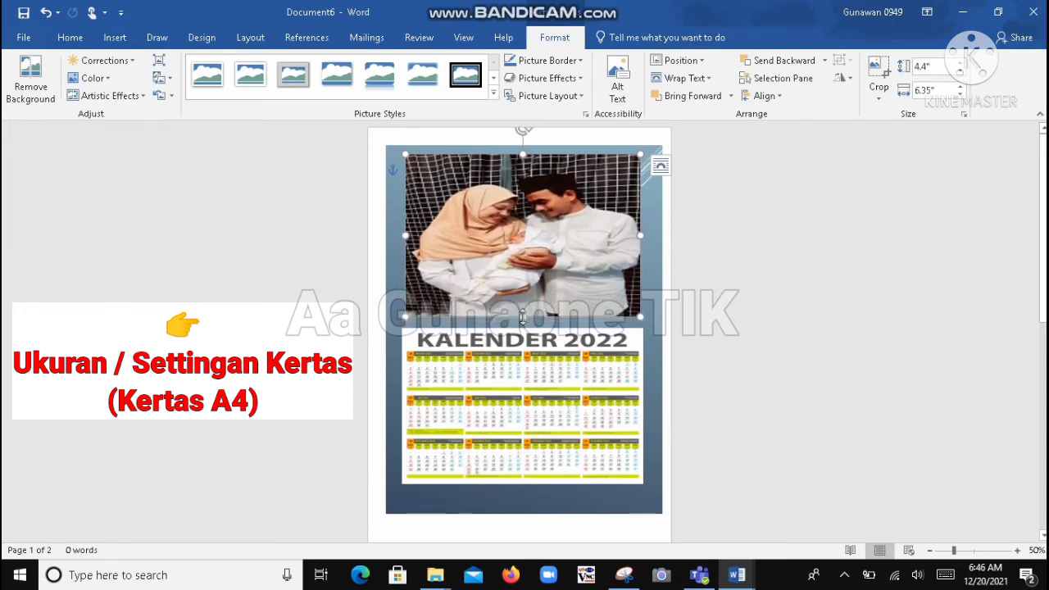
{"action": "left_click", "coordinate": [648, 374]}
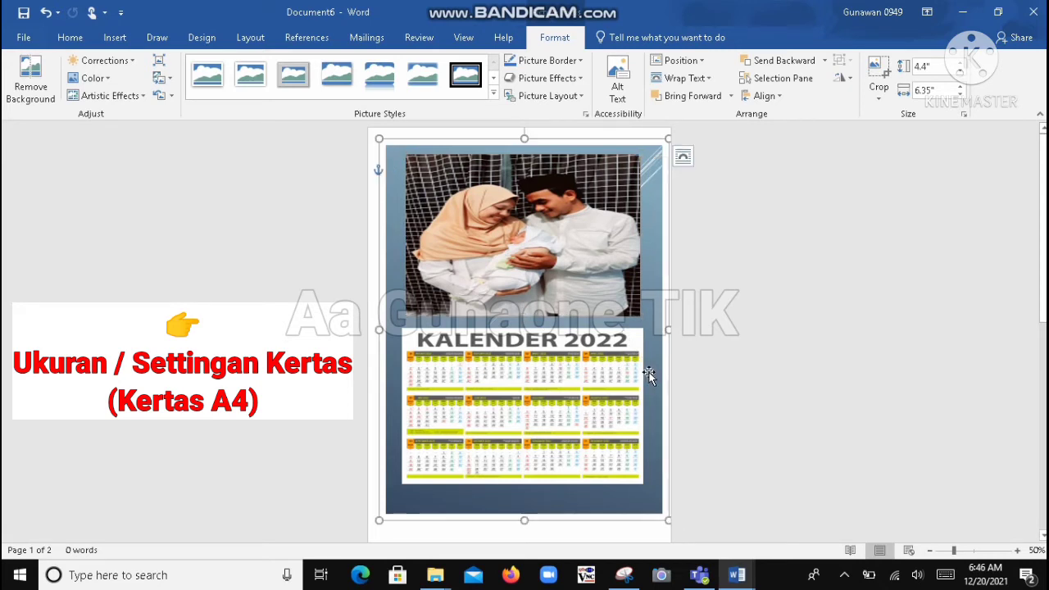
{"action": "left_click", "coordinate": [715, 299]}
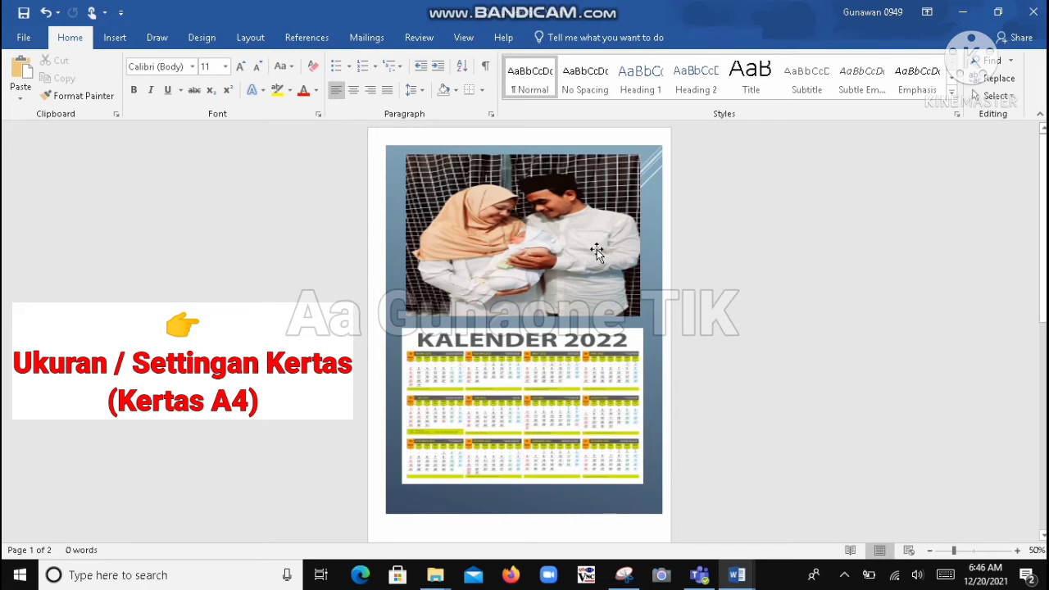
{"action": "left_click", "coordinate": [596, 249]}
{"action": "left_click", "coordinate": [737, 290]}
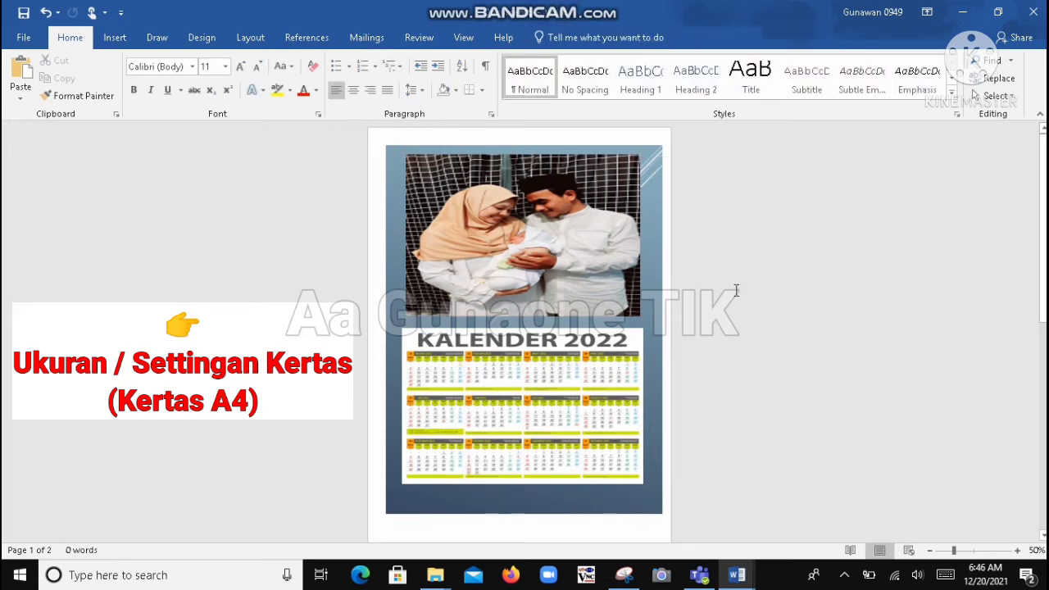
{"action": "left_click", "coordinate": [602, 267]}
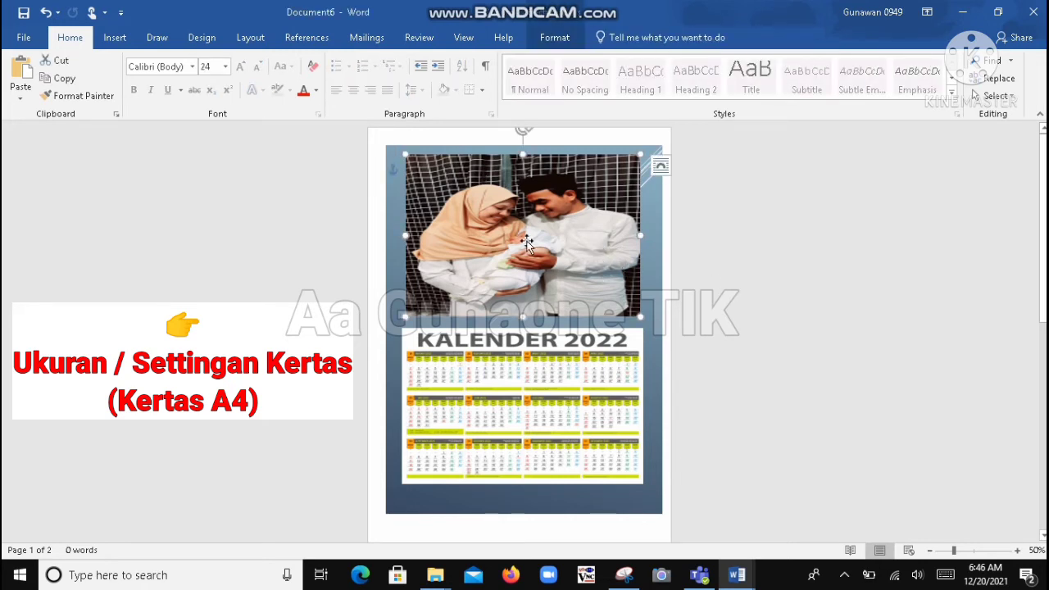
{"action": "left_click", "coordinate": [114, 45]}
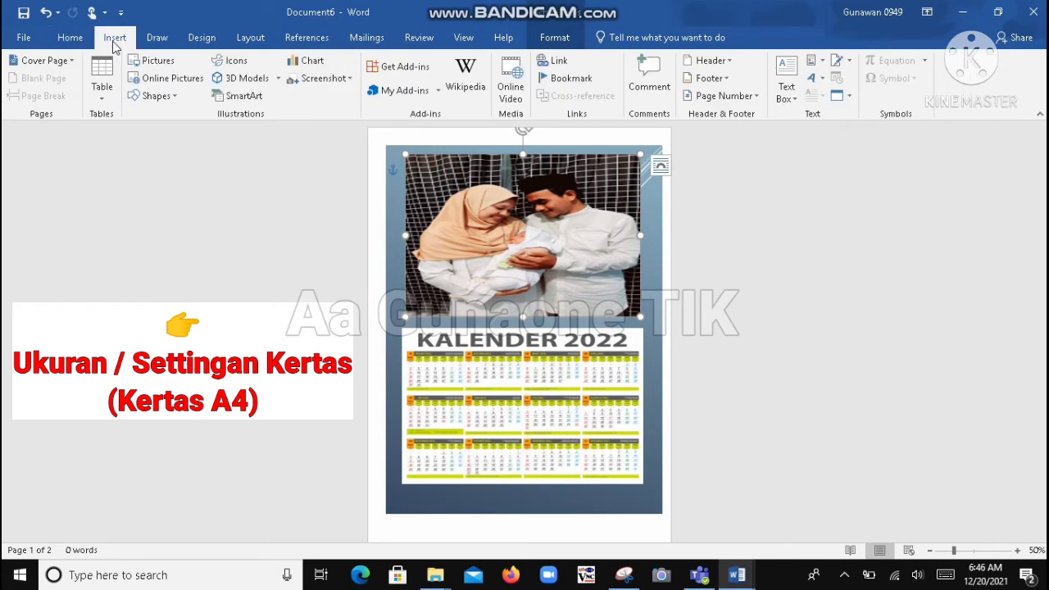
Try rounded reflected, oval and soft-edged oval picture styles on the family photo.
{"action": "double_click", "coordinate": [543, 209]}
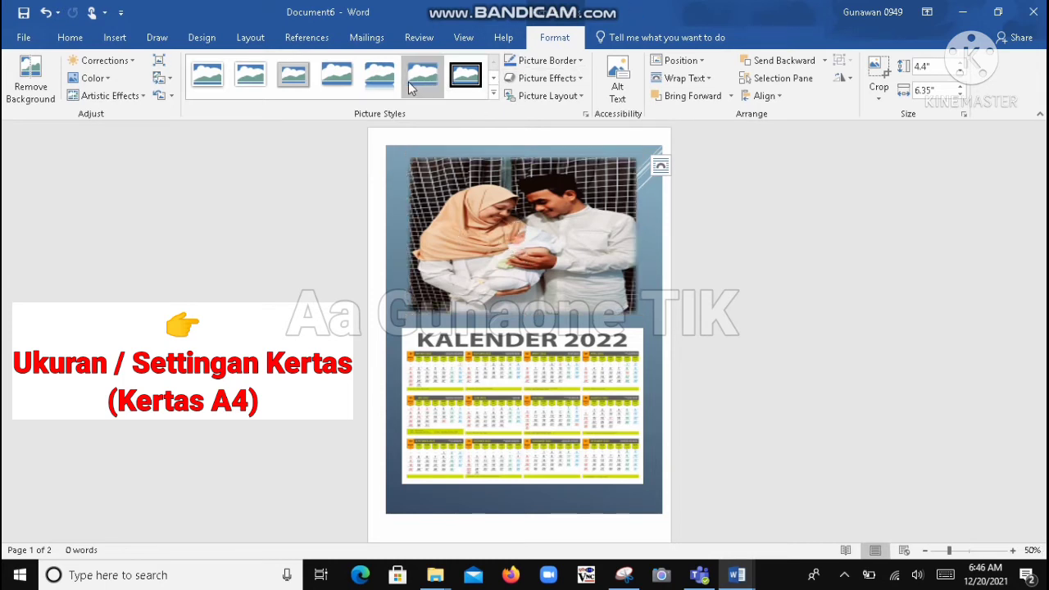
{"action": "left_click", "coordinate": [367, 92]}
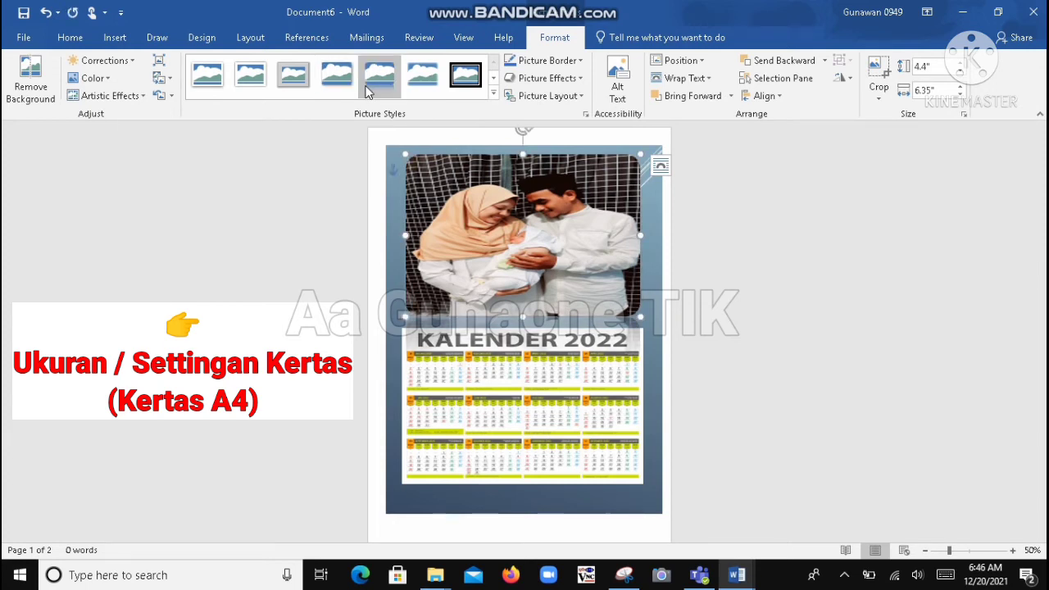
{"action": "left_click", "coordinate": [494, 93]}
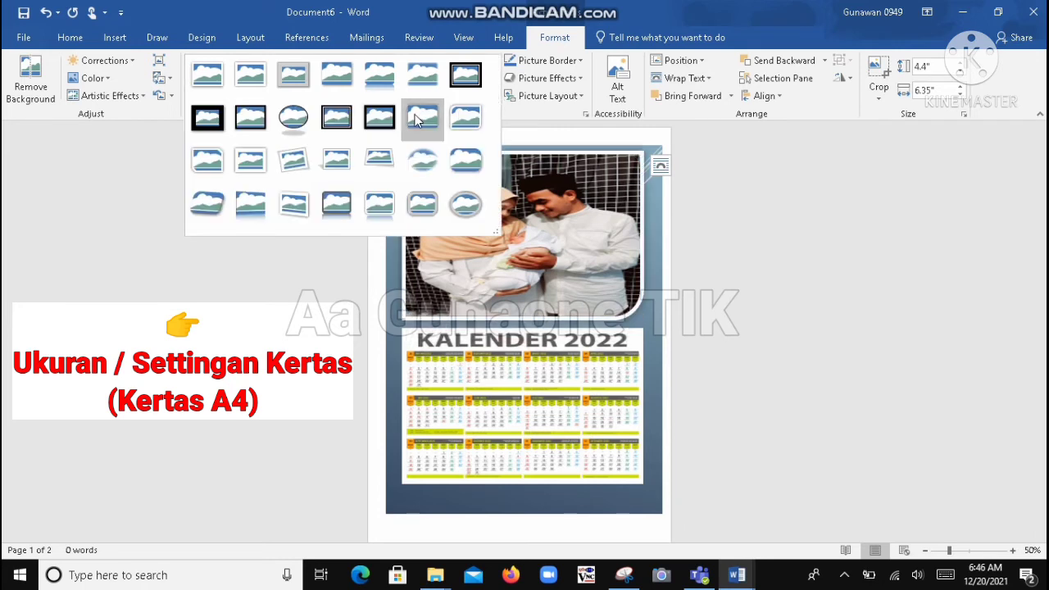
{"action": "left_click", "coordinate": [301, 120]}
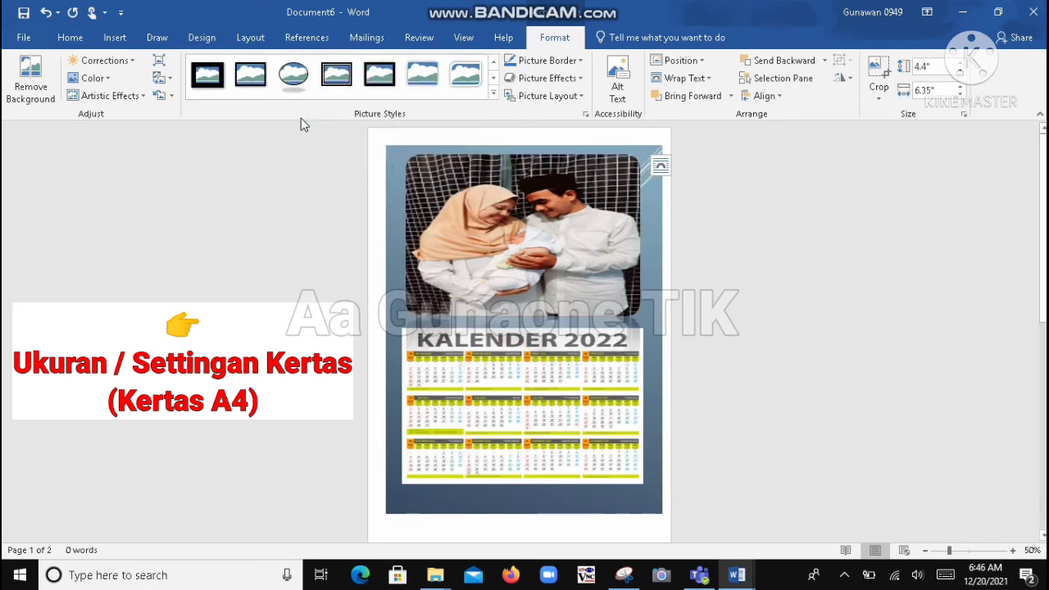
{"action": "left_click", "coordinate": [494, 93]}
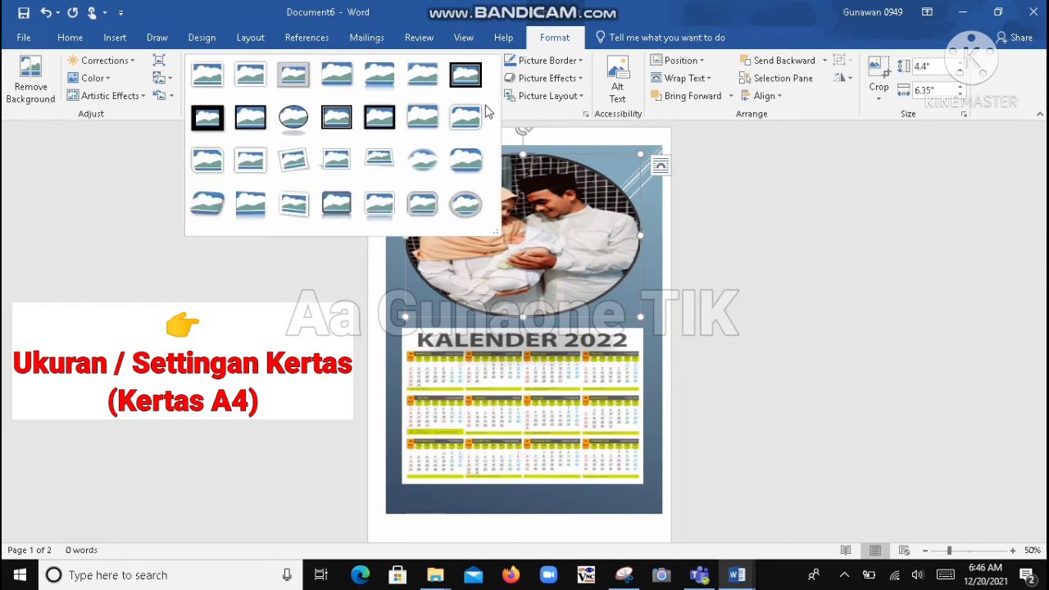
{"action": "left_click", "coordinate": [426, 163]}
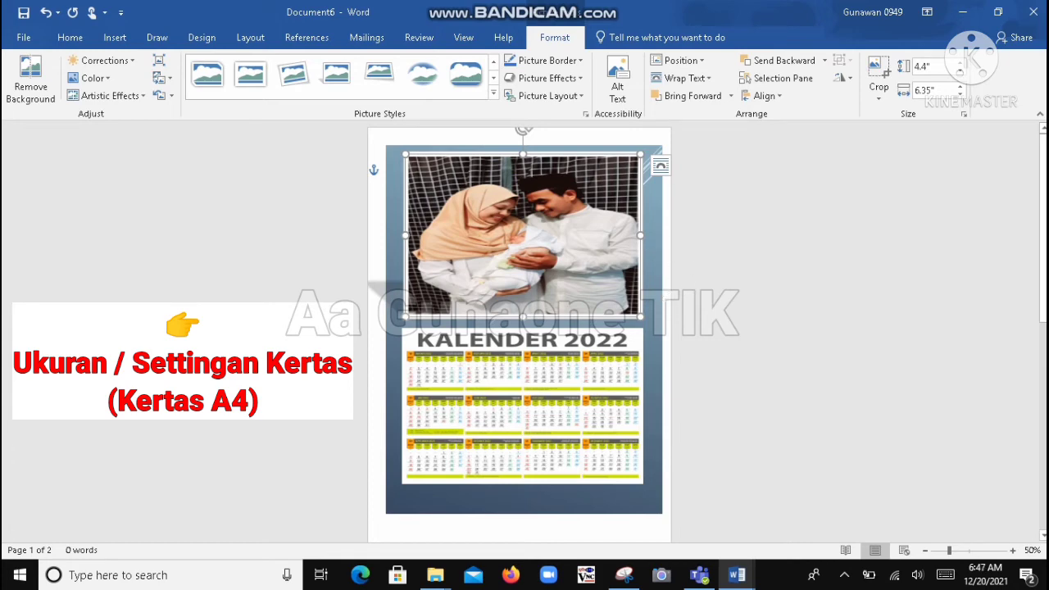
Enlarge the photo slightly, then move the calendar grid lower and widen it both ways.
{"action": "left_click", "coordinate": [629, 271]}
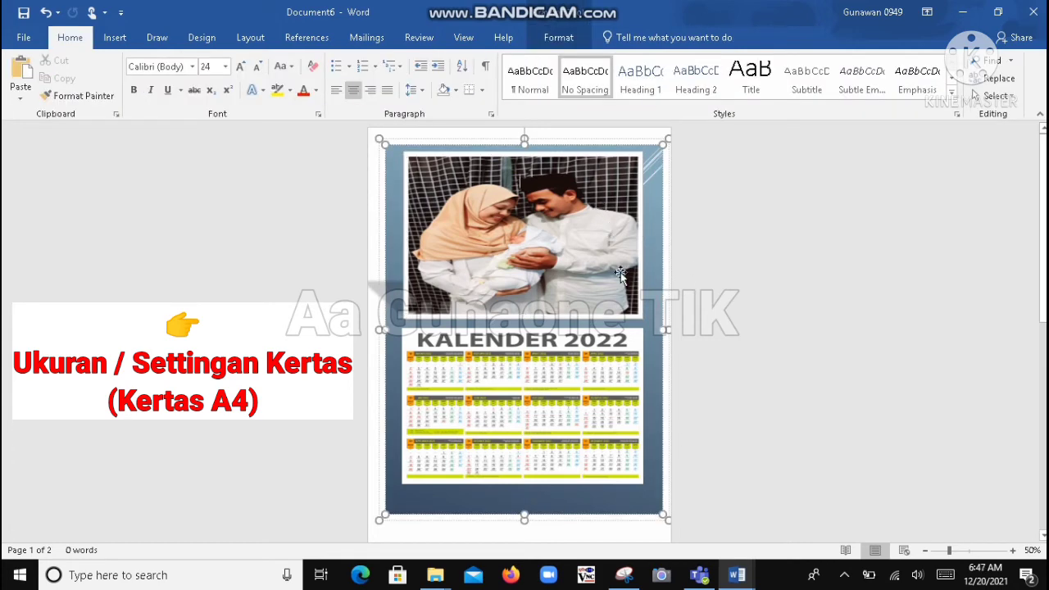
{"action": "left_click", "coordinate": [596, 270]}
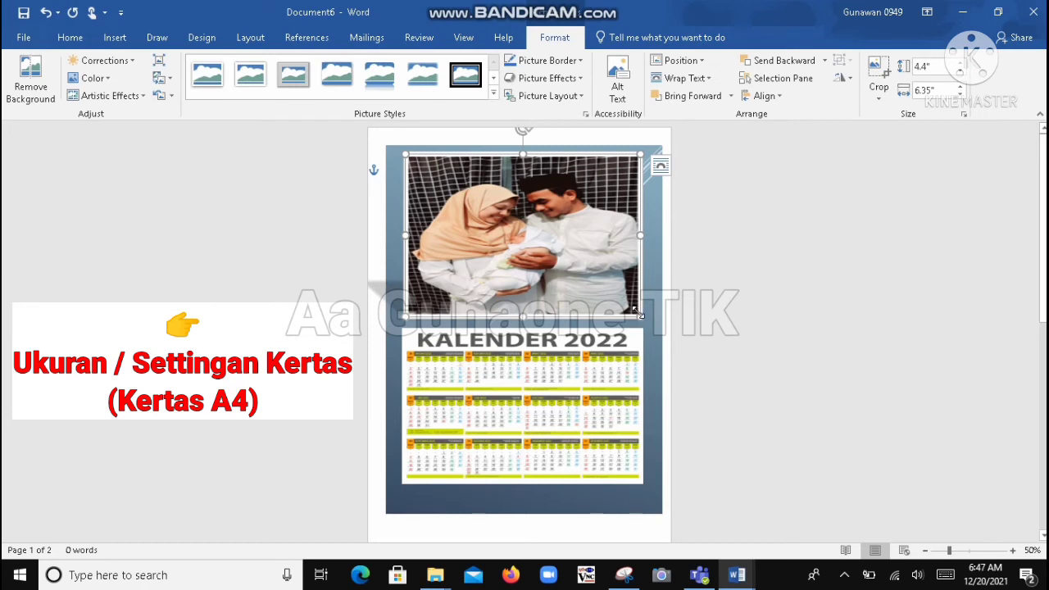
{"action": "left_click_drag", "start_coordinate": [640, 315], "coordinate": [647, 321]}
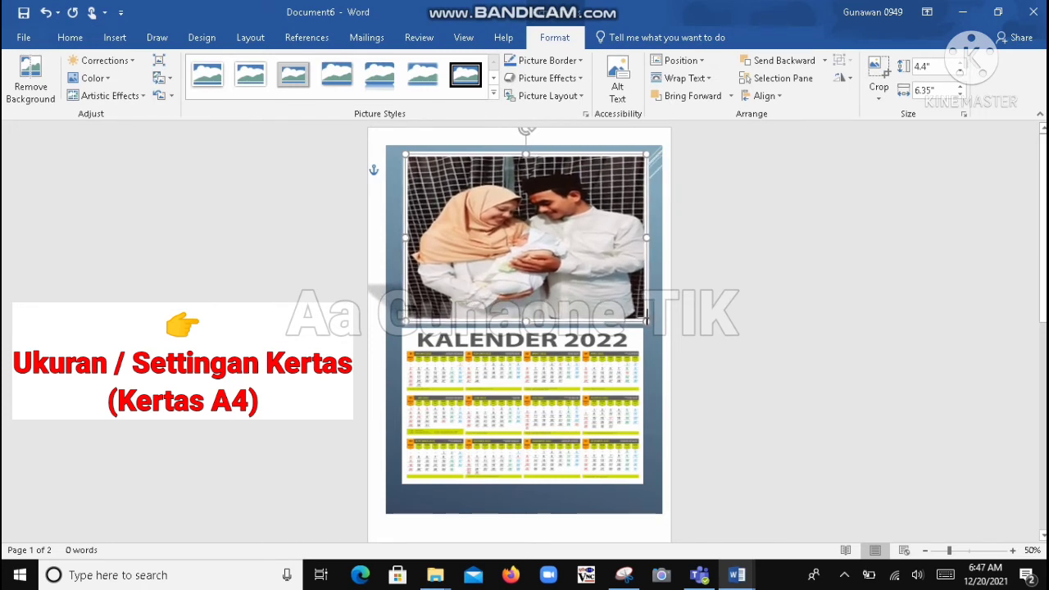
{"action": "left_click", "coordinate": [604, 382]}
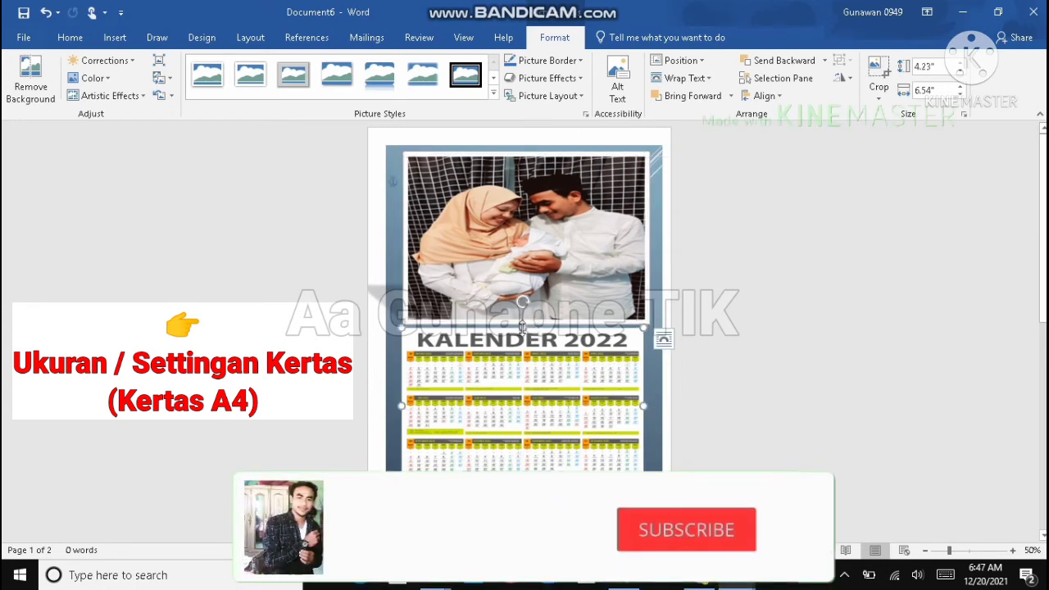
{"action": "left_click_drag", "start_coordinate": [528, 330], "coordinate": [524, 392]}
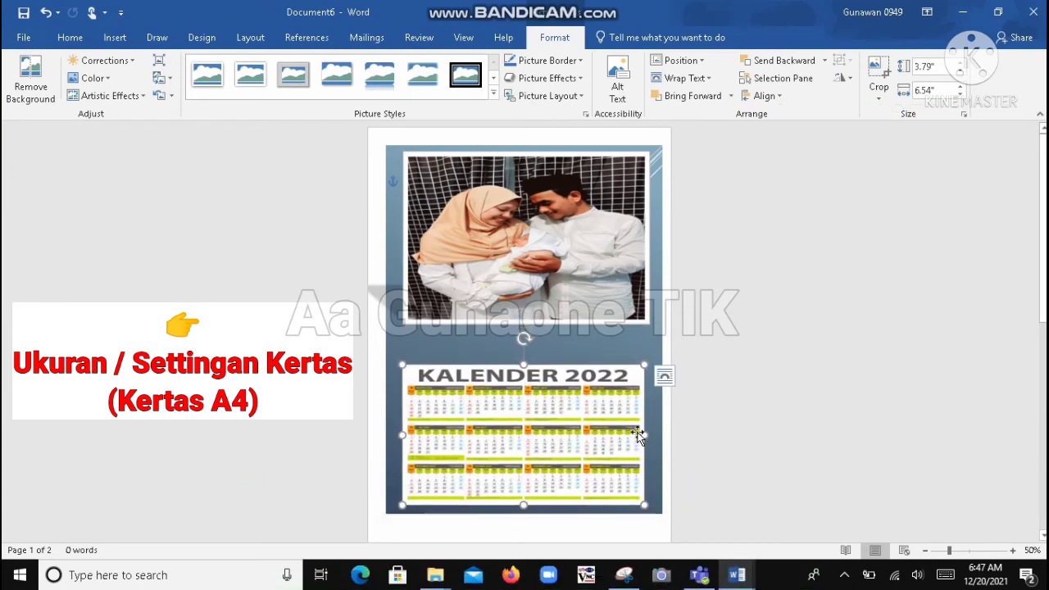
{"action": "left_click_drag", "start_coordinate": [645, 435], "coordinate": [656, 435]}
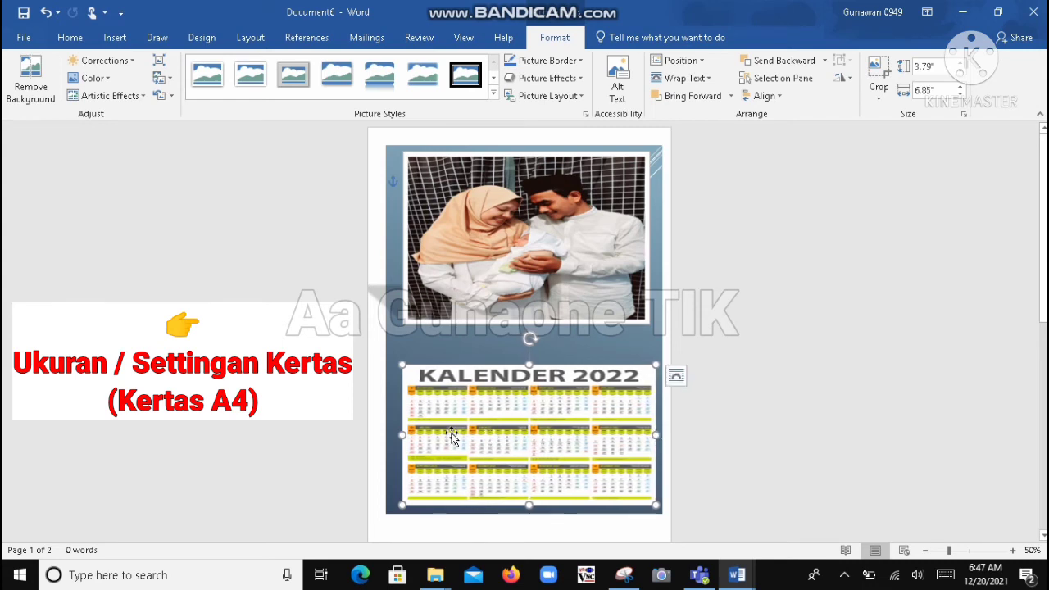
{"action": "left_click_drag", "start_coordinate": [401, 435], "coordinate": [391, 435]}
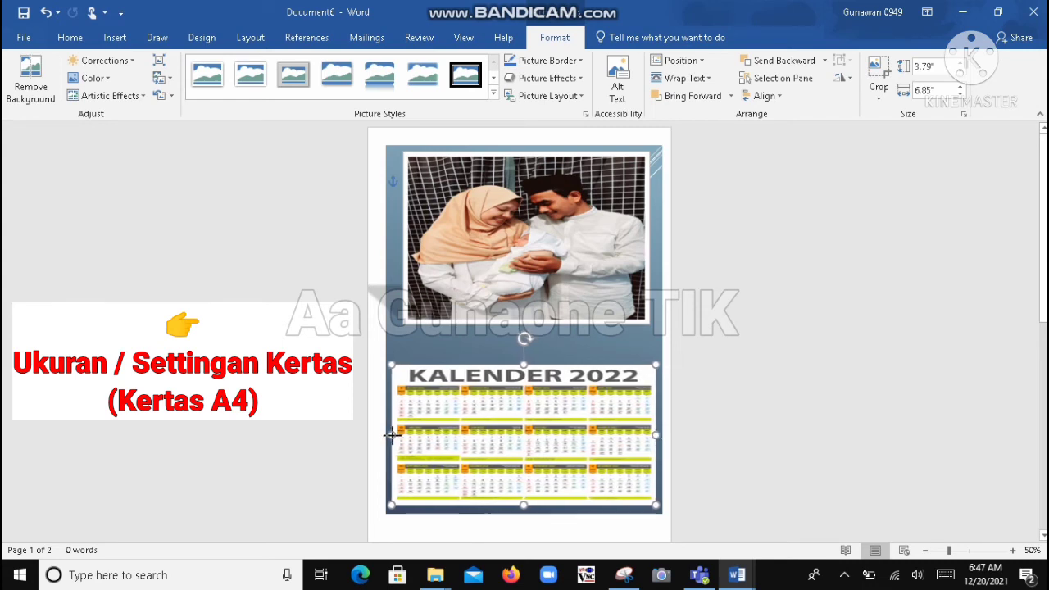
Stretch the family photo down to the calendar and widen it on both sides.
{"action": "left_click", "coordinate": [470, 279]}
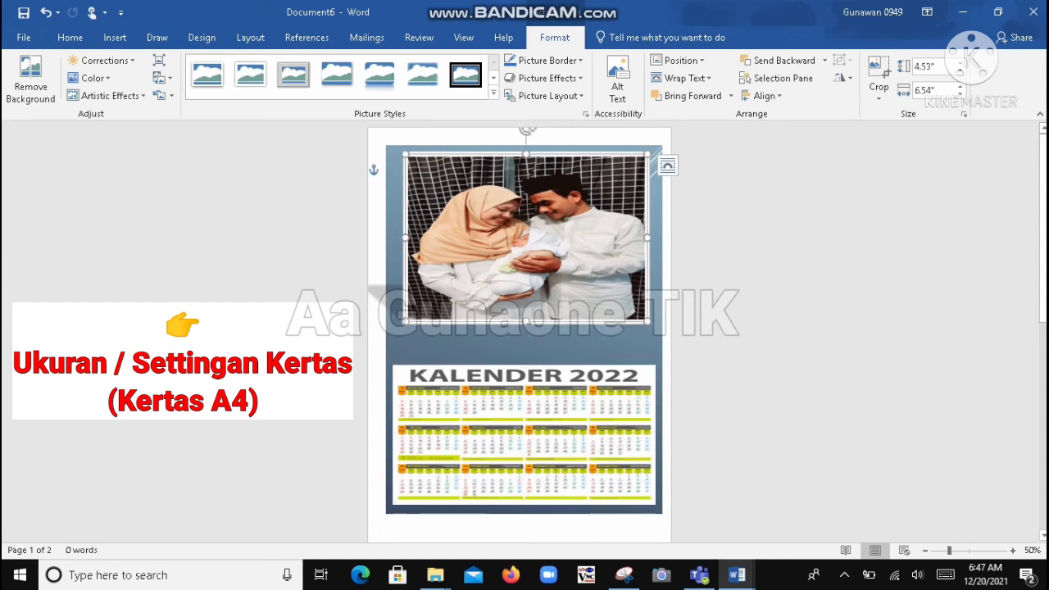
{"action": "left_click_drag", "start_coordinate": [526, 322], "coordinate": [521, 351]}
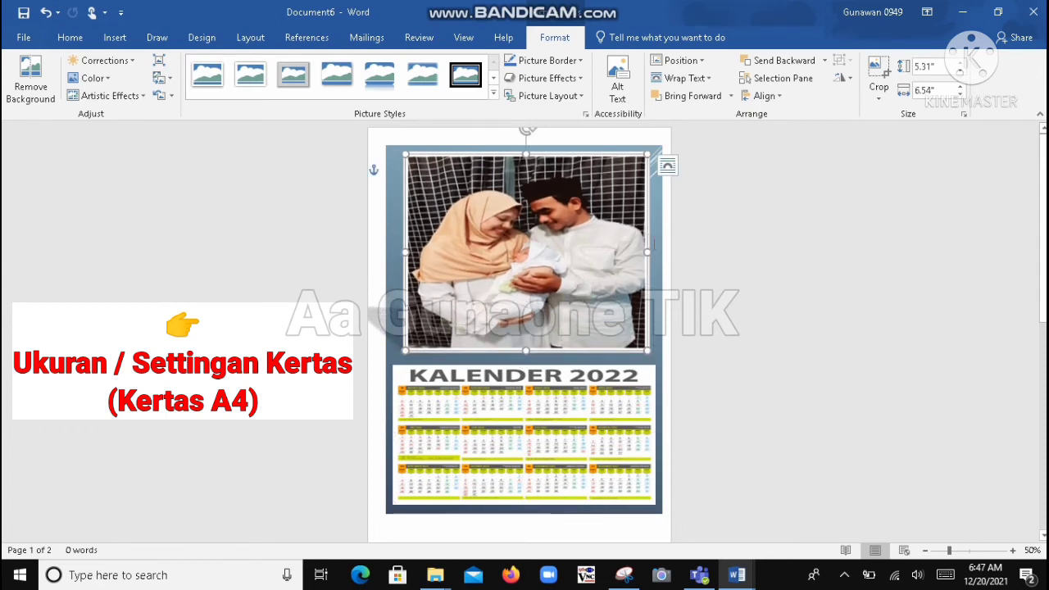
{"action": "left_click_drag", "start_coordinate": [647, 250], "coordinate": [653, 252]}
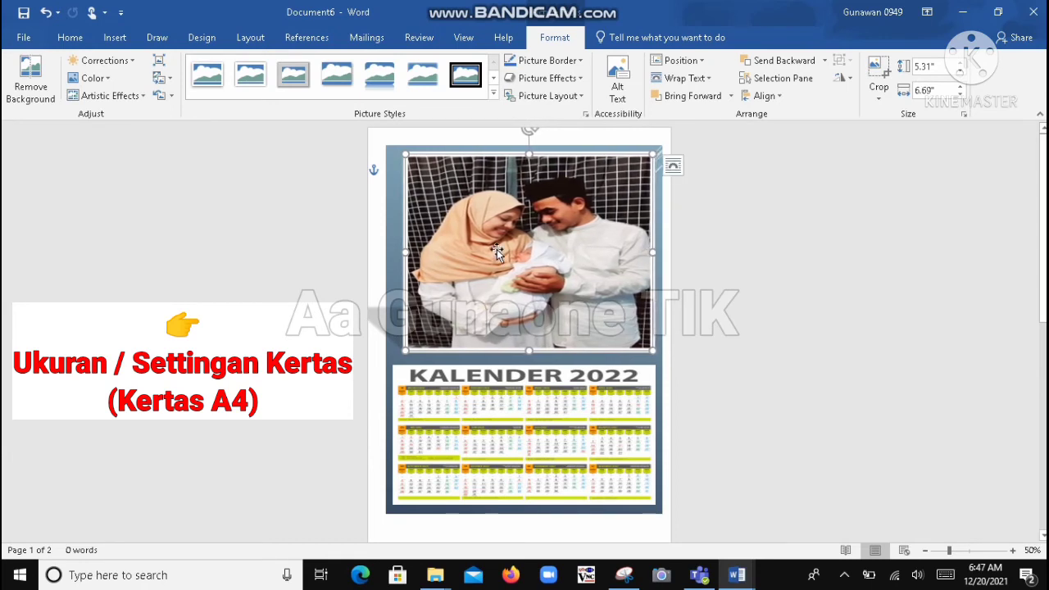
{"action": "left_click_drag", "start_coordinate": [405, 253], "coordinate": [396, 253]}
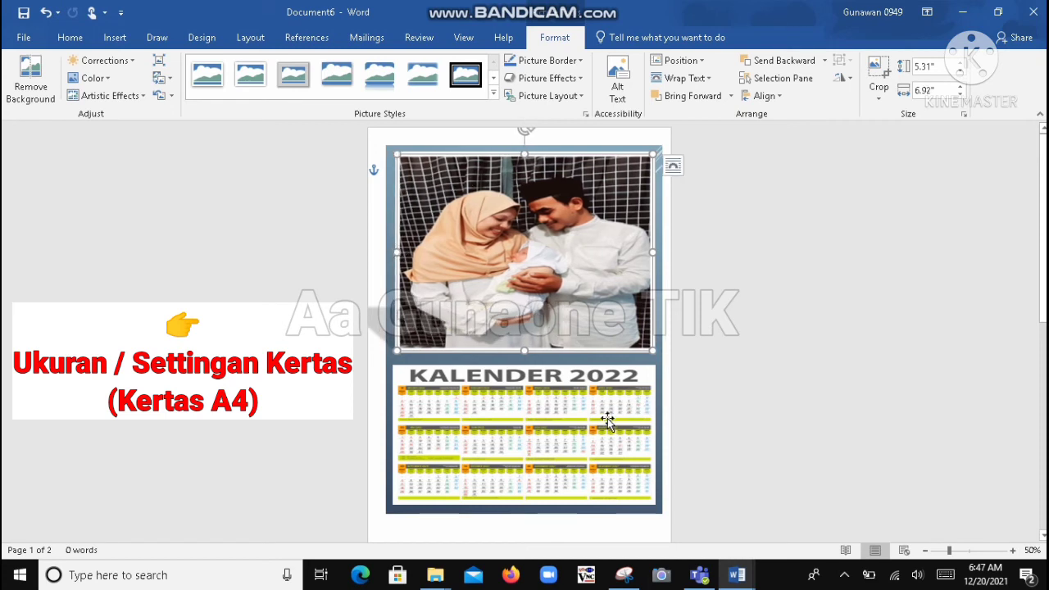
{"action": "left_click", "coordinate": [758, 367]}
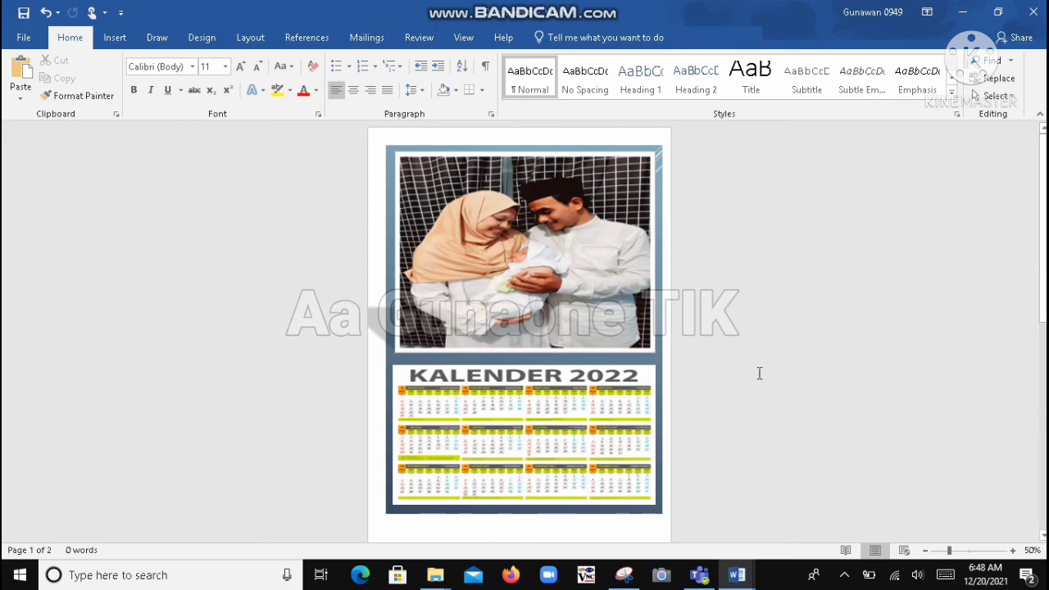
Bring up the Save As page with Ctrl+S.
{"action": "key", "text": "ctrl+s"}
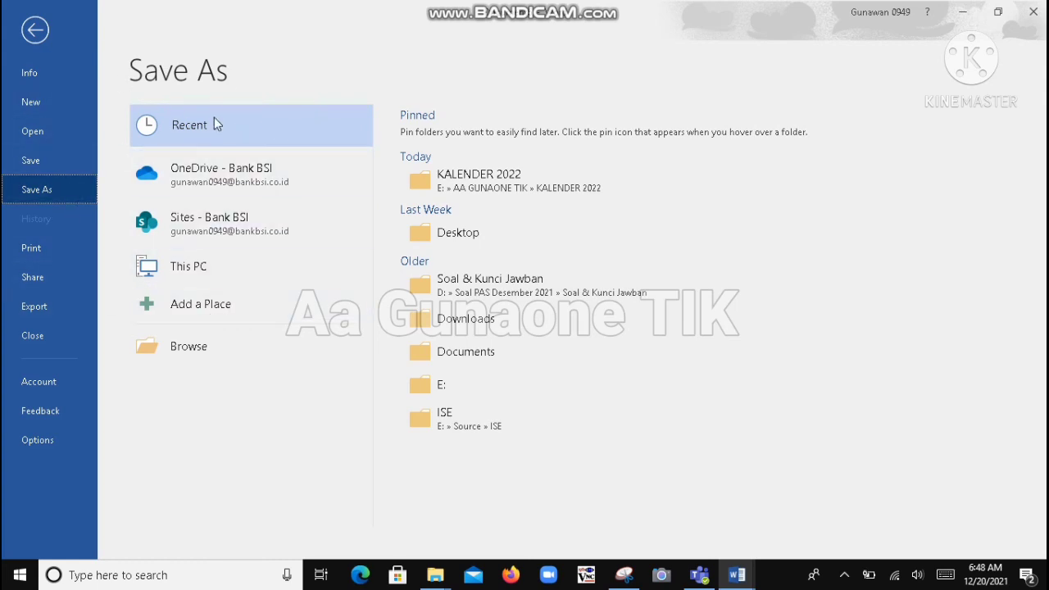
Choose This PC and open the save dialog in the KALENDER 2022 folder.
{"action": "left_click", "coordinate": [219, 274]}
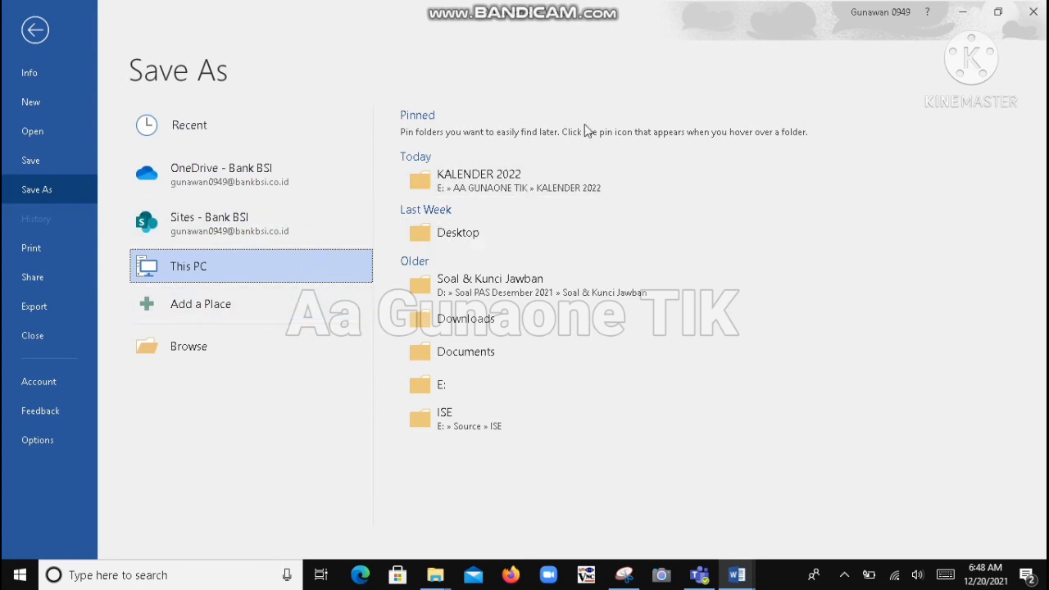
{"action": "left_click", "coordinate": [541, 171]}
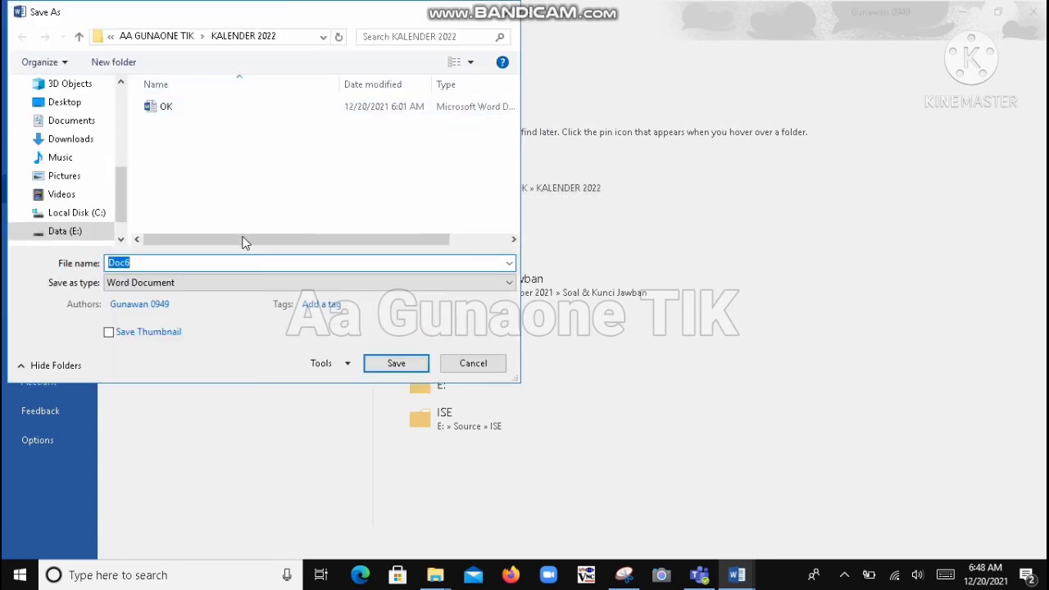
Name the file 'KALENDER 2022 FAMILY', keep the Word Document format, and save it.
{"action": "type", "text": "KALENDER"}
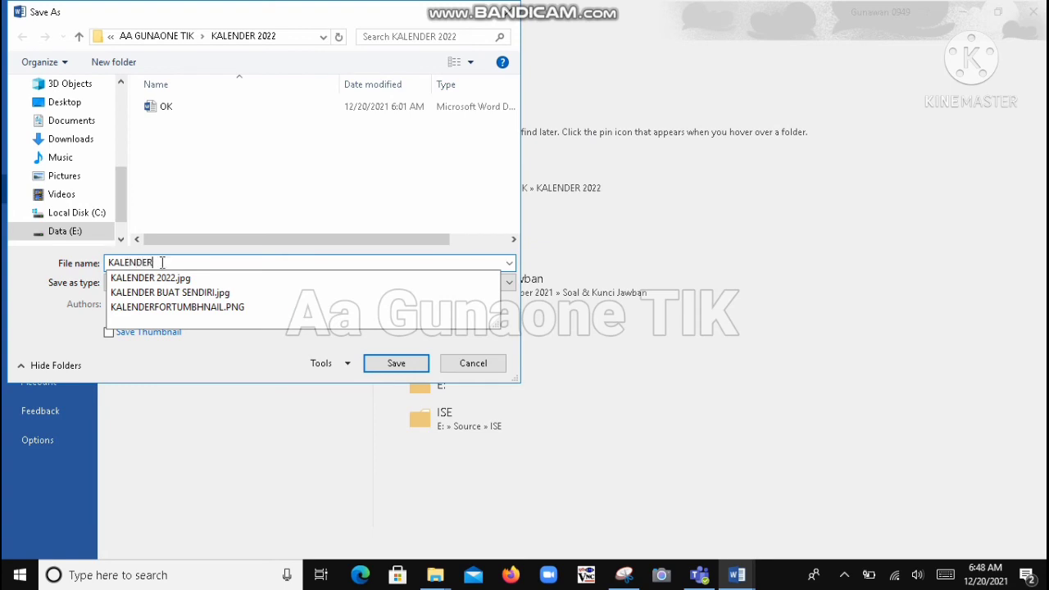
{"action": "type", "text": " 20"}
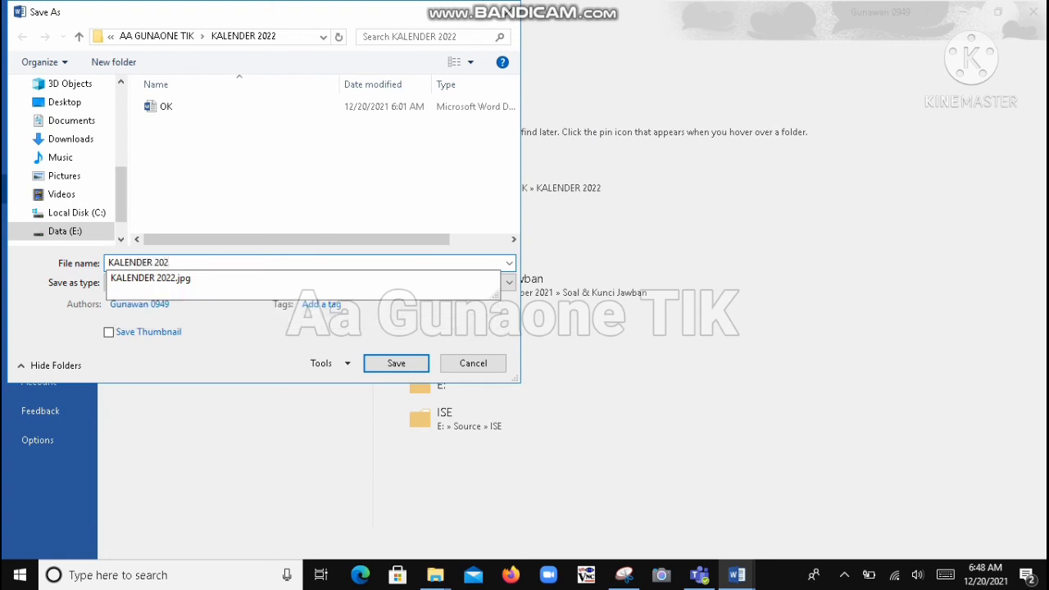
{"action": "type", "text": "2"}
{"action": "key", "text": "BackSpace"}
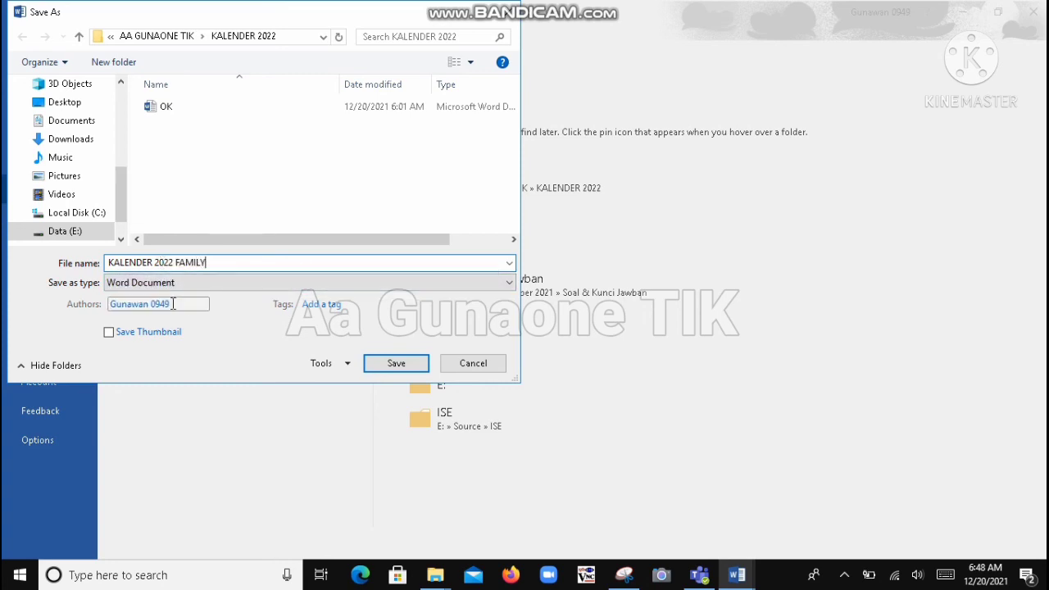
{"action": "left_click", "coordinate": [509, 284]}
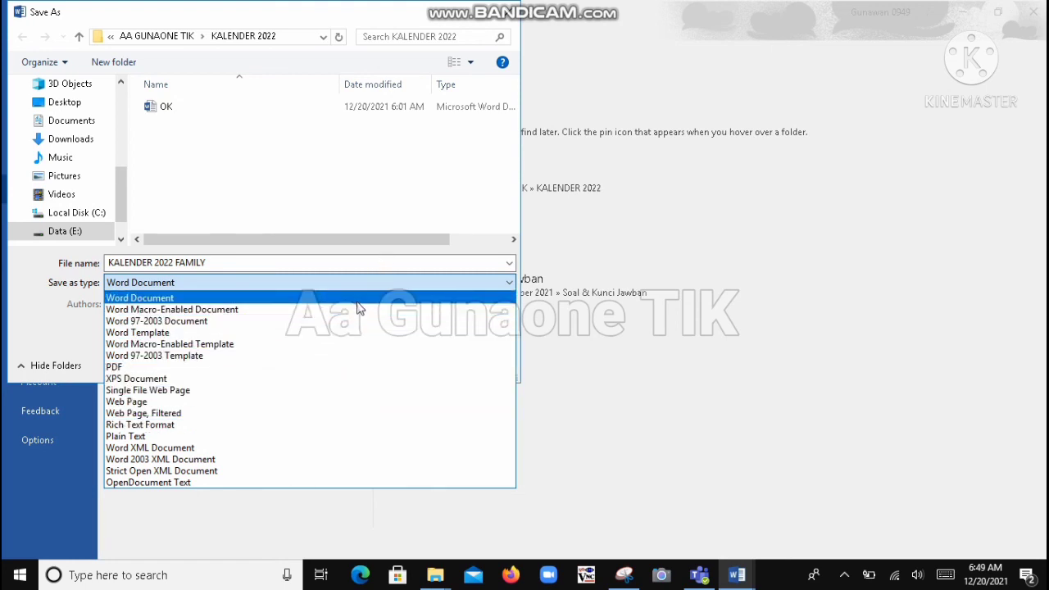
{"action": "left_click", "coordinate": [358, 302]}
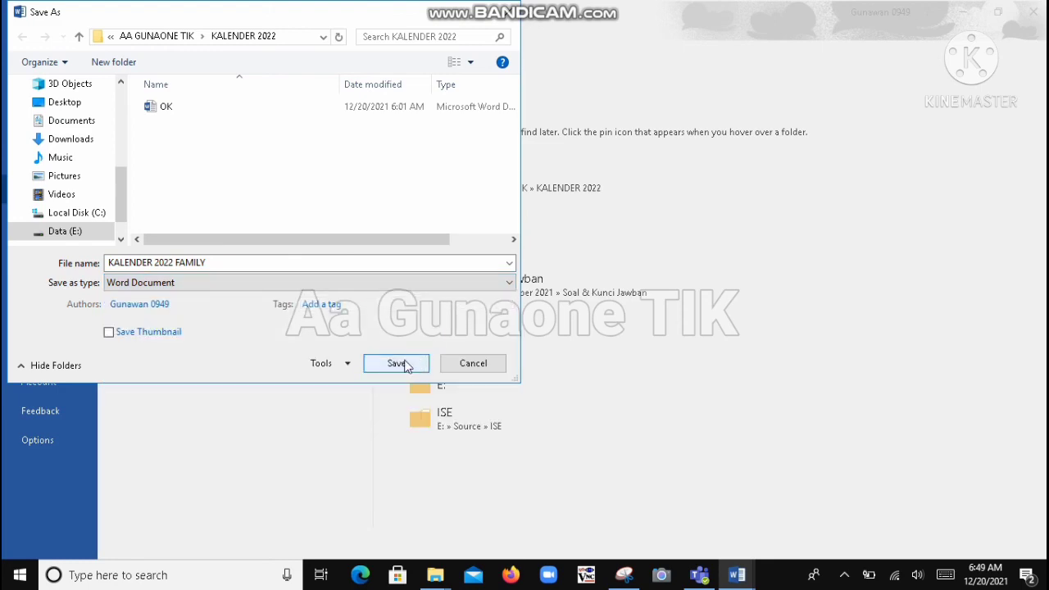
{"action": "left_click", "coordinate": [409, 368]}
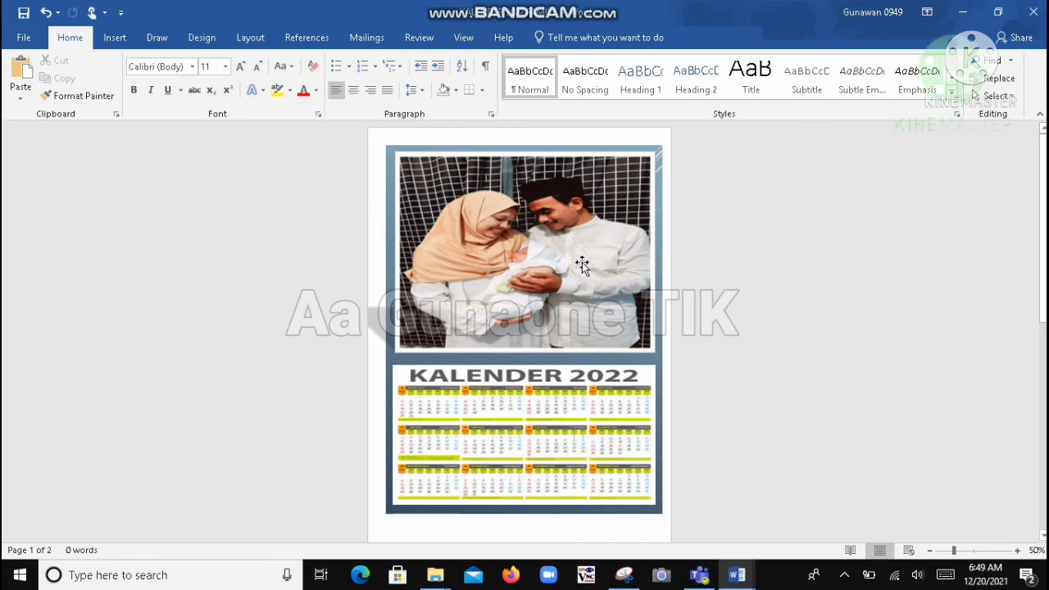